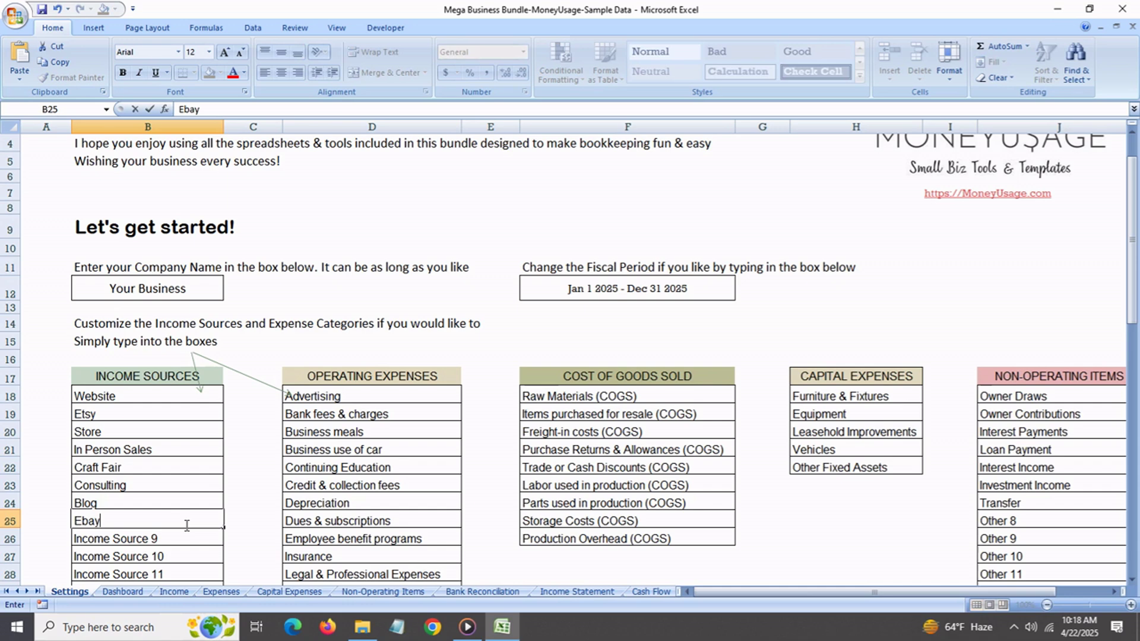
Enter Ebay as the eighth income source on the Settings sheet.
{"action": "key", "text": "Return"}
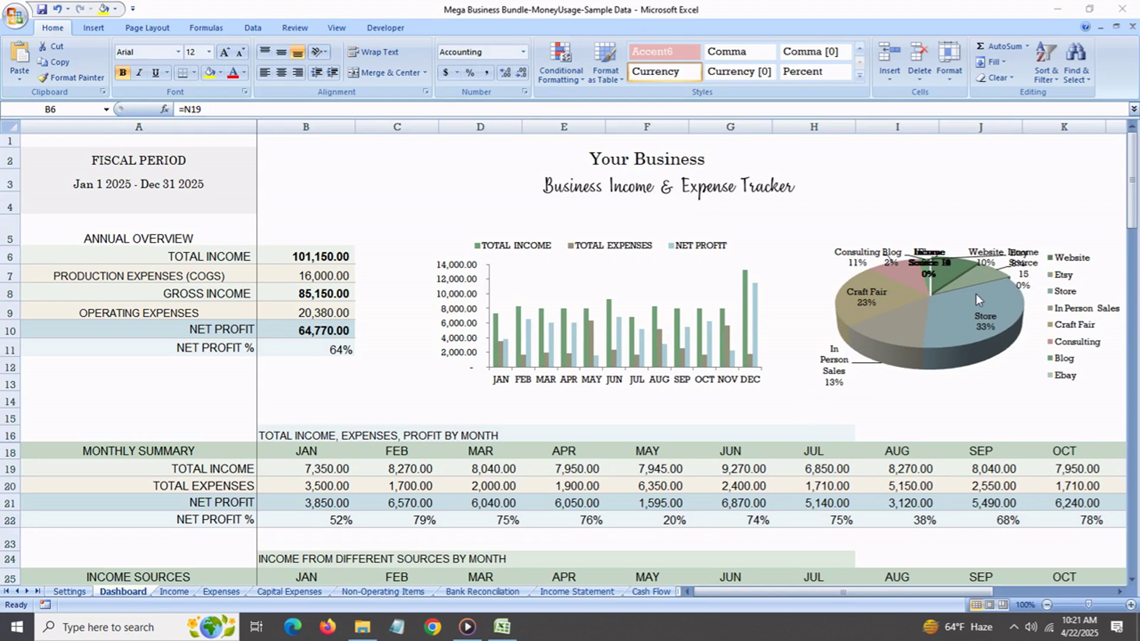
Examine the Dashboard's annual overview, monthly summary, and the monthly tables down to capital expenses and non-operating items.
{"action": "left_click", "coordinate": [289, 261]}
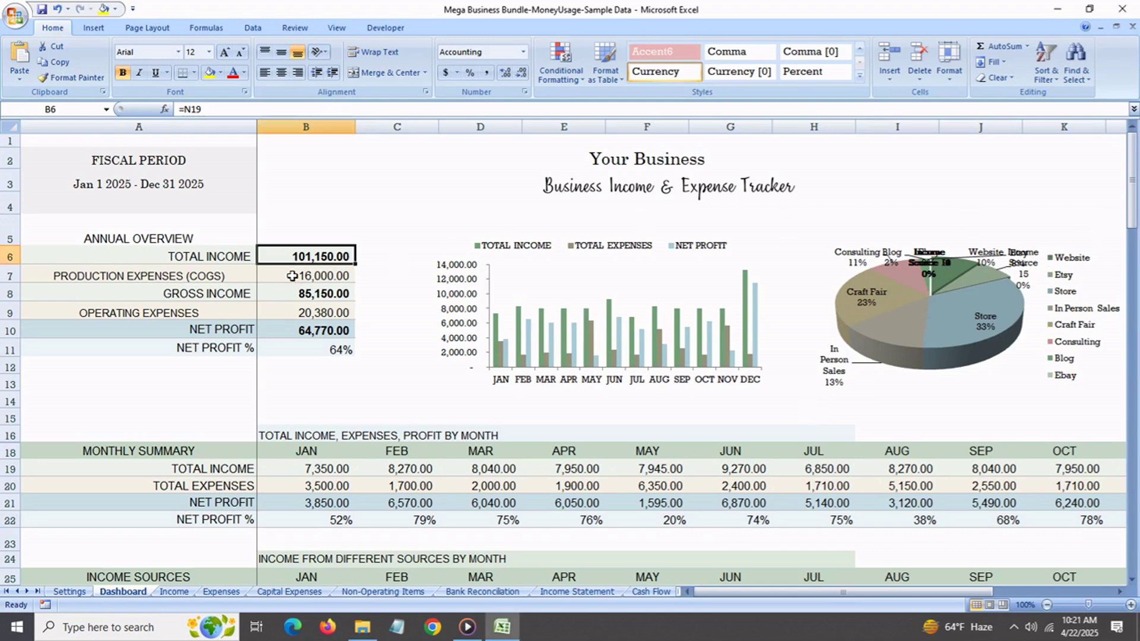
{"action": "left_click", "coordinate": [290, 276]}
{"action": "left_click", "coordinate": [295, 297]}
{"action": "left_click", "coordinate": [310, 331]}
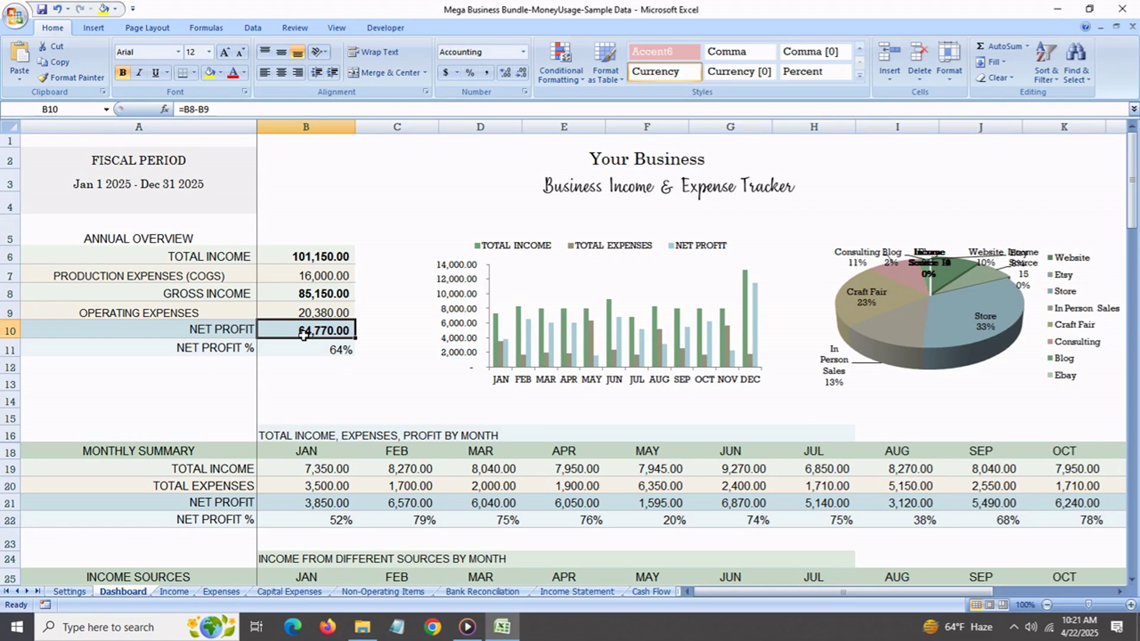
{"action": "left_click", "coordinate": [311, 352]}
{"action": "left_click", "coordinate": [182, 241]}
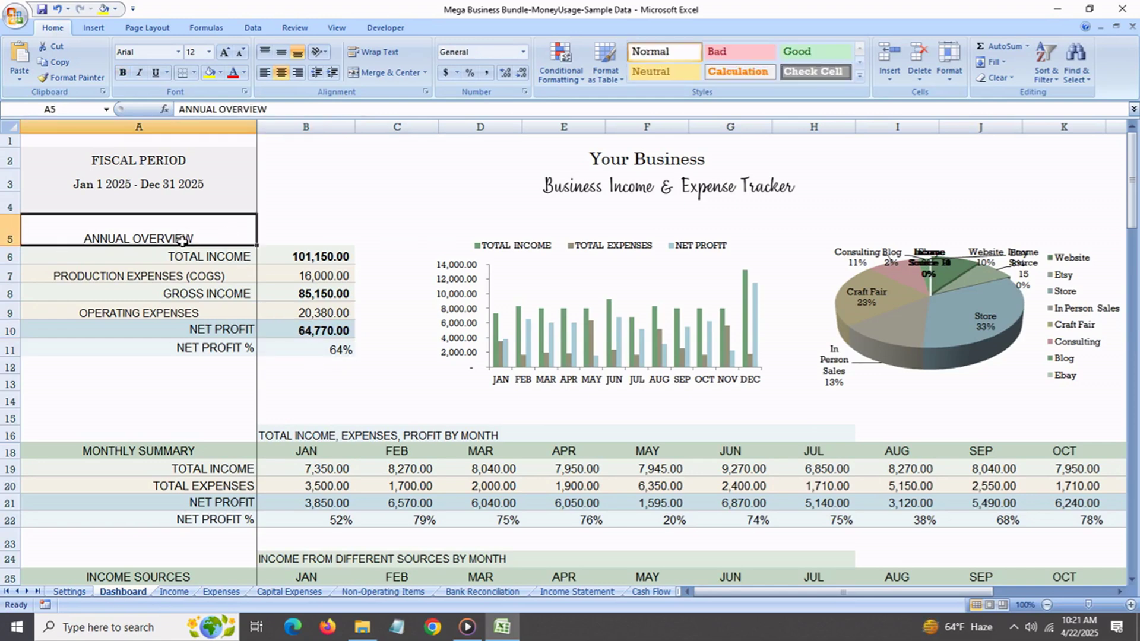
{"action": "left_click", "coordinate": [193, 455]}
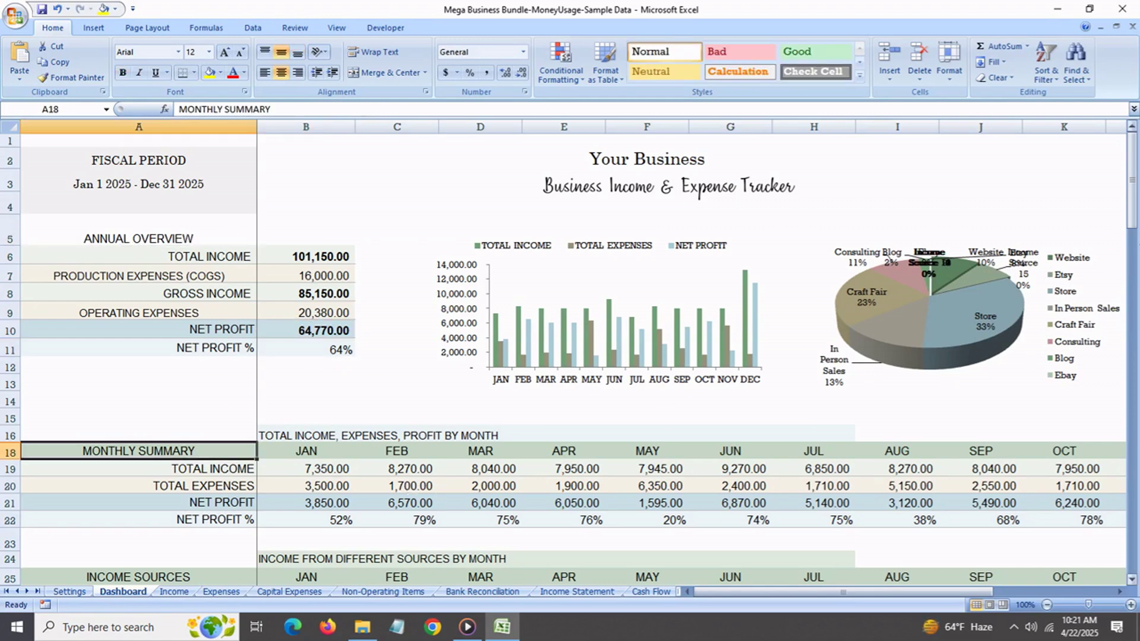
{"action": "left_click_drag", "start_coordinate": [1132, 204], "coordinate": [1121, 532]}
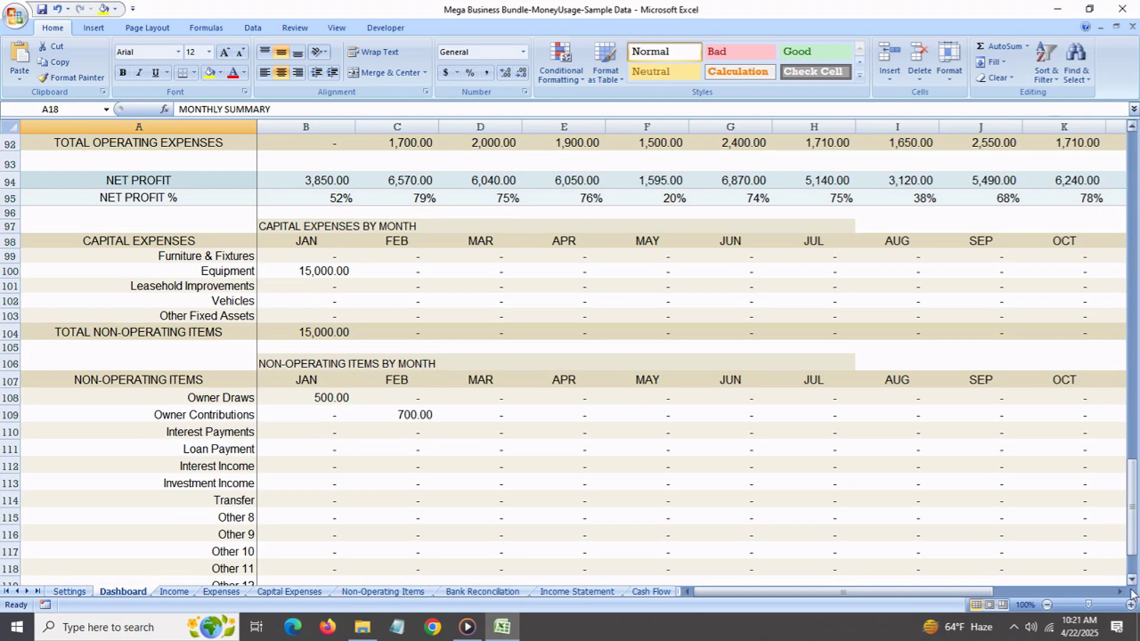
Open the Income sheet and examine the first entry's date, source, income, sales tax rate, product ID, description and notes.
{"action": "key", "text": "ctrl+Page_Down"}
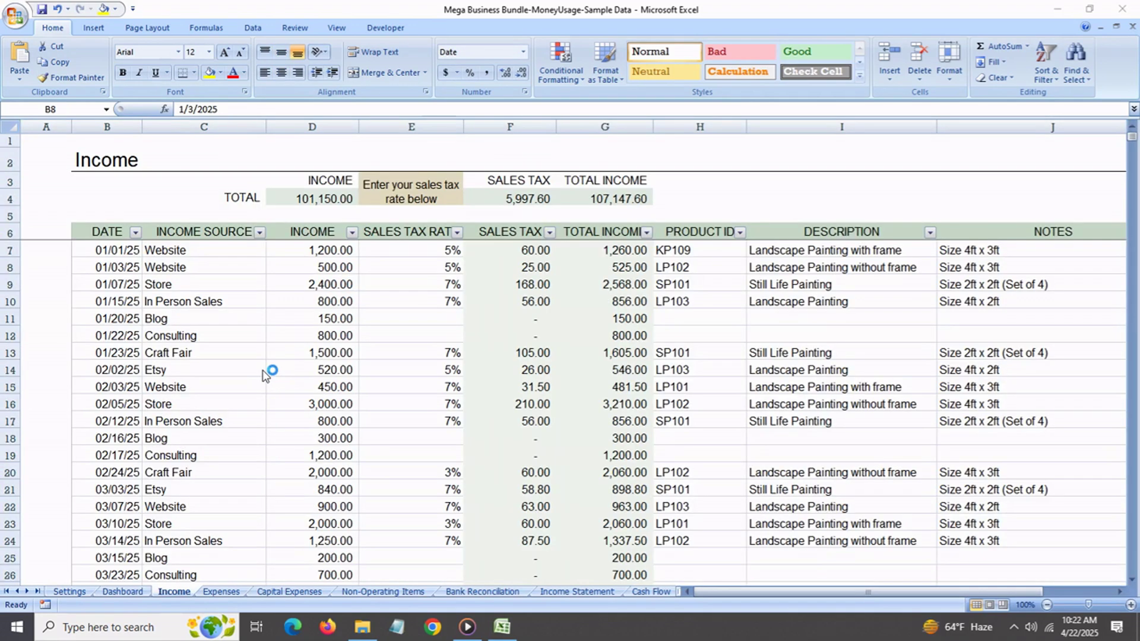
{"action": "left_click", "coordinate": [136, 251]}
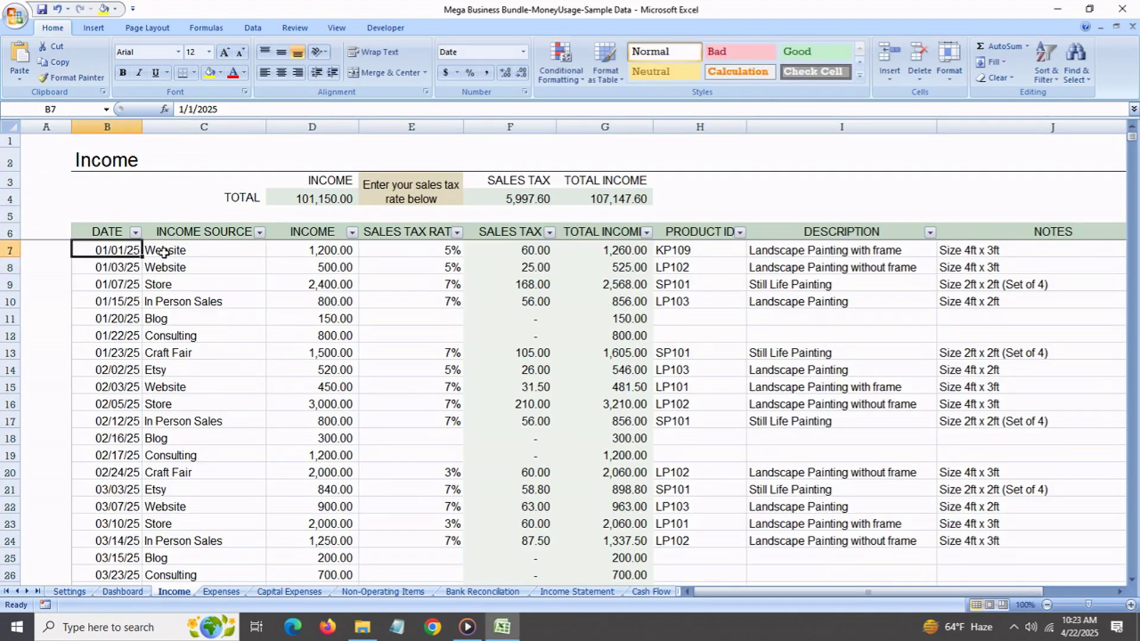
{"action": "left_click", "coordinate": [180, 250]}
{"action": "double_click", "coordinate": [272, 250]}
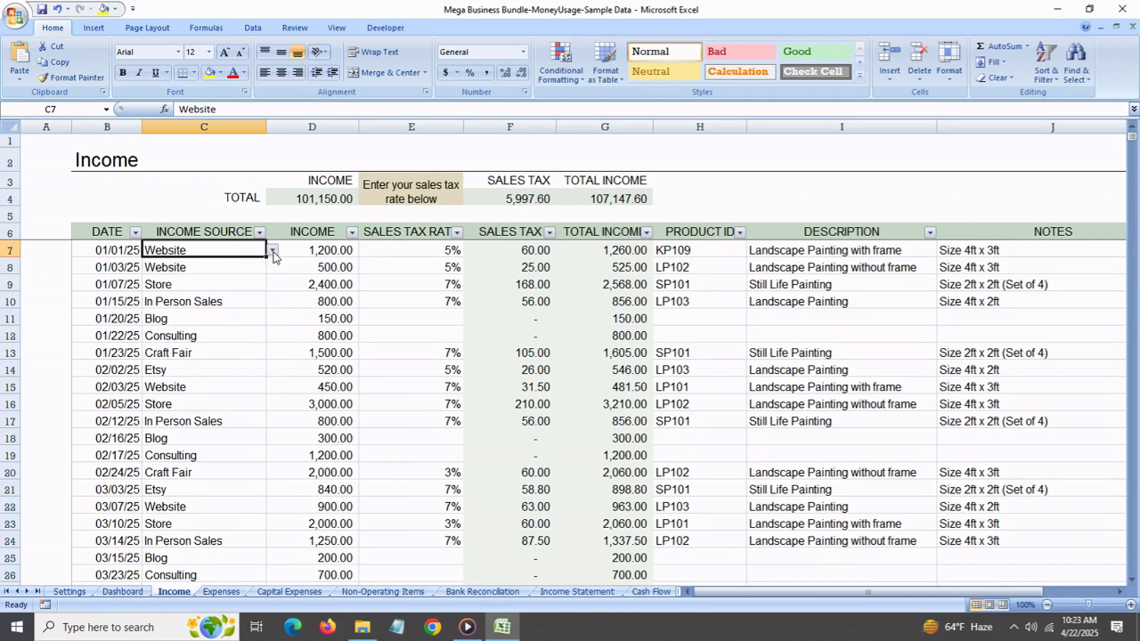
{"action": "left_click", "coordinate": [332, 252]}
{"action": "left_click", "coordinate": [400, 255]}
{"action": "left_click", "coordinate": [767, 255]}
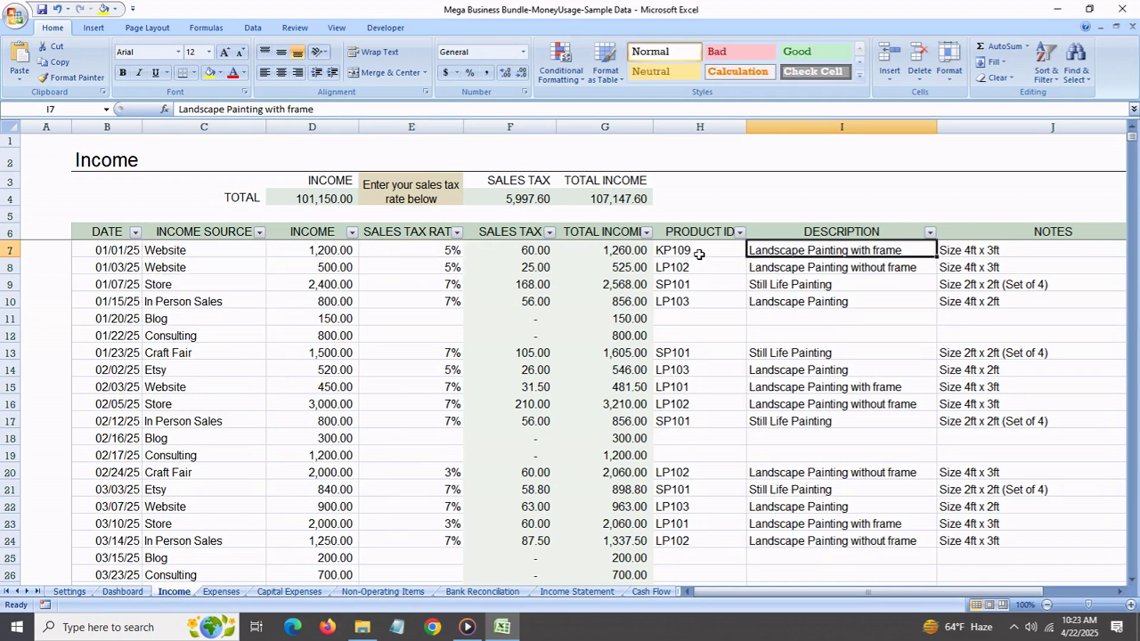
{"action": "left_click", "coordinate": [706, 255]}
{"action": "left_click", "coordinate": [1010, 253]}
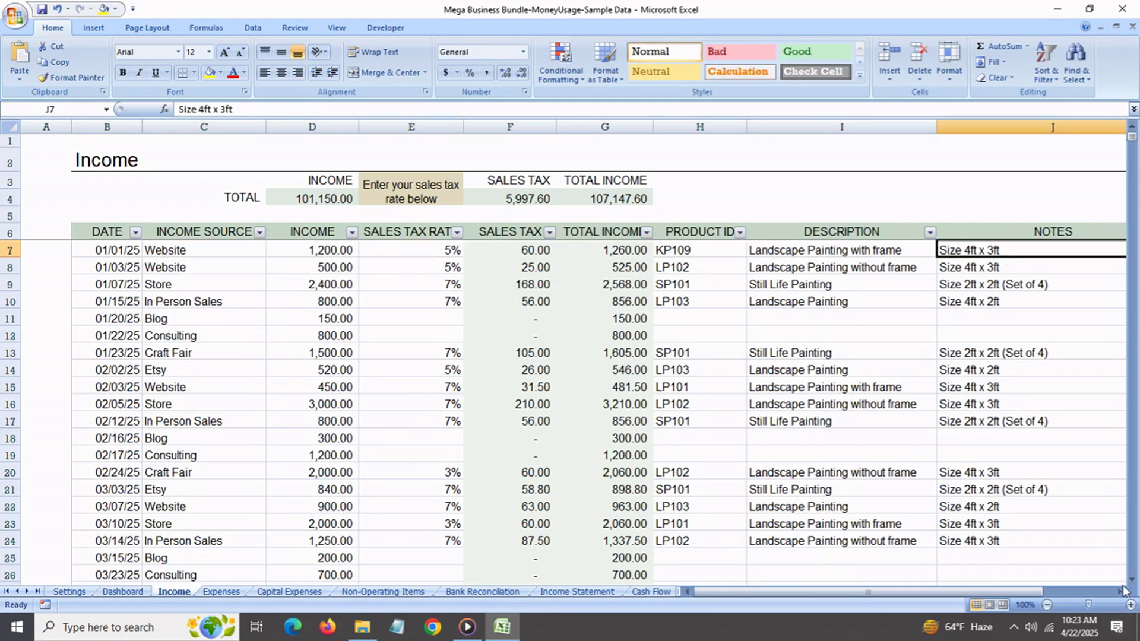
Open the Expenses sheet and examine the first entry, including its category choices, amount, sales tax, payee and notes.
{"action": "left_click", "coordinate": [221, 592]}
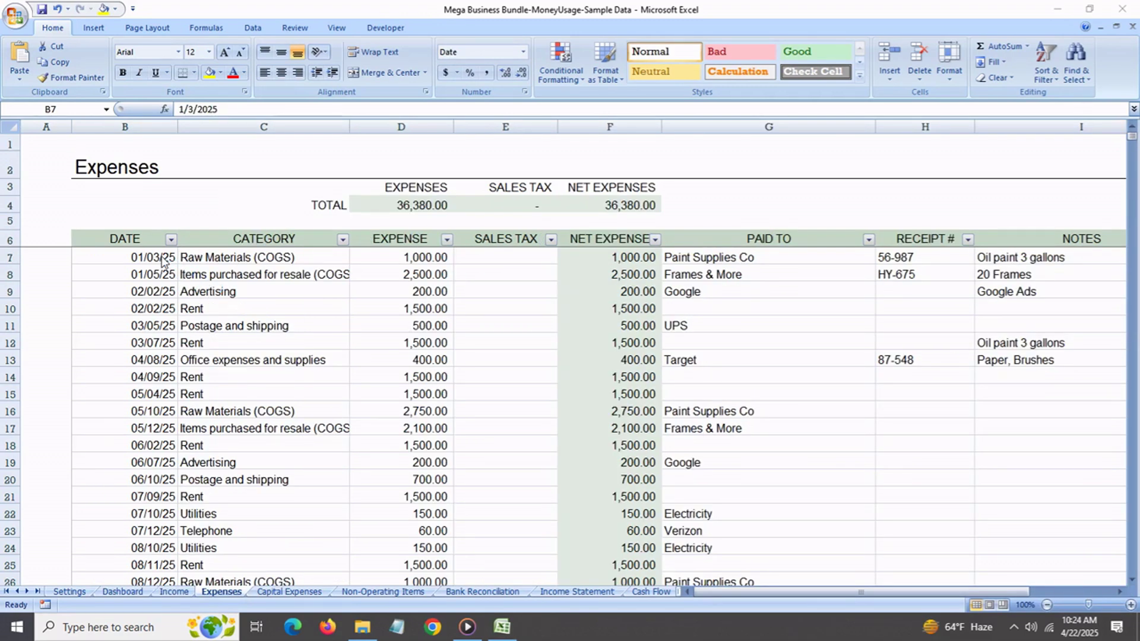
{"action": "left_click", "coordinate": [211, 259]}
{"action": "left_click", "coordinate": [356, 260]}
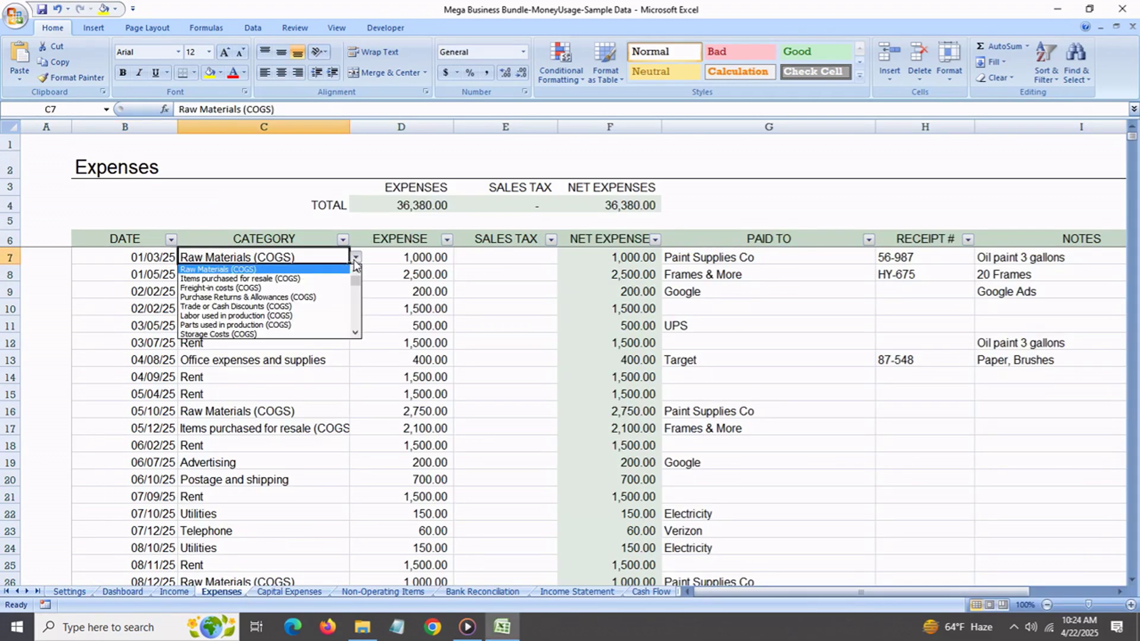
{"action": "left_click", "coordinate": [356, 260]}
{"action": "left_click", "coordinate": [445, 259]}
{"action": "left_click", "coordinate": [528, 260]}
{"action": "left_click", "coordinate": [726, 257]}
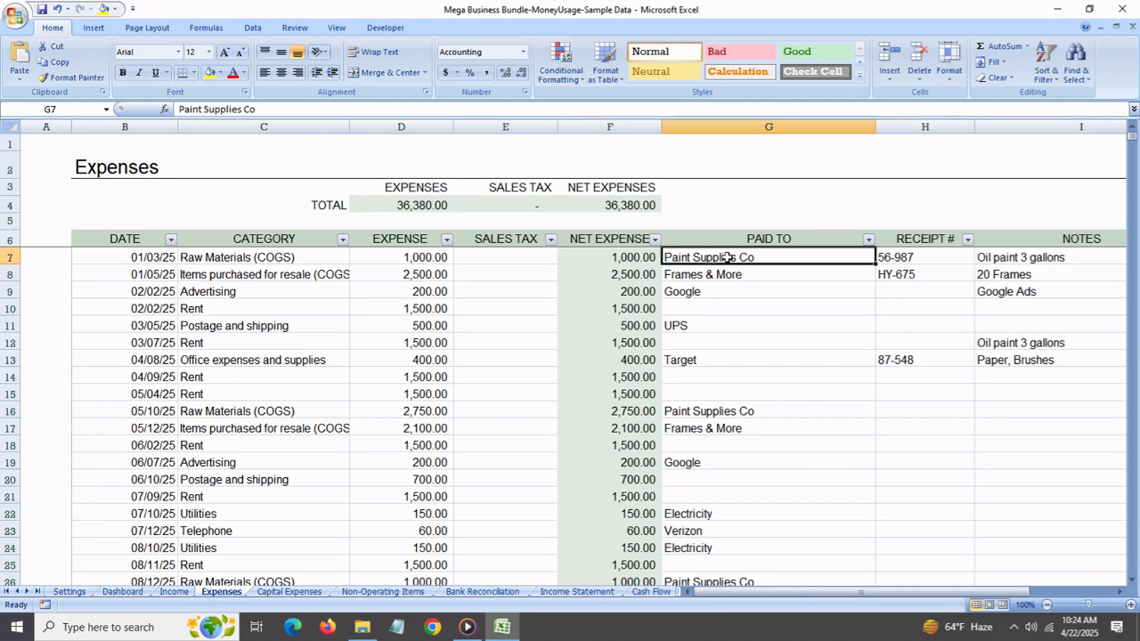
{"action": "left_click", "coordinate": [1009, 257]}
Open the Capital Expenses sheet and examine the equipment entry's category choices, amount, sales tax, payee, receipt number, lender and loan details.
{"action": "key", "text": "ctrl+Page_Down"}
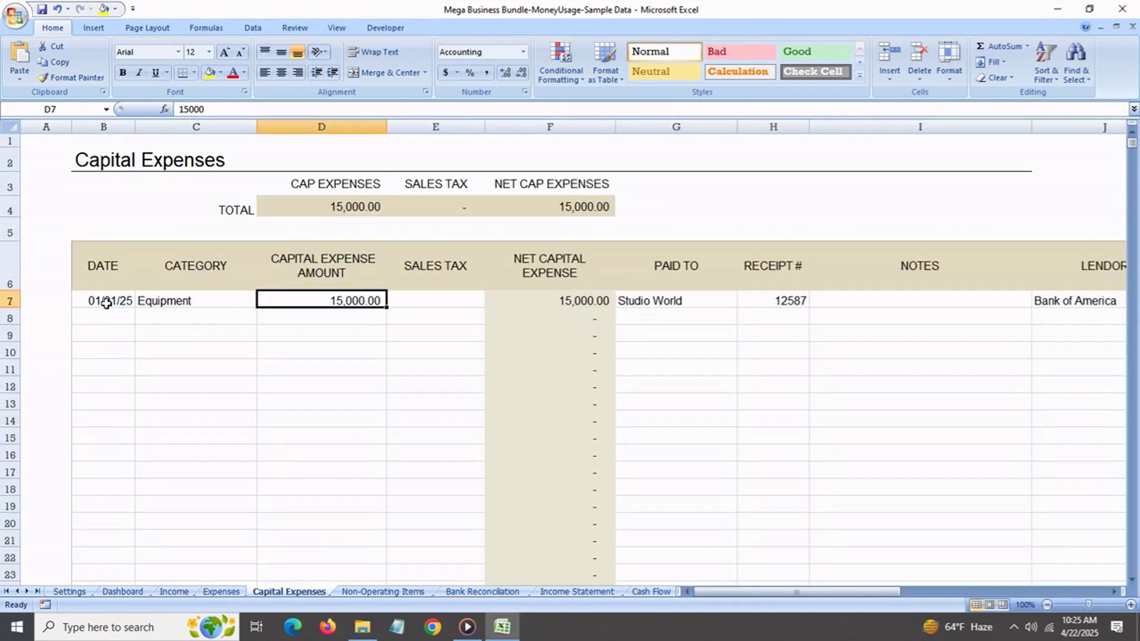
{"action": "left_click", "coordinate": [105, 301]}
{"action": "left_click", "coordinate": [194, 300]}
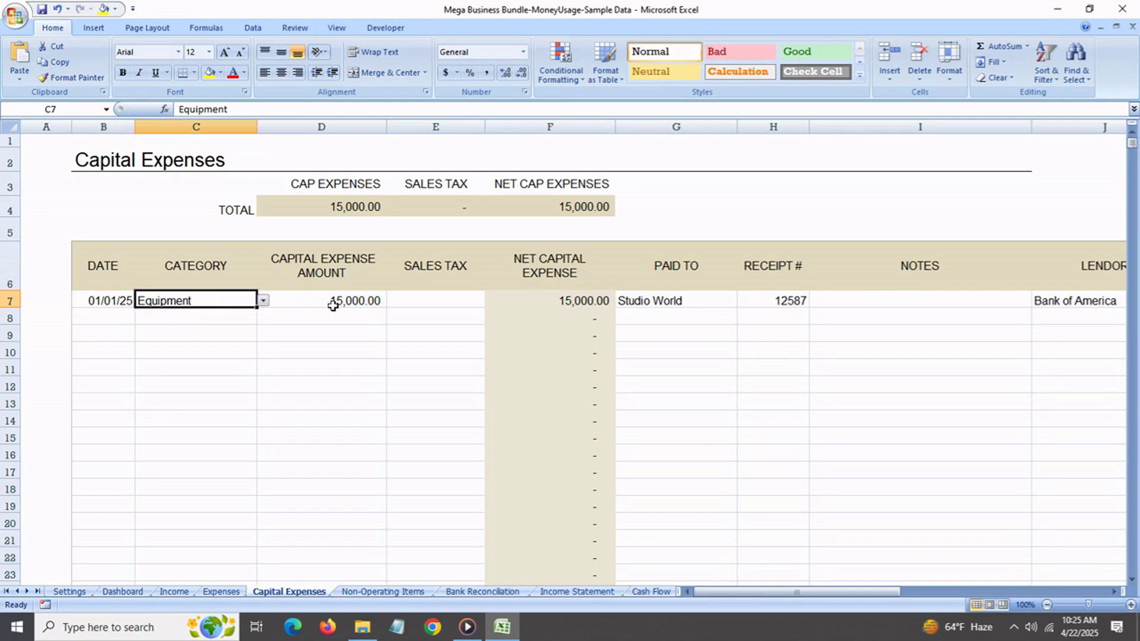
{"action": "left_click", "coordinate": [263, 301]}
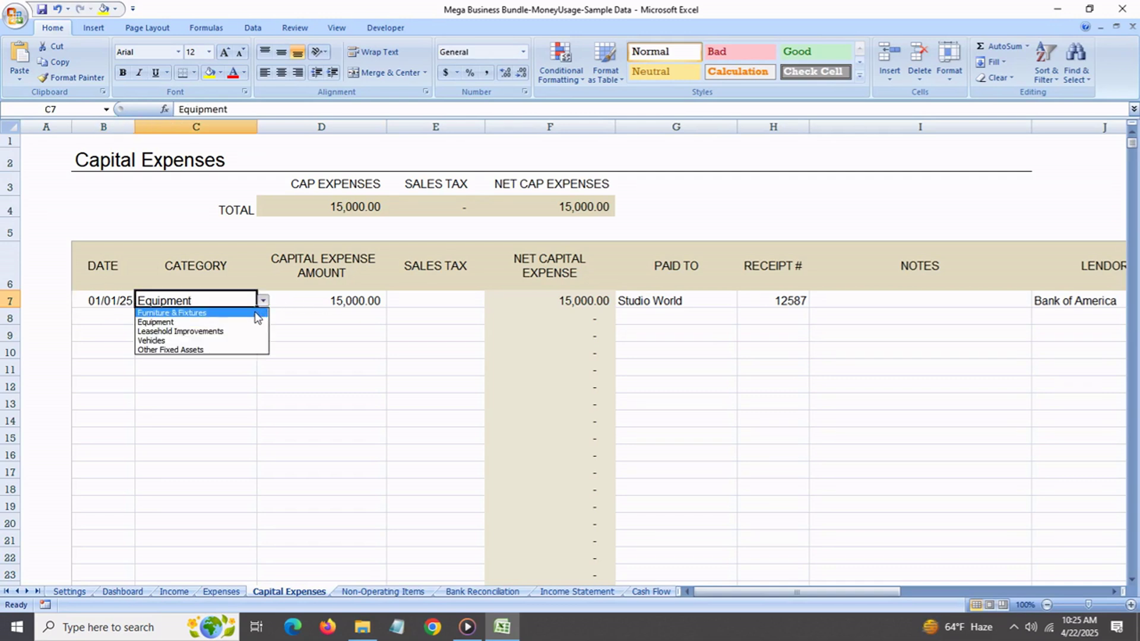
{"action": "left_click", "coordinate": [329, 301]}
{"action": "left_click", "coordinate": [330, 300]}
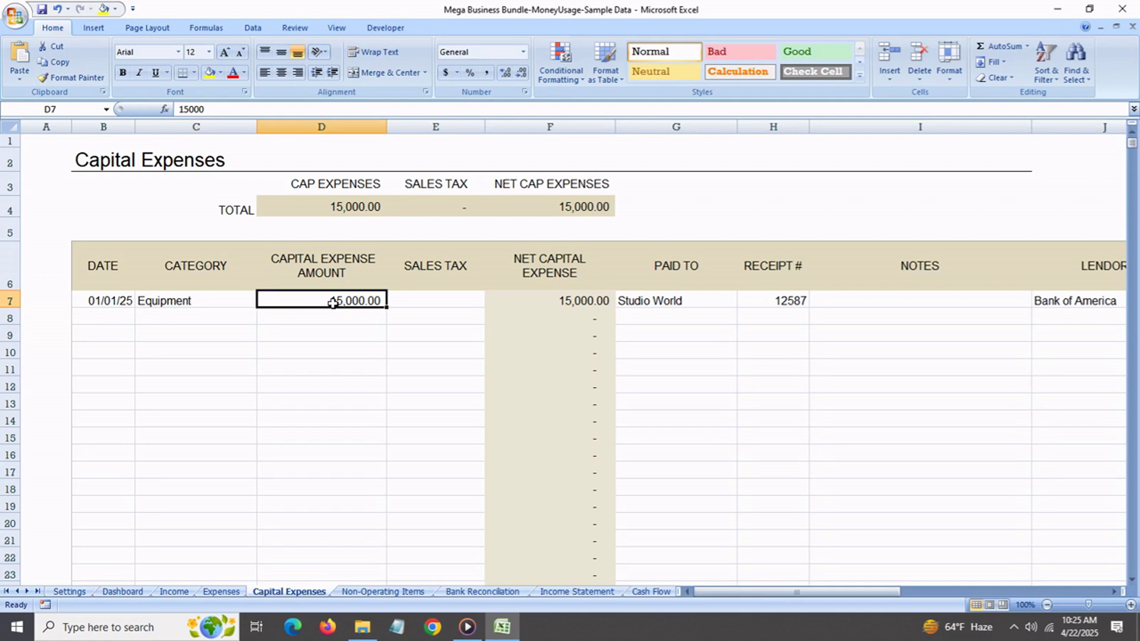
{"action": "left_click", "coordinate": [407, 304]}
{"action": "left_click", "coordinate": [644, 304]}
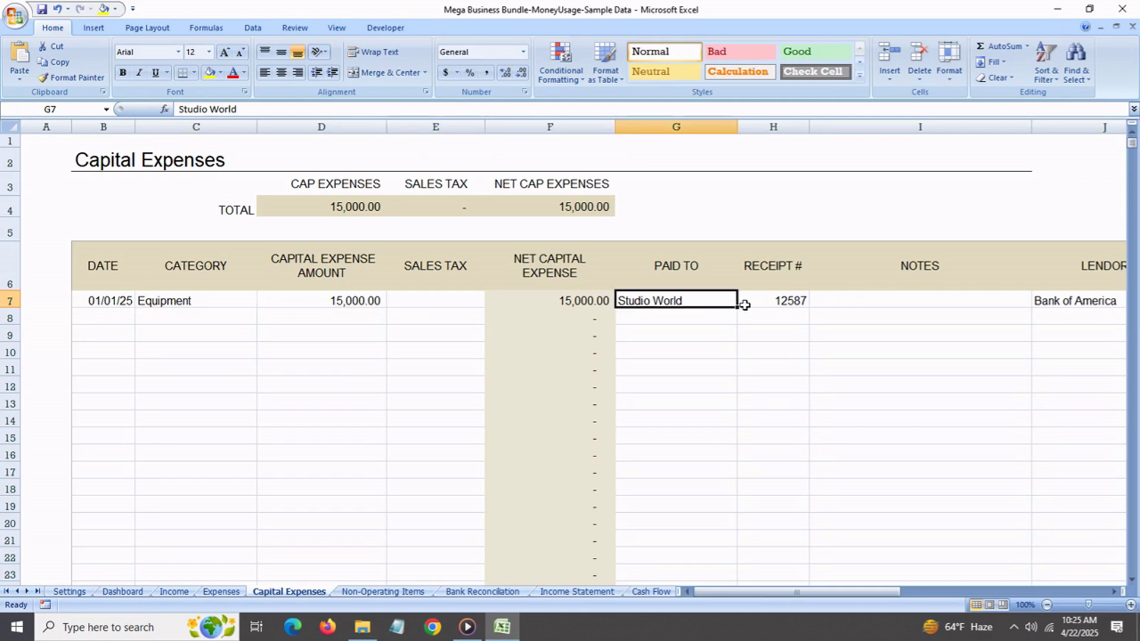
{"action": "left_click", "coordinate": [793, 302]}
{"action": "left_click_drag", "start_coordinate": [857, 591], "coordinate": [950, 592]}
{"action": "left_click", "coordinate": [735, 298]}
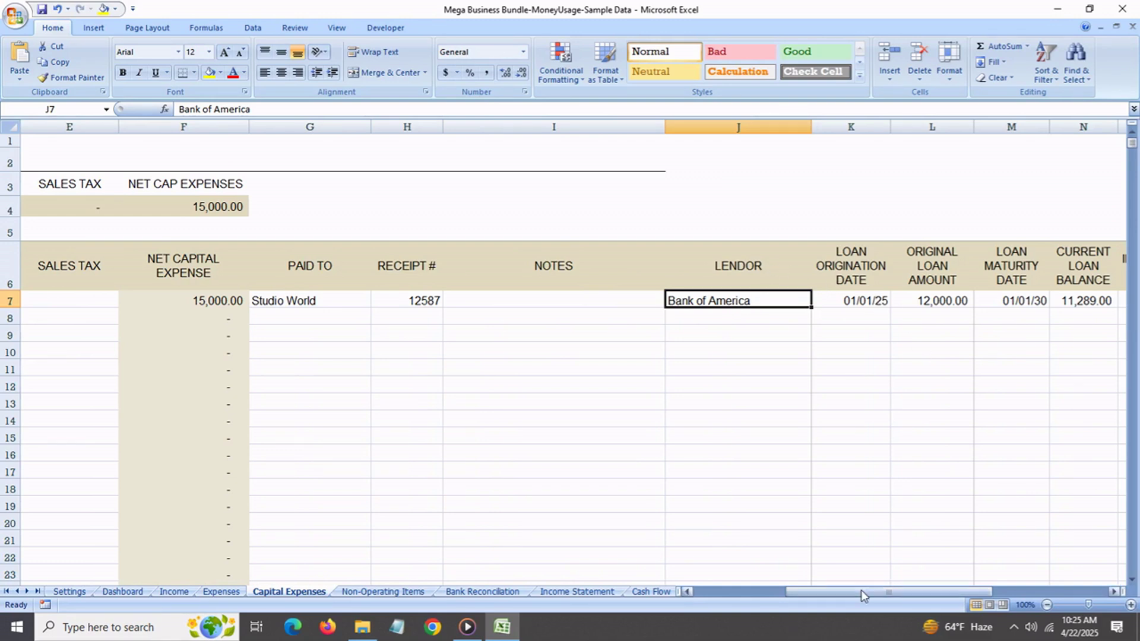
{"action": "left_click_drag", "start_coordinate": [862, 594], "coordinate": [953, 591]}
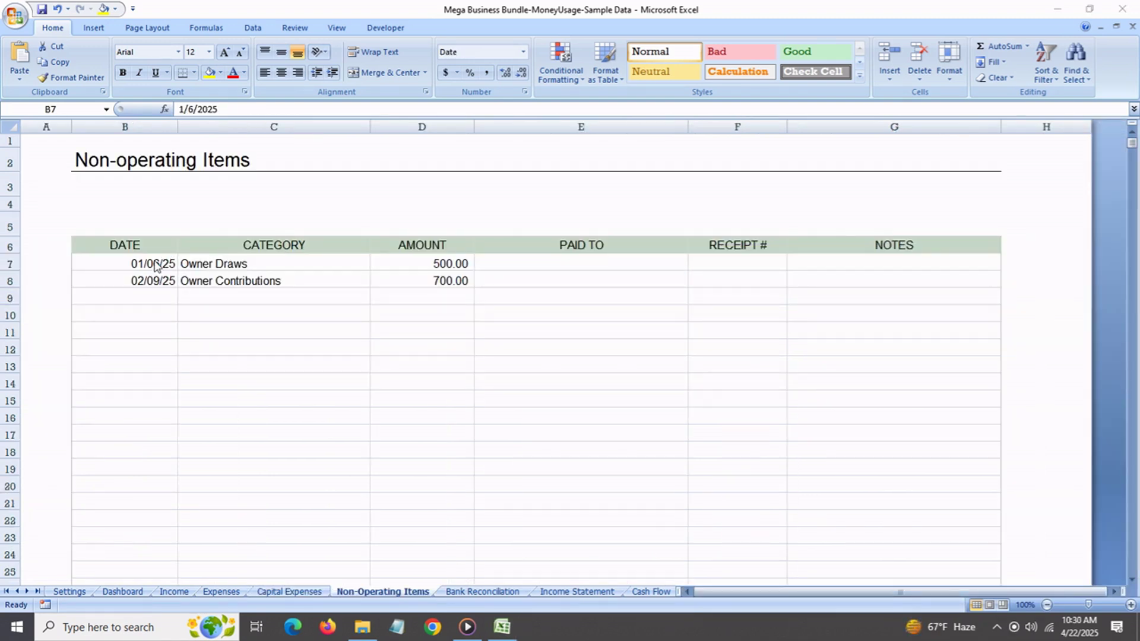
Examine the first entry on the Non-Operating Items sheet and the category choices available for it.
{"action": "left_click", "coordinate": [158, 264]}
{"action": "left_click", "coordinate": [214, 264]}
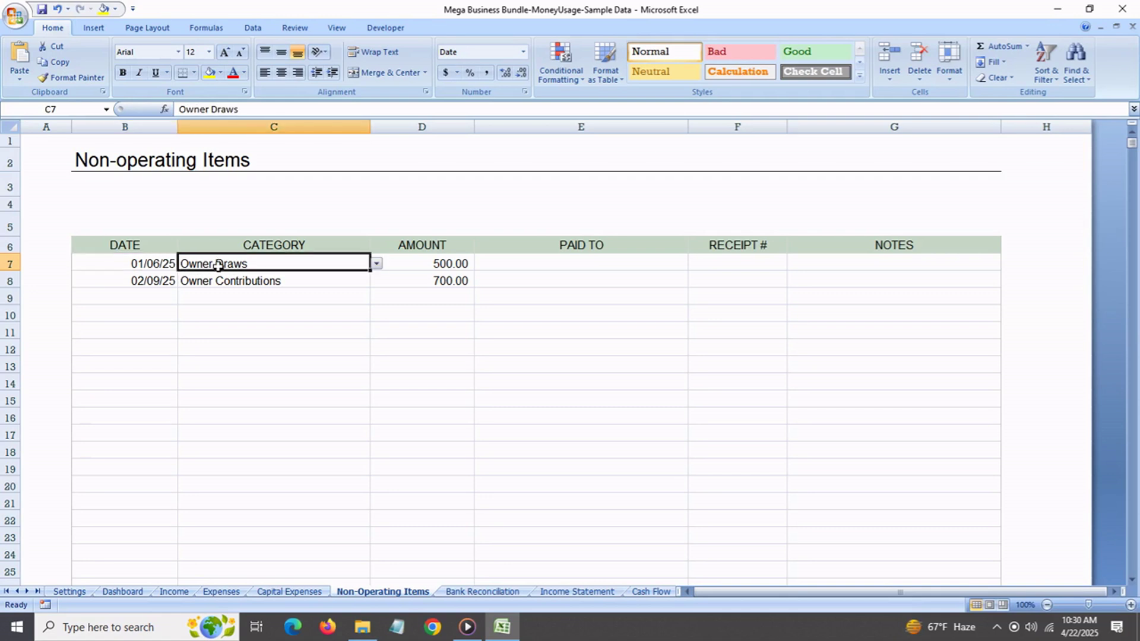
{"action": "left_click", "coordinate": [377, 265]}
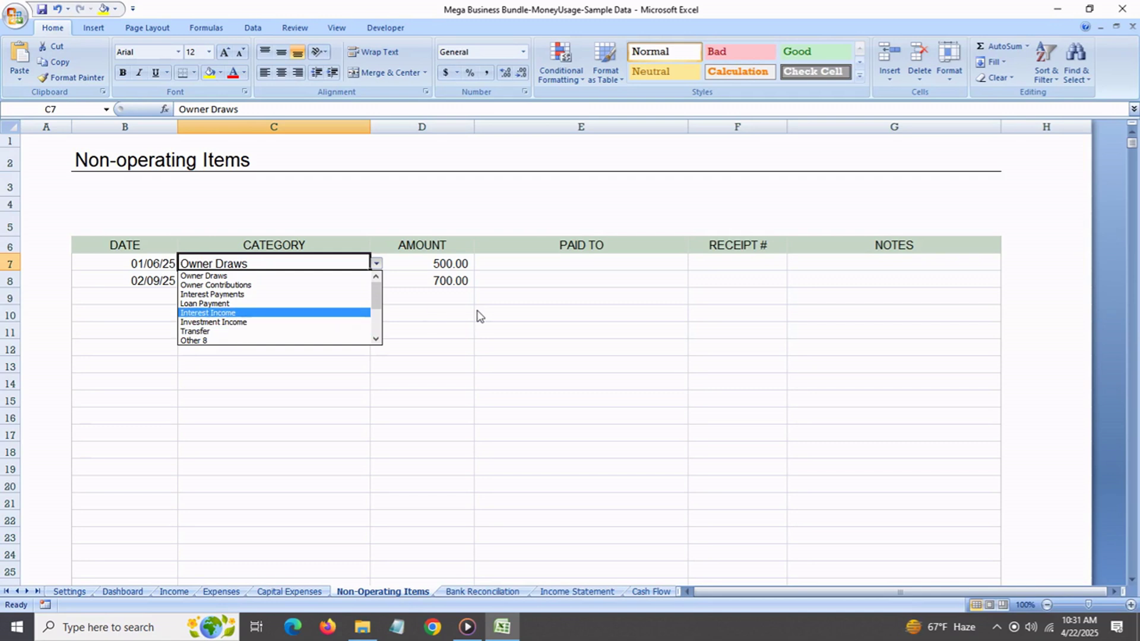
{"action": "left_click", "coordinate": [455, 309]}
Open the Bank Reconciliation sheet and inspect the daily balance cells for early January.
{"action": "key", "text": "ctrl+Page_Down"}
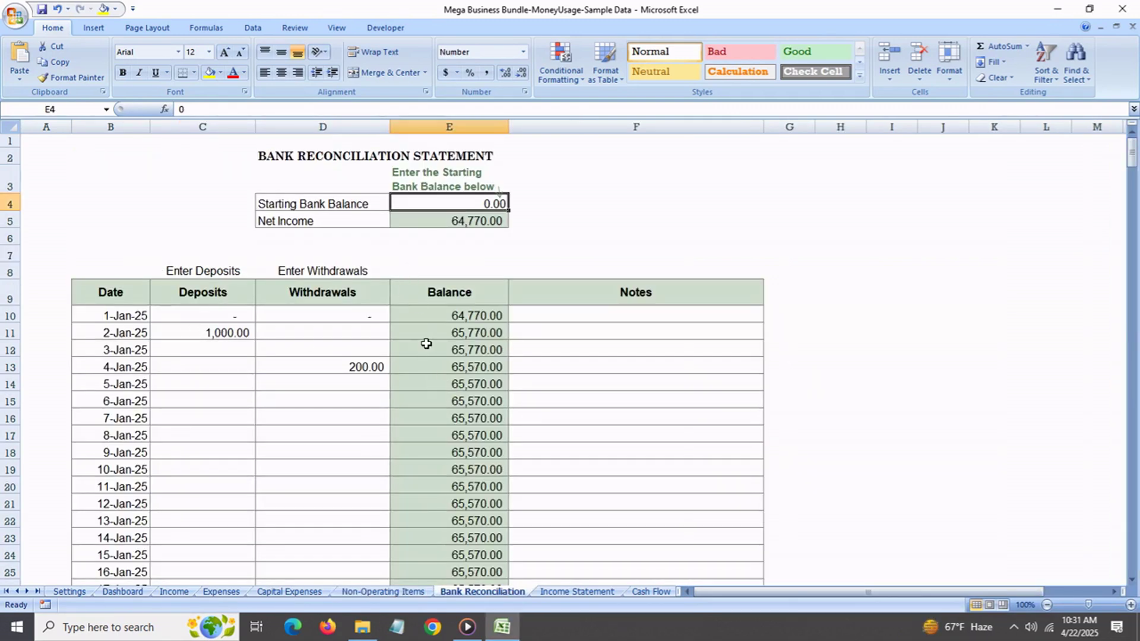
{"action": "left_click", "coordinate": [426, 344]}
{"action": "left_click", "coordinate": [425, 365]}
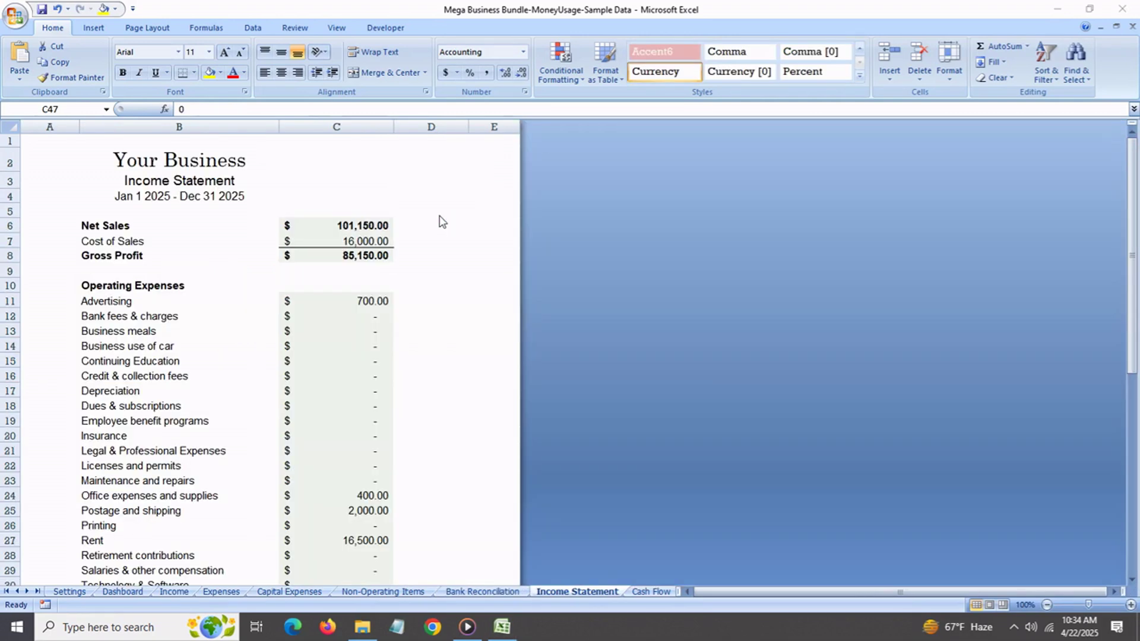
Review the Income Statement from top to bottom, and the Cash Flow statement's operations, investing and financing sections.
{"action": "left_click", "coordinate": [1133, 169]}
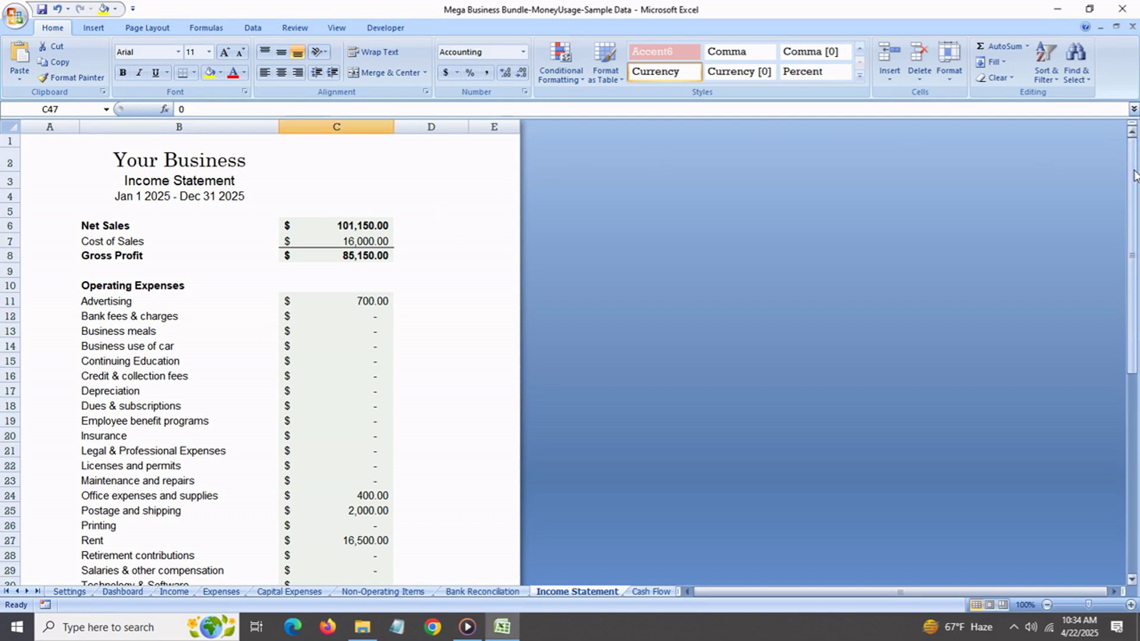
{"action": "left_click_drag", "start_coordinate": [1133, 185], "coordinate": [1125, 402]}
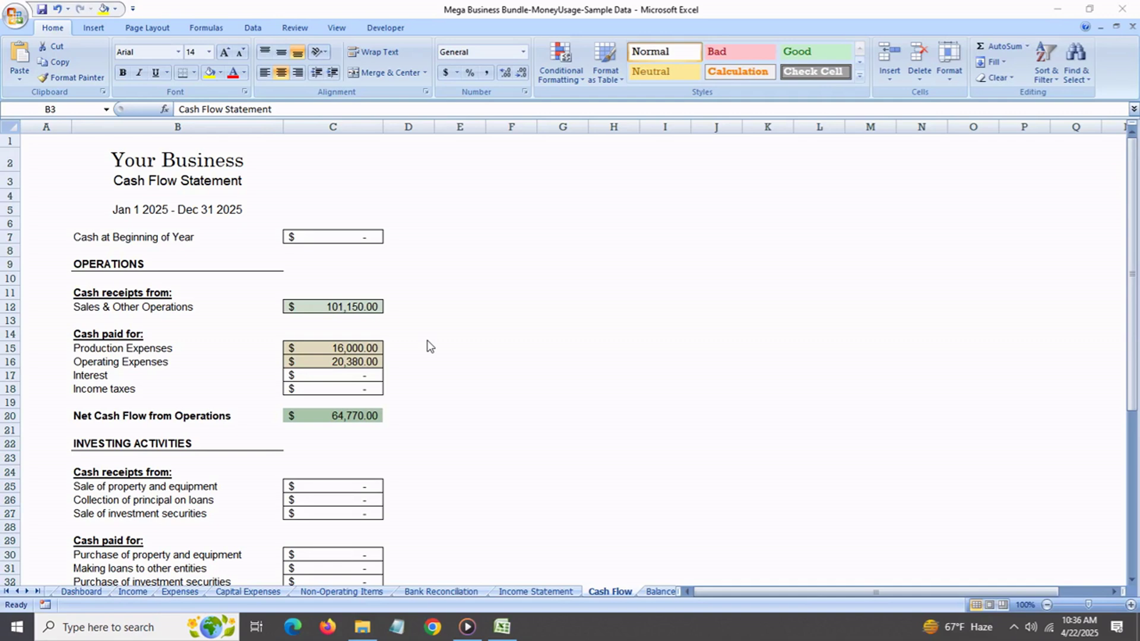
{"action": "scroll", "coordinate": [430, 346], "scroll_direction": "down", "scroll_amount": 2}
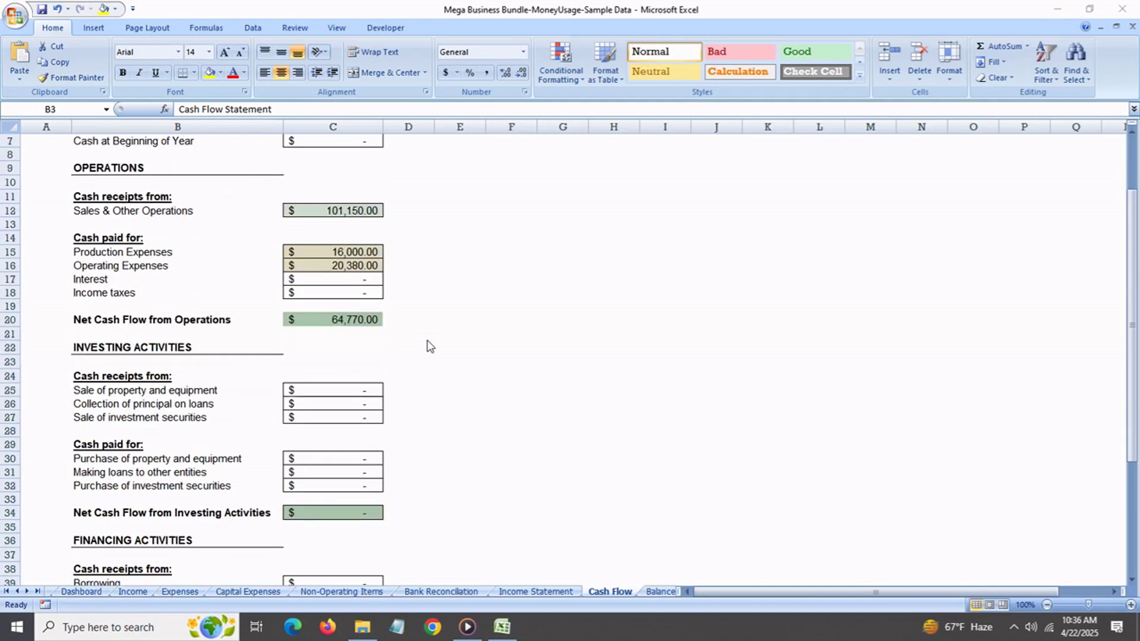
{"action": "scroll", "coordinate": [430, 346], "scroll_direction": "down", "scroll_amount": 1}
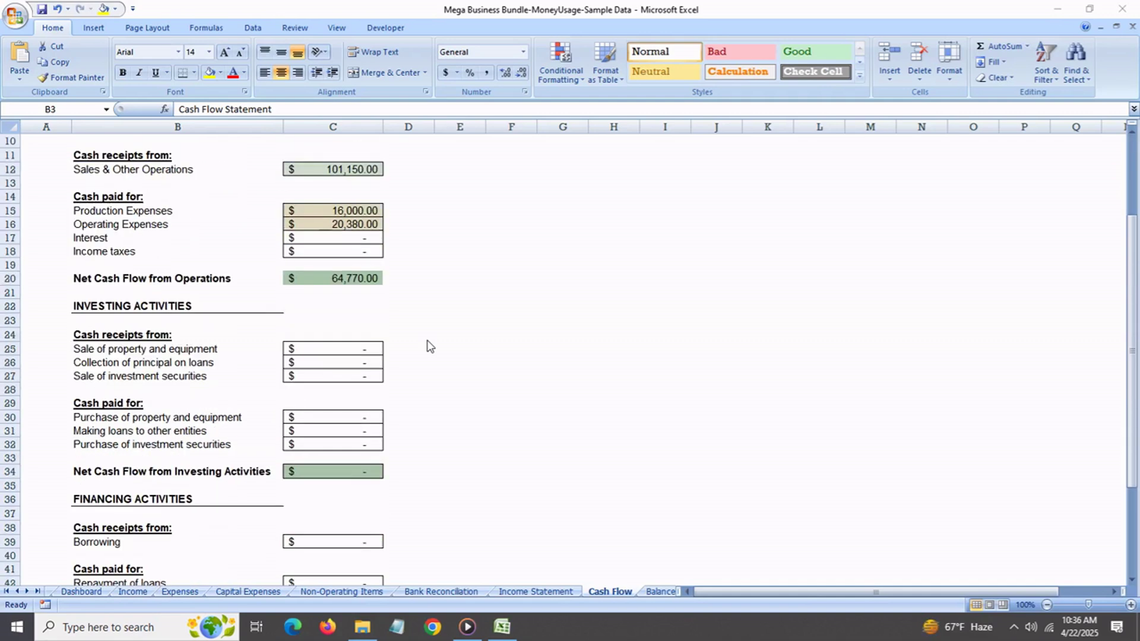
{"action": "scroll", "coordinate": [429, 346], "scroll_direction": "down", "scroll_amount": 4}
{"action": "scroll", "coordinate": [430, 346], "scroll_direction": "up", "scroll_amount": 7}
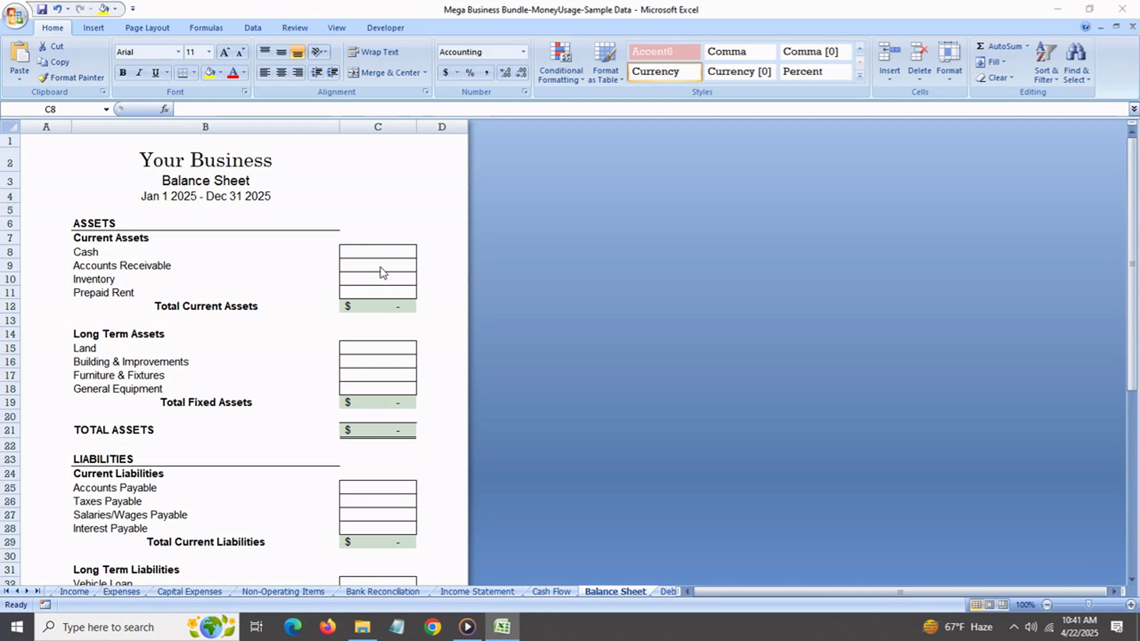
Review the Balance Sheet's assets, liabilities and equity, and inspect the debt ratio, current ratio and working capital formulas.
{"action": "scroll", "coordinate": [383, 273], "scroll_direction": "down", "scroll_amount": 2}
{"action": "scroll", "coordinate": [383, 273], "scroll_direction": "down", "scroll_amount": 3}
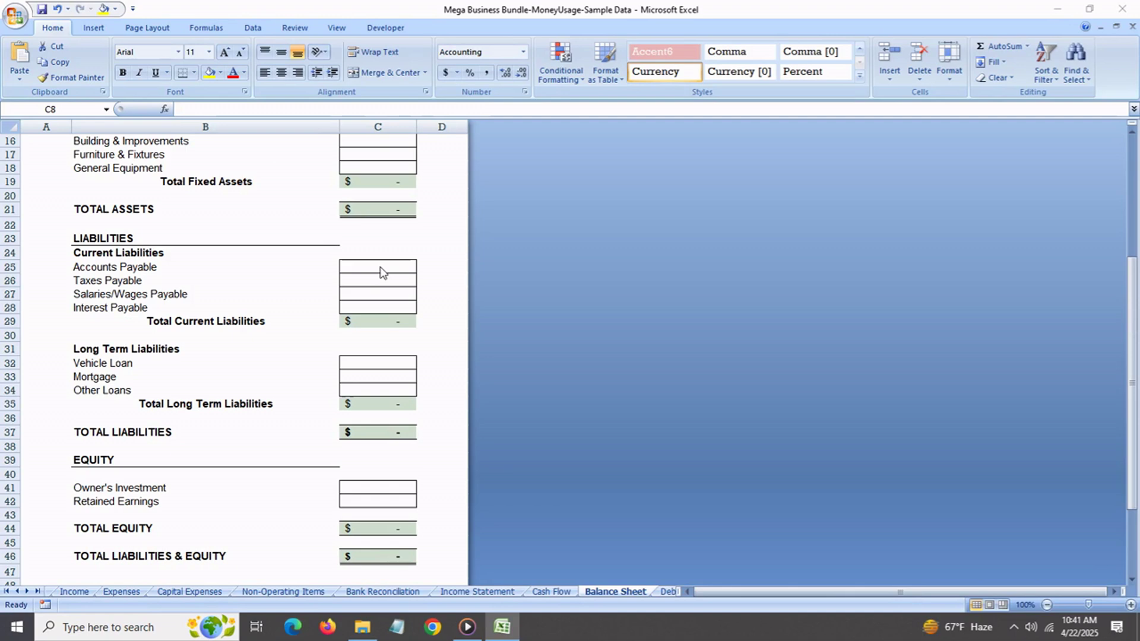
{"action": "scroll", "coordinate": [383, 272], "scroll_direction": "down", "scroll_amount": 2}
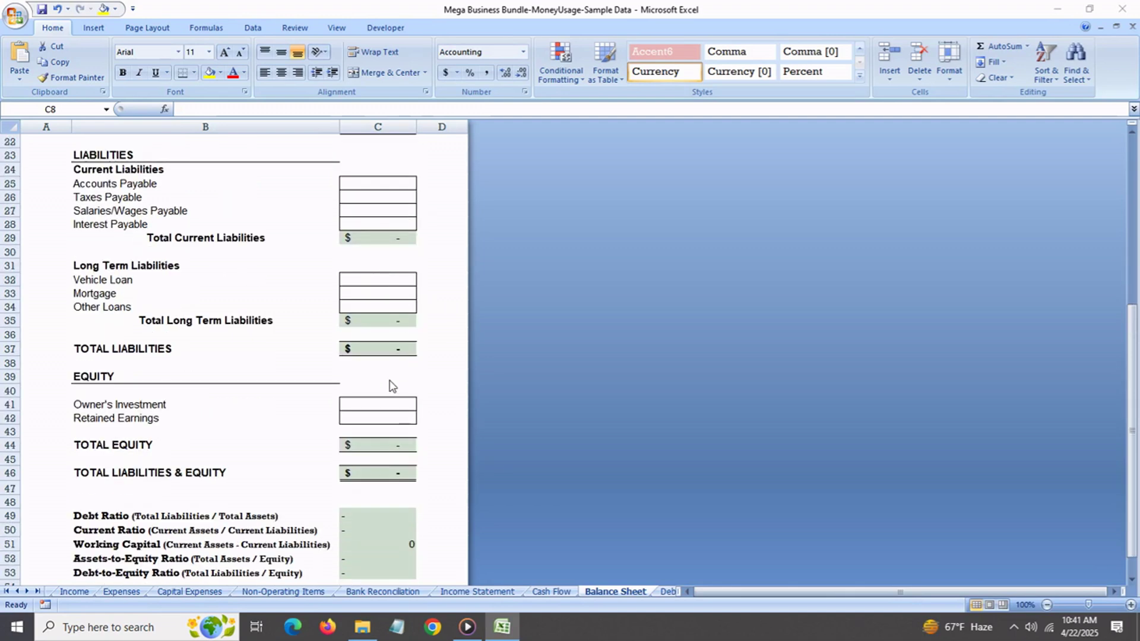
{"action": "scroll", "coordinate": [392, 386], "scroll_direction": "down", "scroll_amount": 2}
{"action": "left_click", "coordinate": [355, 434]}
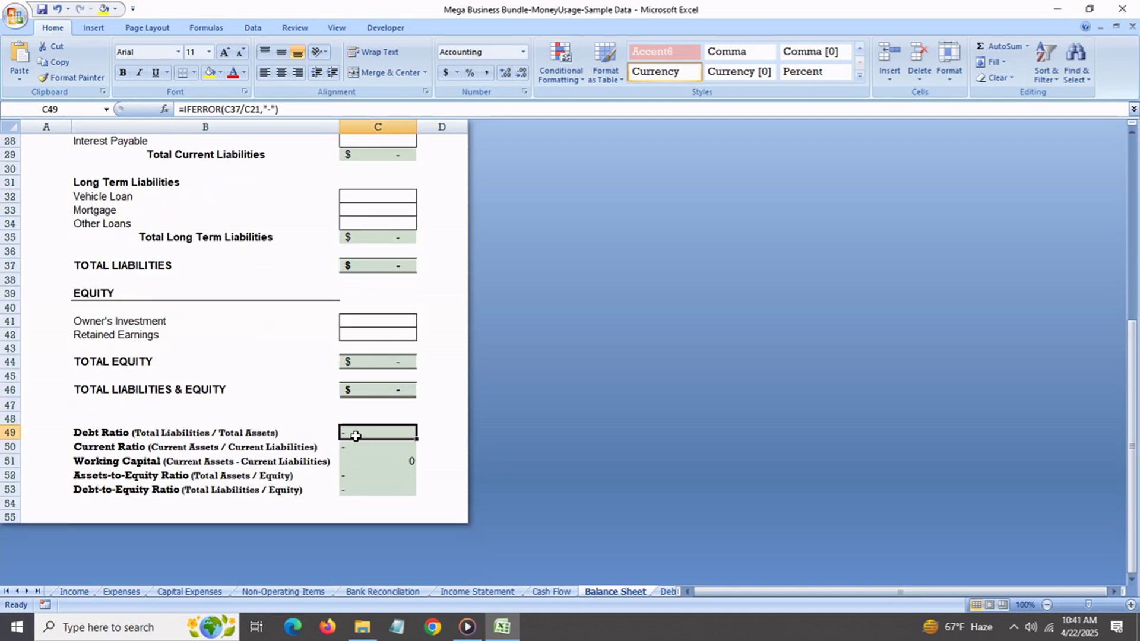
{"action": "left_click", "coordinate": [364, 451]}
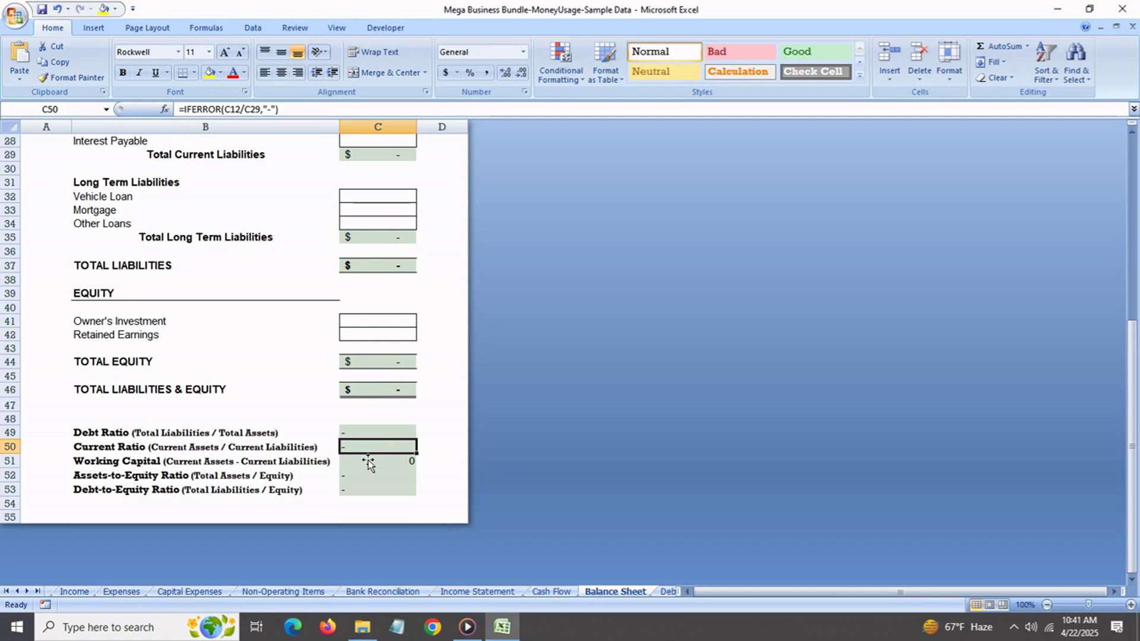
{"action": "left_click", "coordinate": [364, 466]}
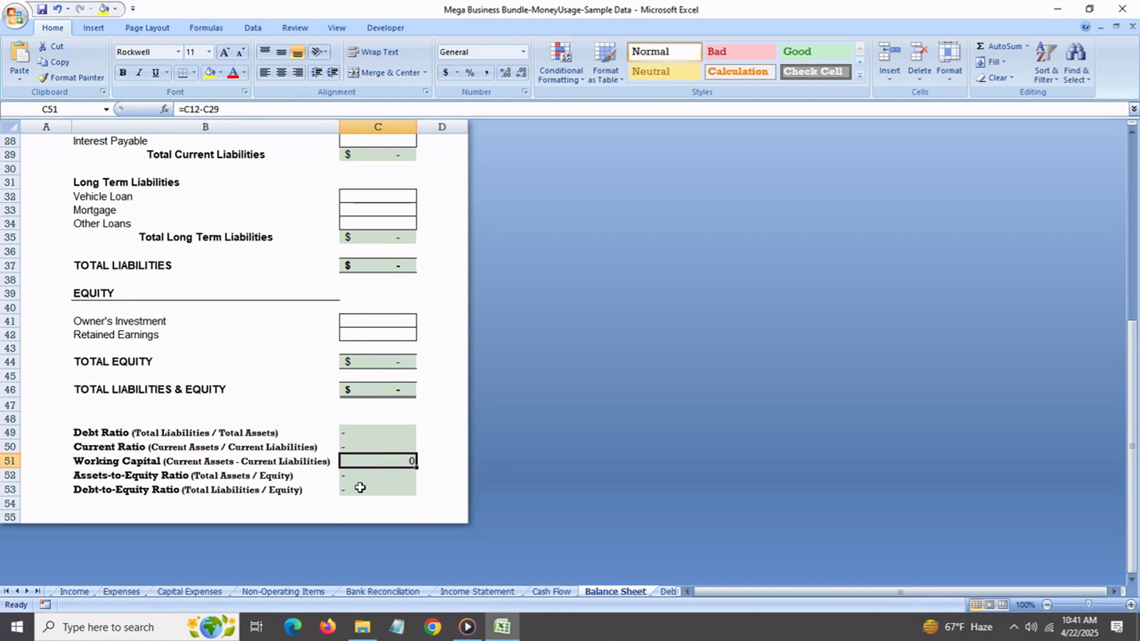
Inspect the Assets-to-Equity and Debt-to-Equity ratio formulas, and move on to the Debt Schedule sheet.
{"action": "left_click", "coordinate": [358, 481]}
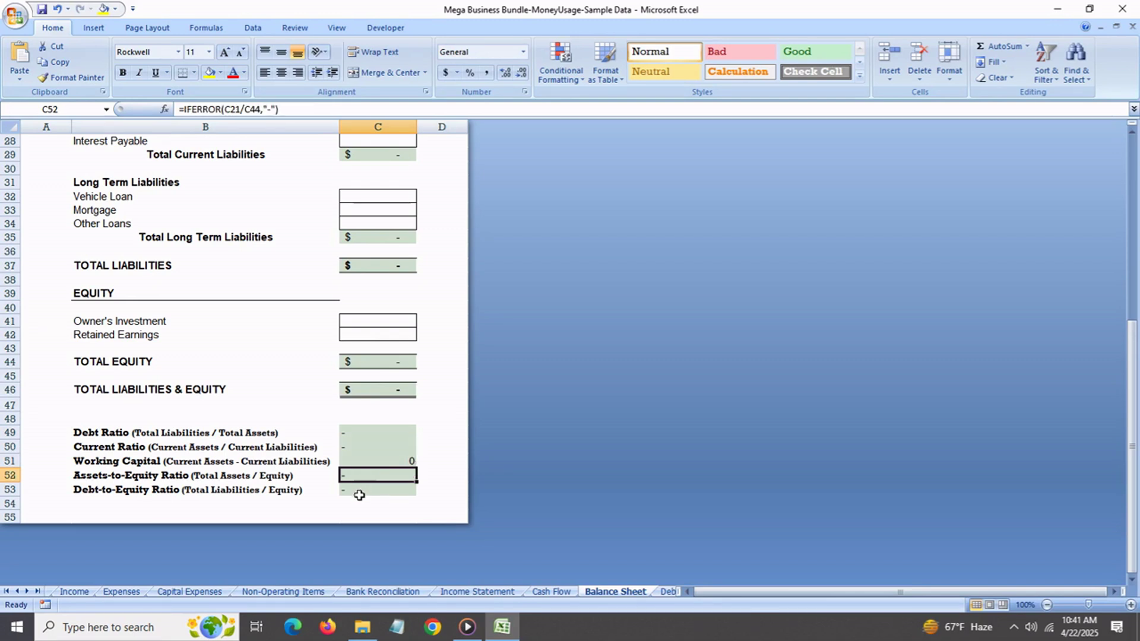
{"action": "left_click", "coordinate": [359, 496]}
{"action": "key", "text": "ctrl+Page_Down"}
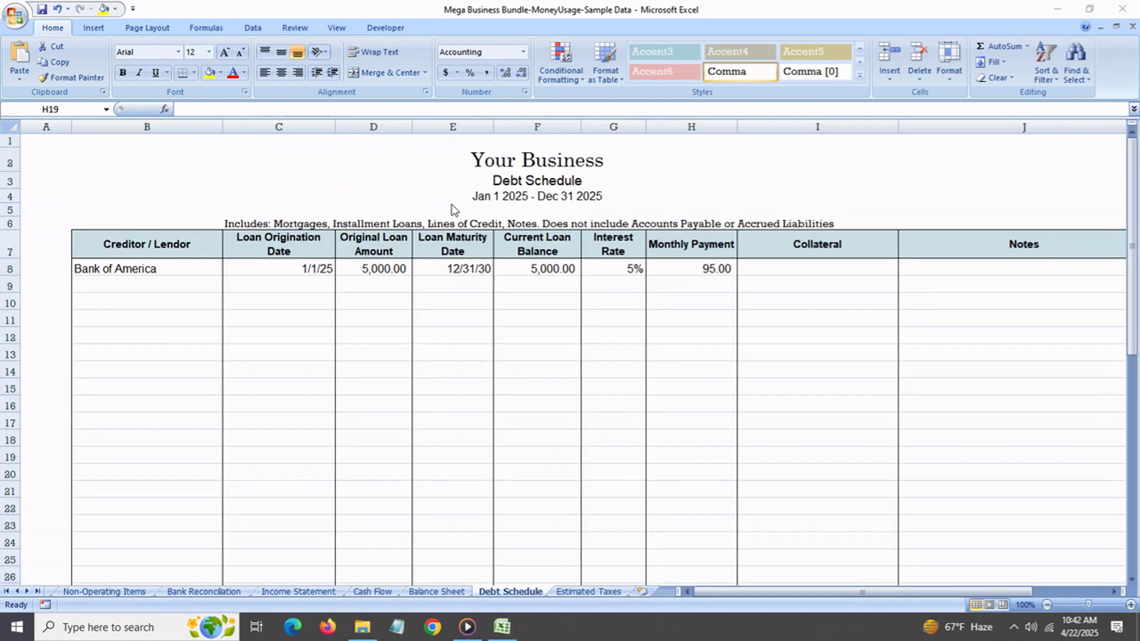
Examine the Bank of America loan entry on the Debt Schedule: creditor, origination date, maturity date, current balance and interest rate.
{"action": "left_click", "coordinate": [198, 273]}
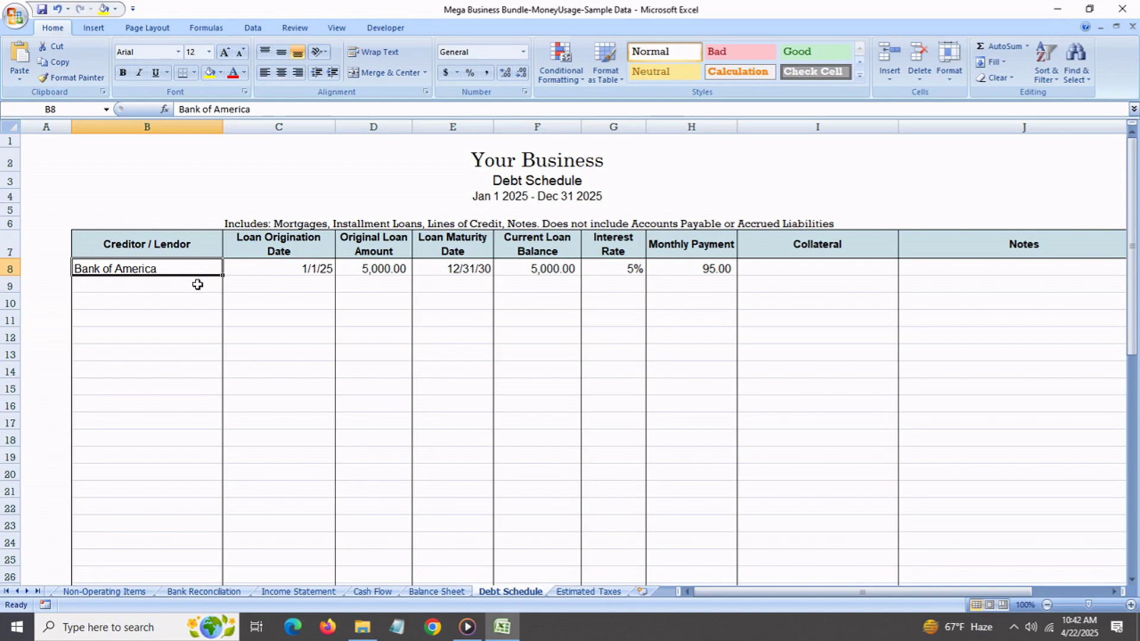
{"action": "left_click", "coordinate": [200, 289]}
{"action": "left_click", "coordinate": [195, 306]}
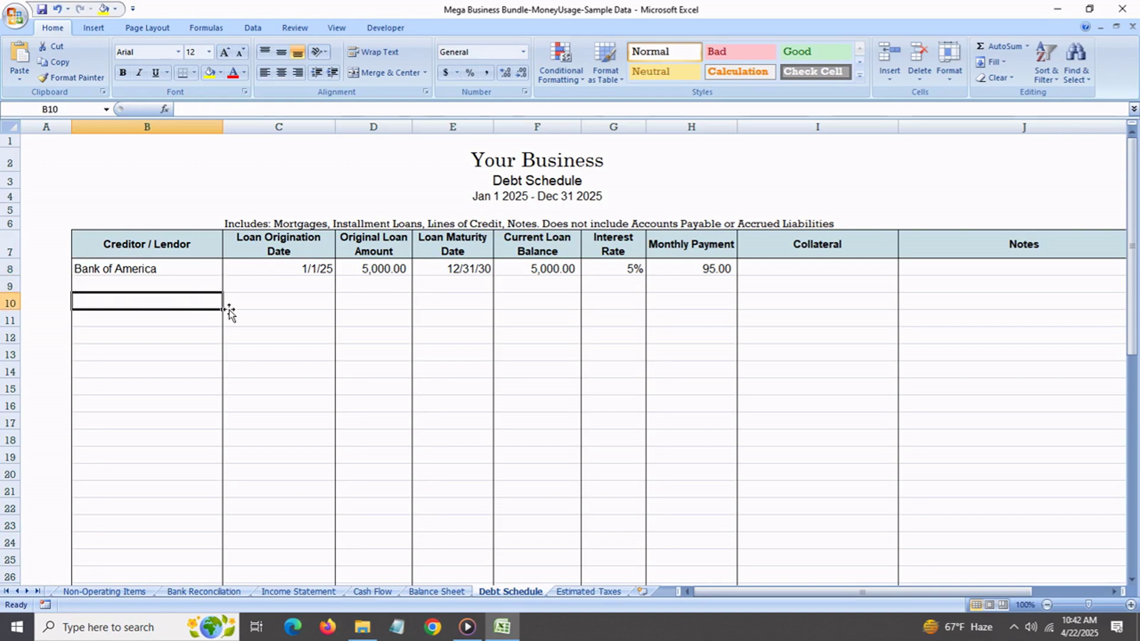
{"action": "left_click", "coordinate": [312, 268]}
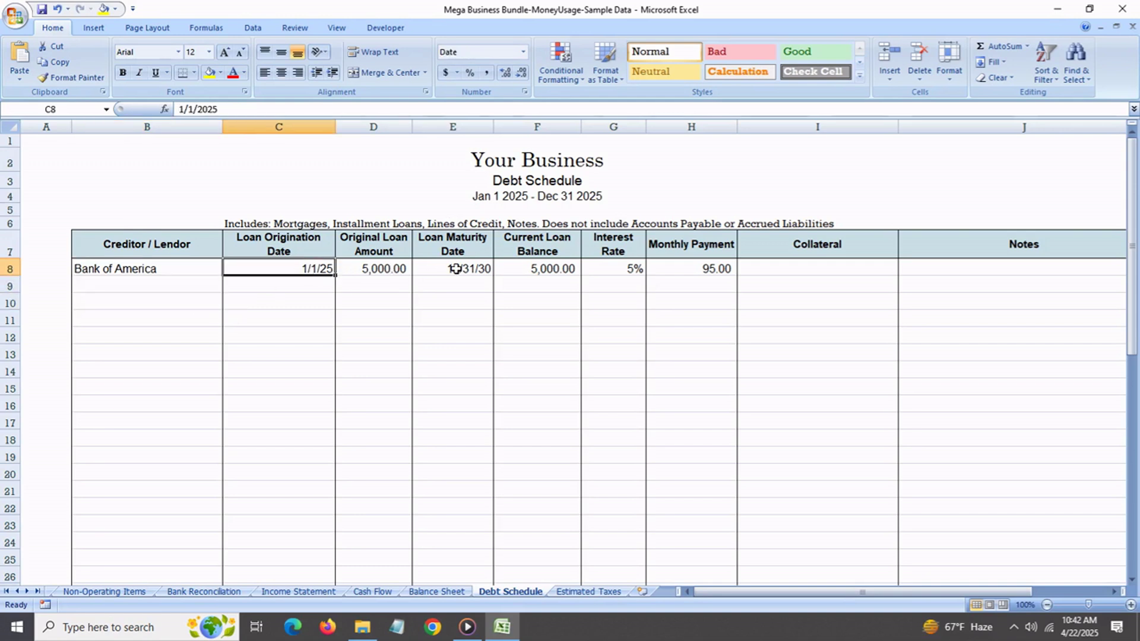
{"action": "left_click", "coordinate": [463, 268]}
{"action": "left_click", "coordinate": [520, 267]}
{"action": "left_click", "coordinate": [606, 269]}
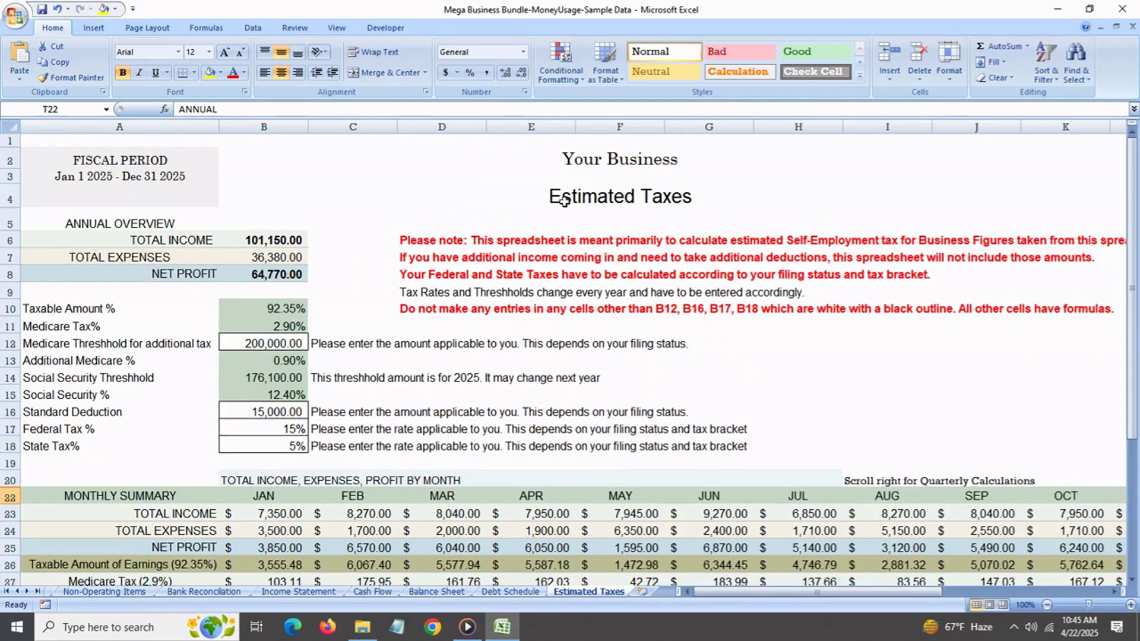
Review the Estimated Taxes sheet from the annual overview and tax rates down to the monthly estimated tax figures.
{"action": "left_click", "coordinate": [564, 201]}
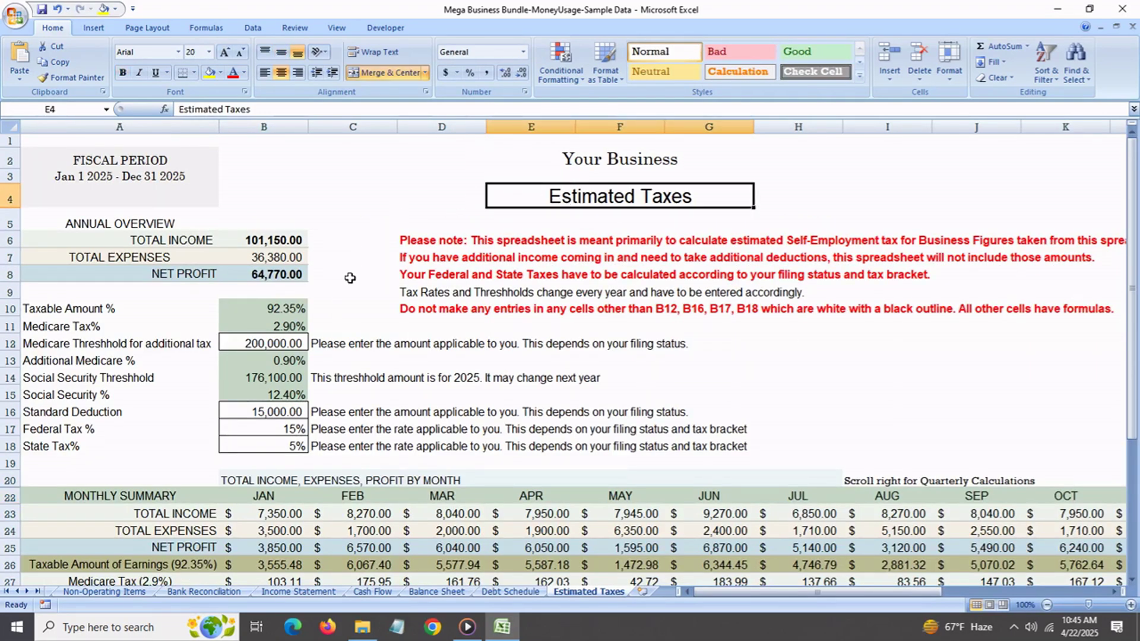
{"action": "scroll", "coordinate": [348, 297], "scroll_direction": "down", "scroll_amount": 2}
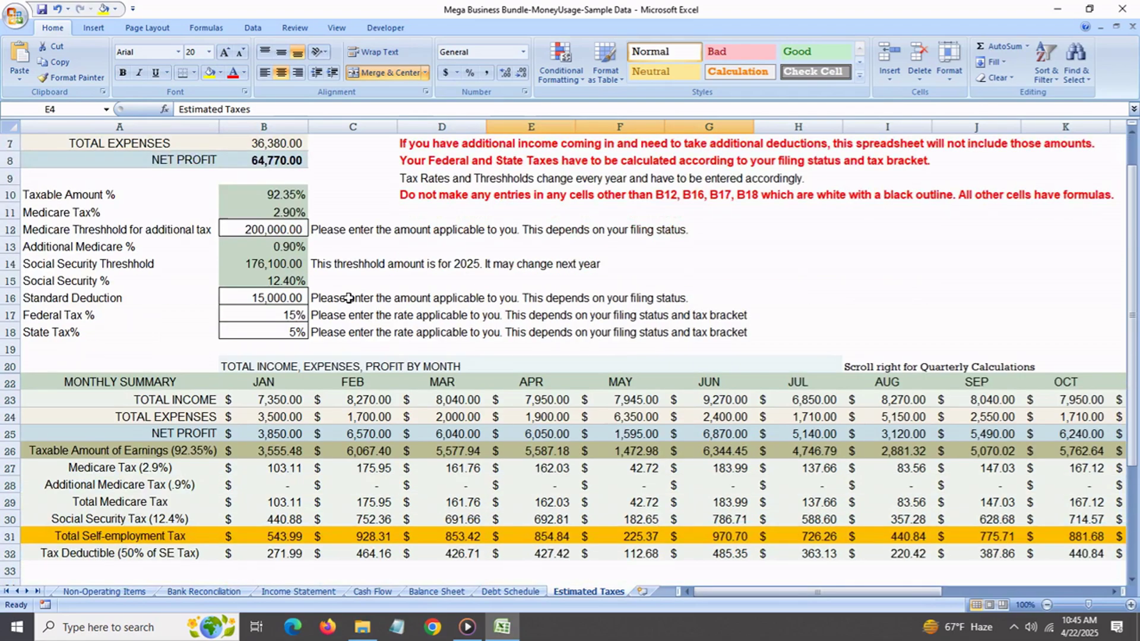
{"action": "scroll", "coordinate": [349, 297], "scroll_direction": "down", "scroll_amount": 6}
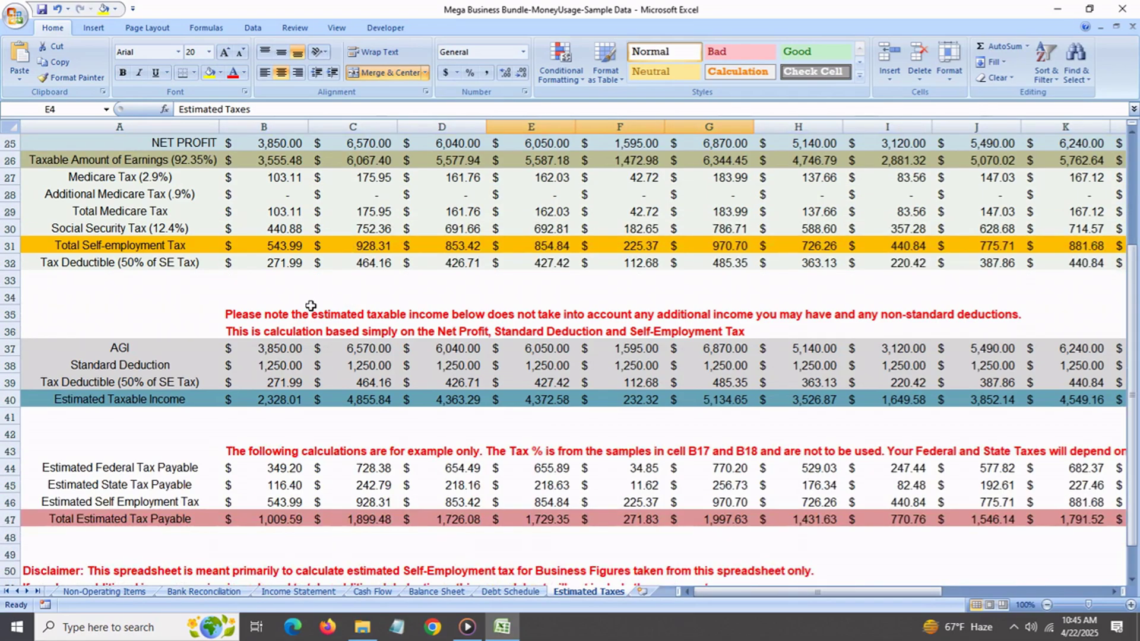
Inspect January's self-employment, federal and state tax formulas, and view the quarterly calculations beyond the monthly columns.
{"action": "left_click", "coordinate": [276, 247]}
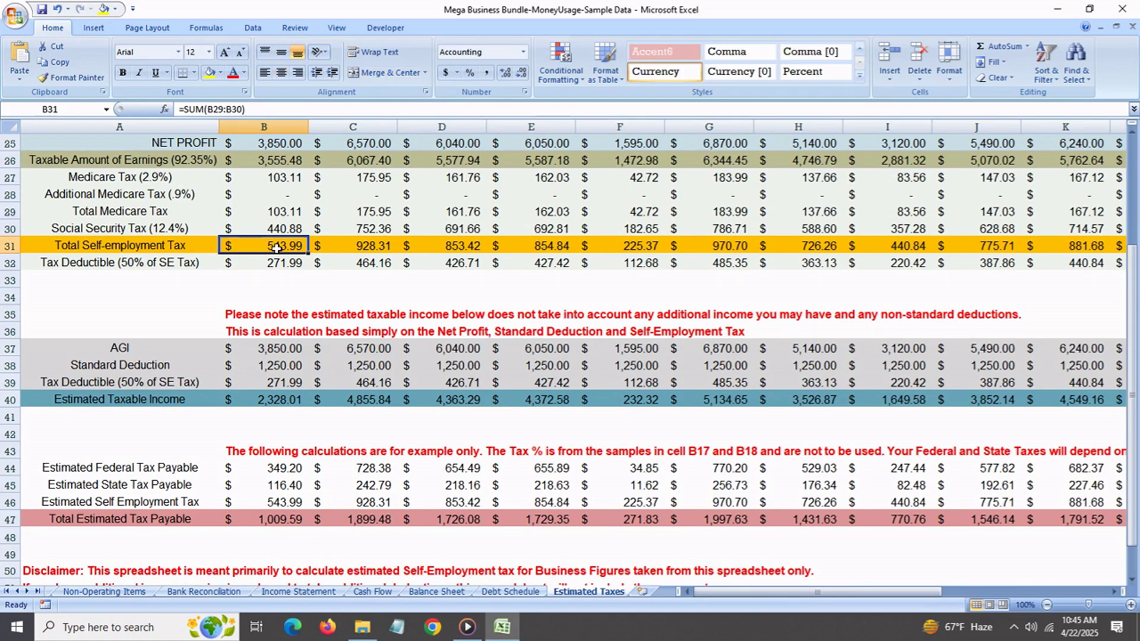
{"action": "left_click", "coordinate": [264, 473]}
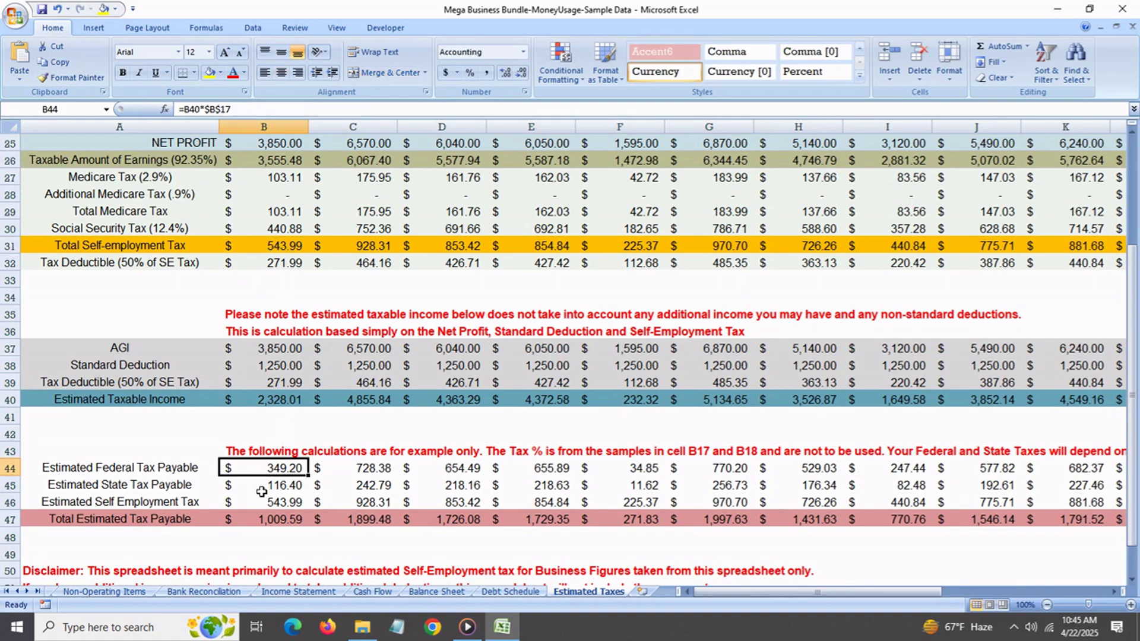
{"action": "left_click", "coordinate": [261, 491]}
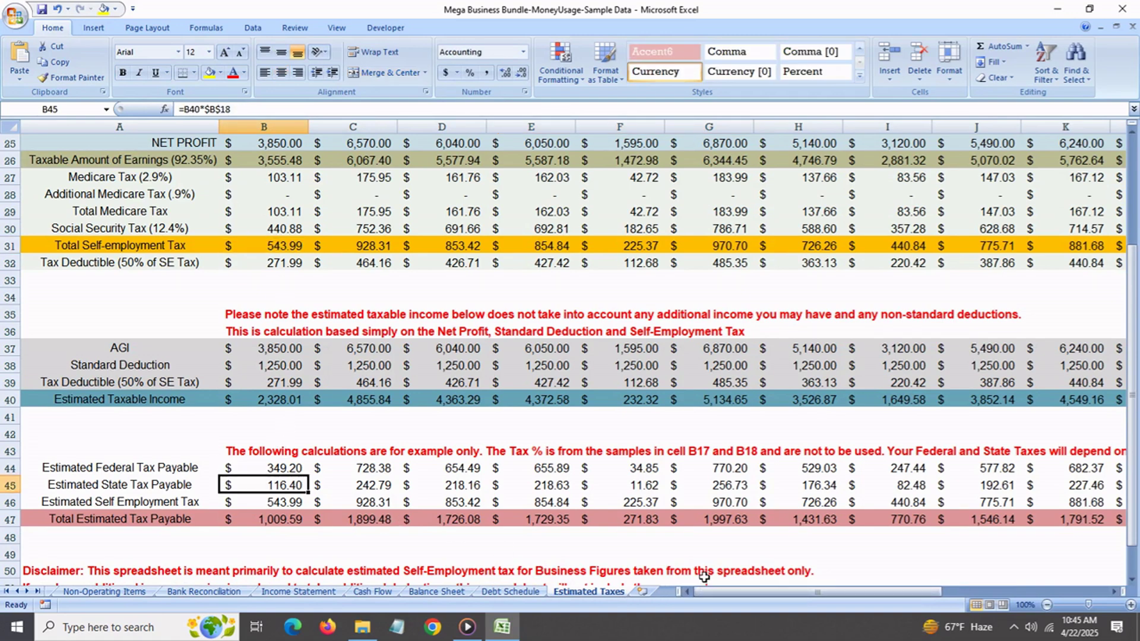
{"action": "scroll", "coordinate": [704, 580], "scroll_direction": "up", "scroll_amount": 3}
{"action": "left_click_drag", "start_coordinate": [771, 591], "coordinate": [1136, 574]}
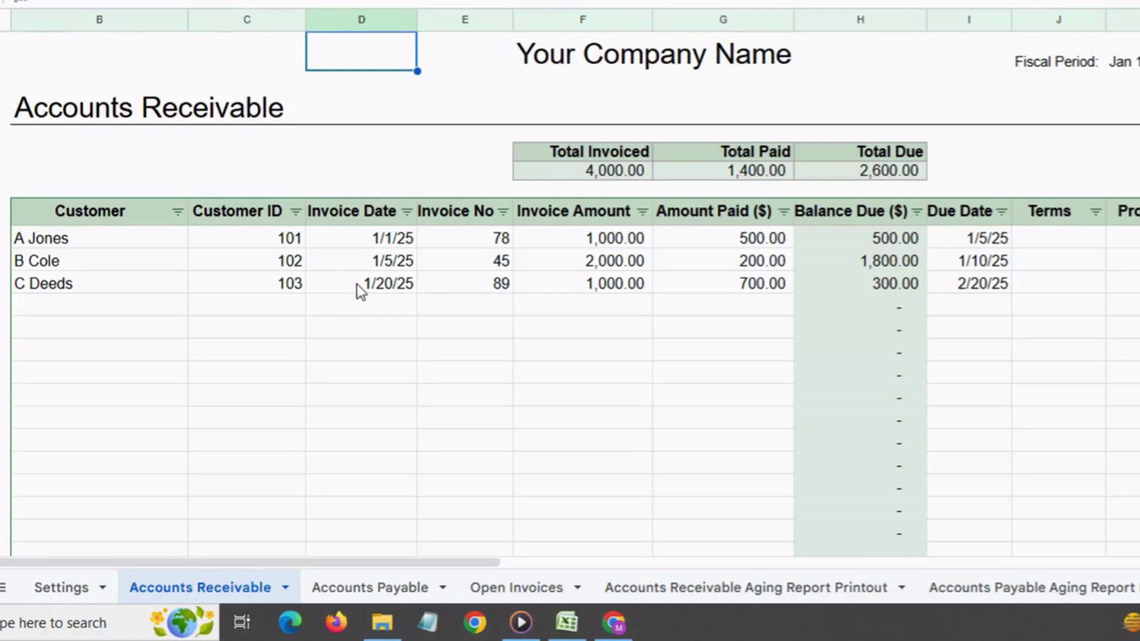
Examine the third customer's invoice details on Accounts Receivable, from customer to due date, and its outstanding amounts by age.
{"action": "left_click", "coordinate": [76, 284]}
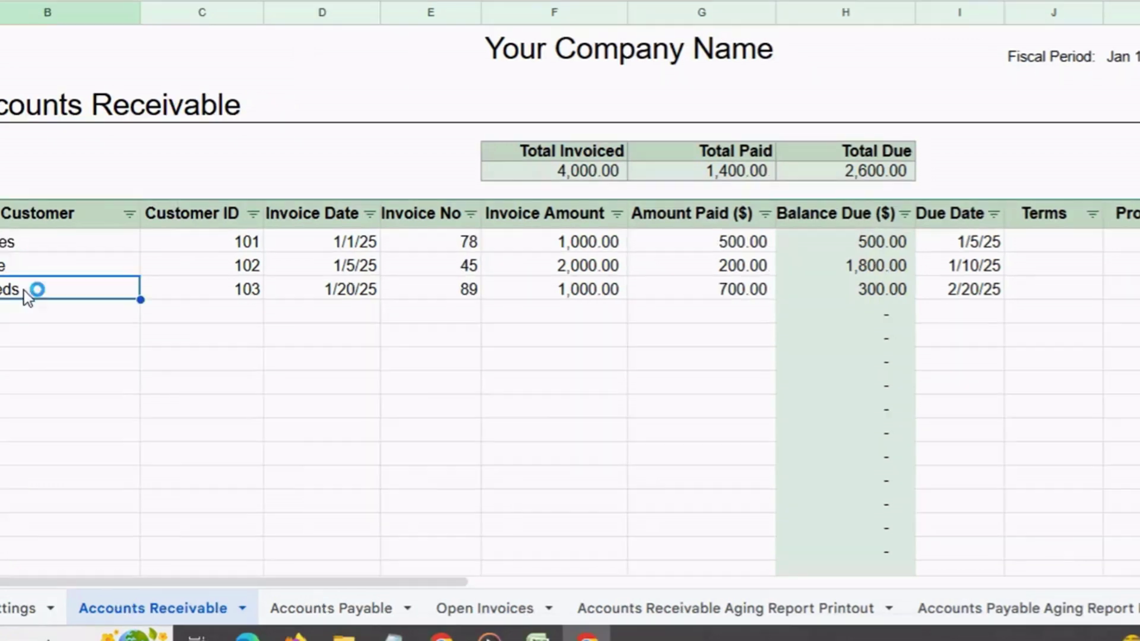
{"action": "left_click", "coordinate": [225, 293]}
{"action": "left_click", "coordinate": [354, 299]}
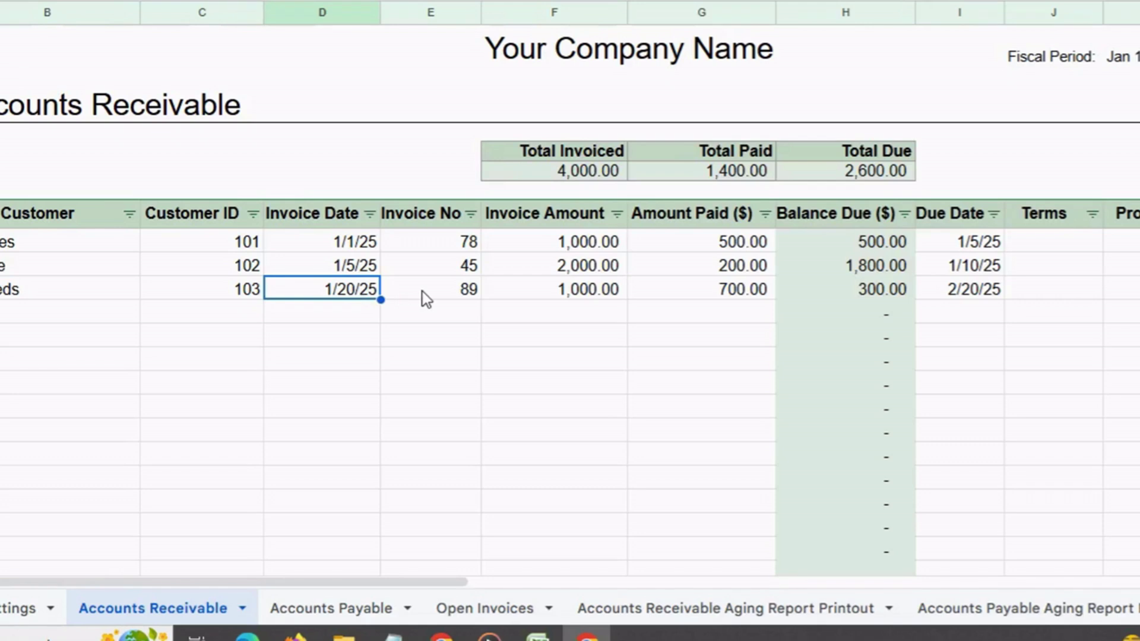
{"action": "left_click", "coordinate": [465, 297]}
{"action": "left_click", "coordinate": [561, 297]}
{"action": "left_click", "coordinate": [669, 300]}
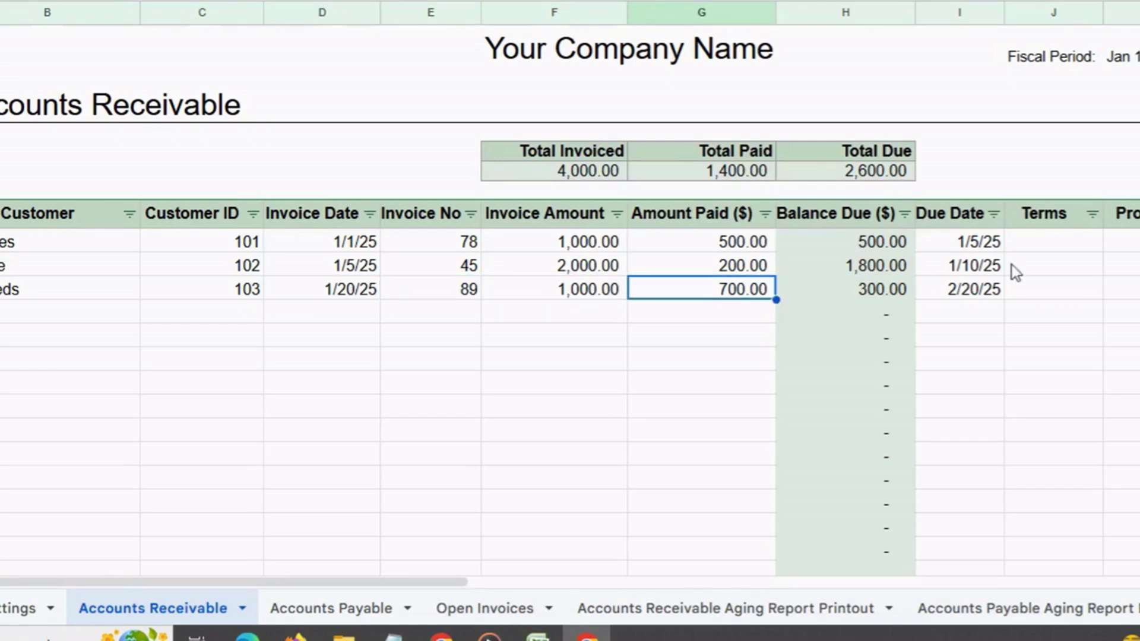
{"action": "left_click", "coordinate": [950, 291]}
{"action": "left_click_drag", "start_coordinate": [400, 583], "coordinate": [960, 568]}
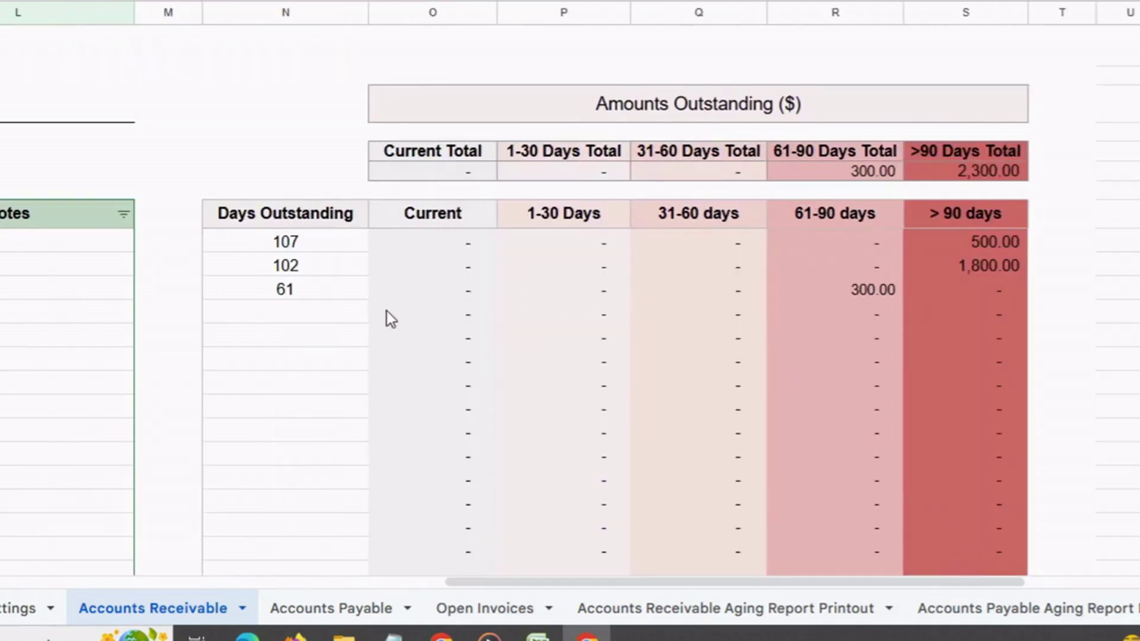
{"action": "left_click", "coordinate": [958, 295]}
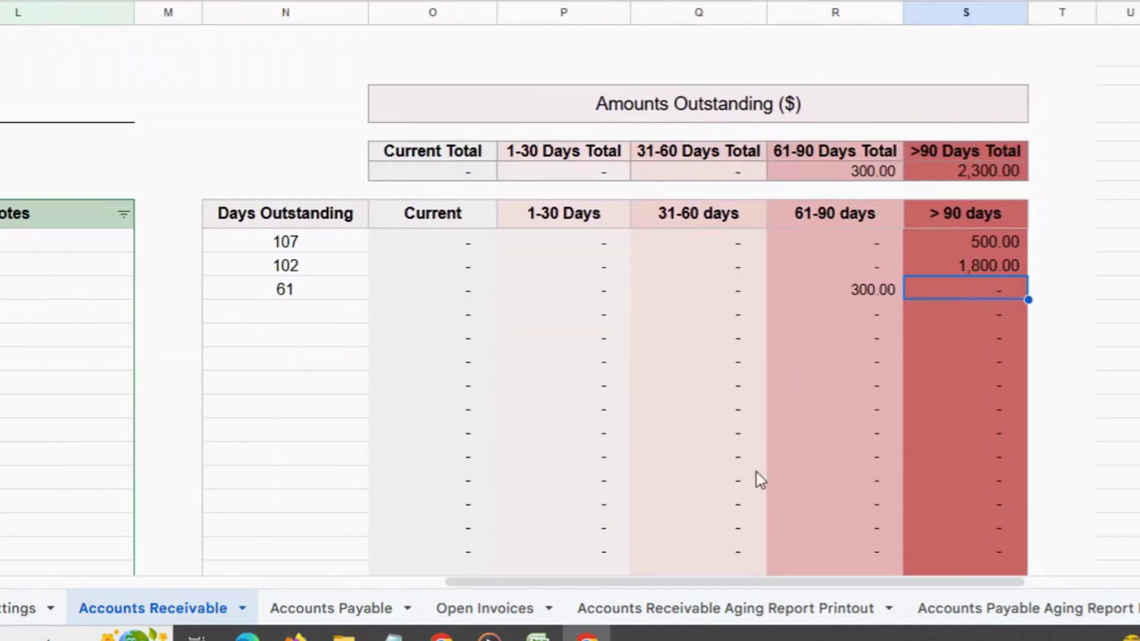
Open the Accounts Payable sheet and examine the first vendor entry's ID, invoice date, invoice number, invoice amount and amount paid.
{"action": "left_click", "coordinate": [331, 608]}
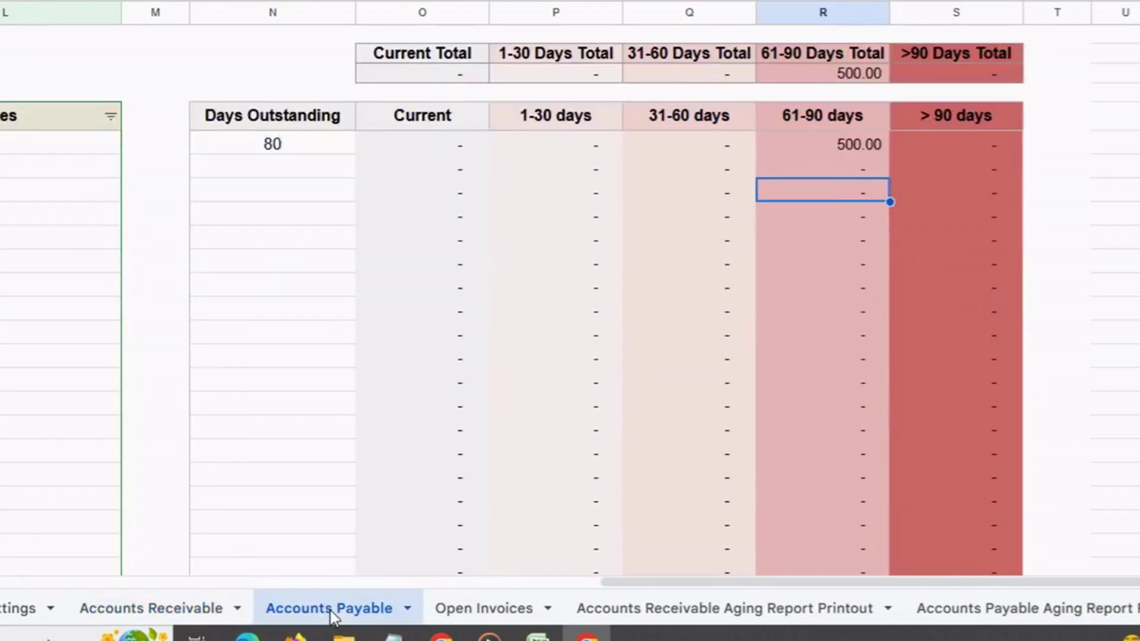
{"action": "left_click_drag", "start_coordinate": [679, 583], "coordinate": [0, 570]}
{"action": "left_click", "coordinate": [40, 143]}
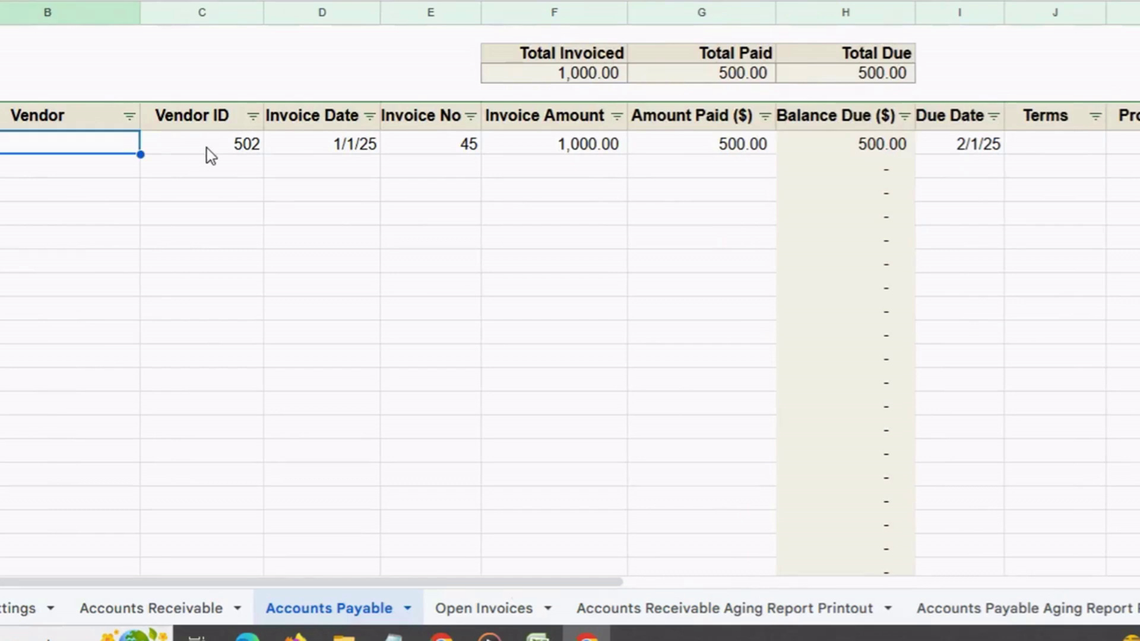
{"action": "left_click", "coordinate": [206, 147]}
{"action": "left_click", "coordinate": [314, 145]}
{"action": "left_click", "coordinate": [440, 148]}
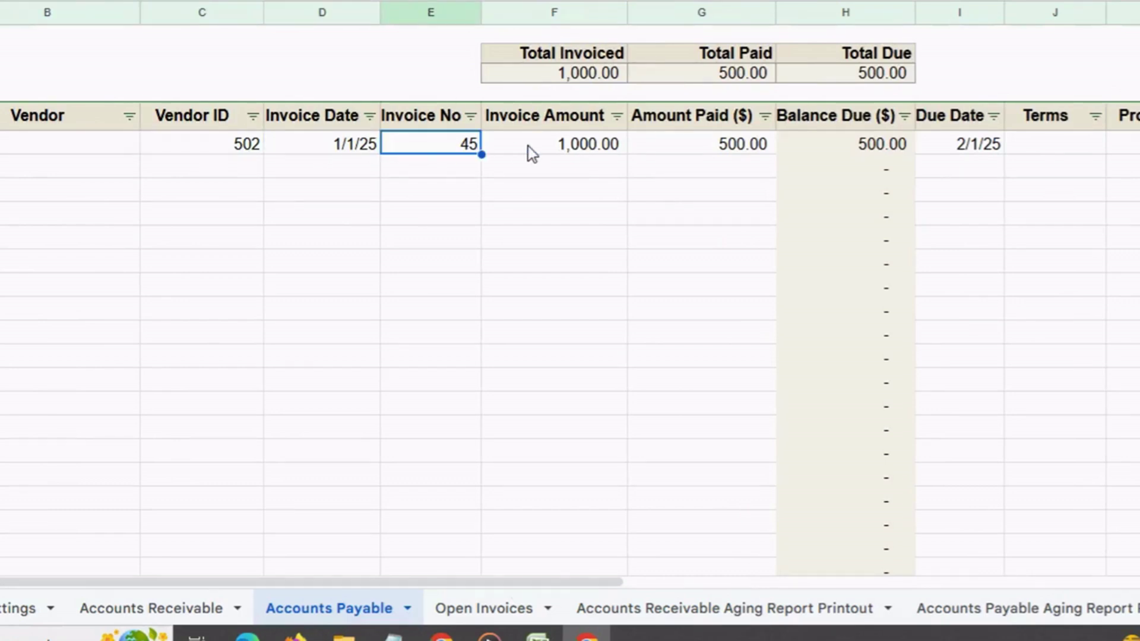
{"action": "left_click", "coordinate": [528, 146]}
{"action": "left_click", "coordinate": [675, 143]}
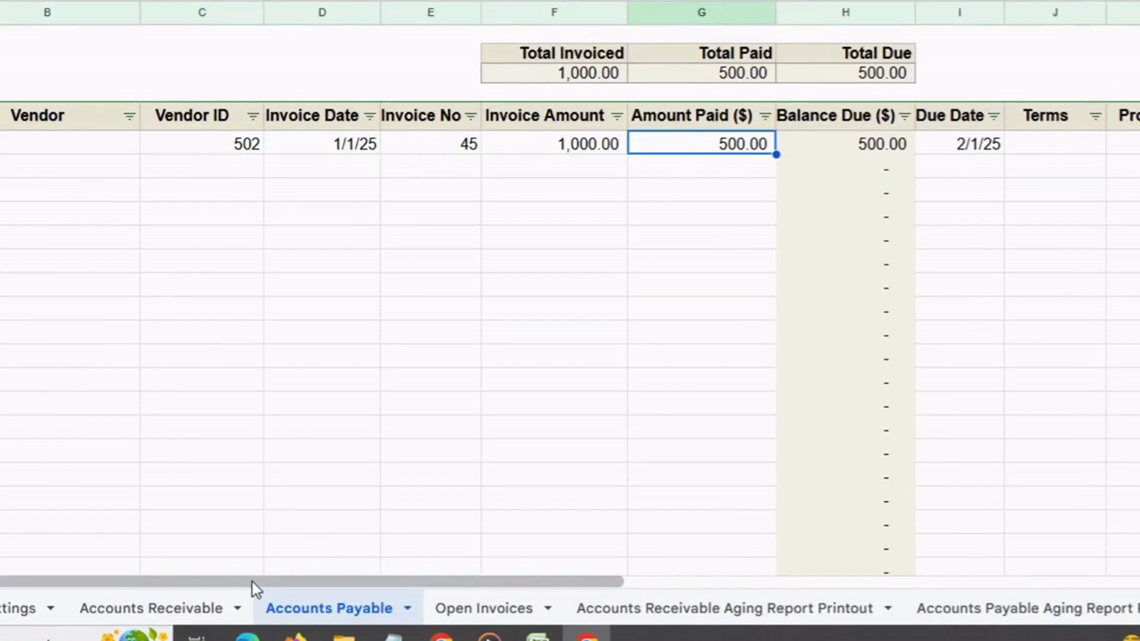
Examine the first payable's outstanding amount across the Current, 1-30, 31-60 and 61-90 days columns.
{"action": "left_click_drag", "start_coordinate": [251, 582], "coordinate": [882, 550]}
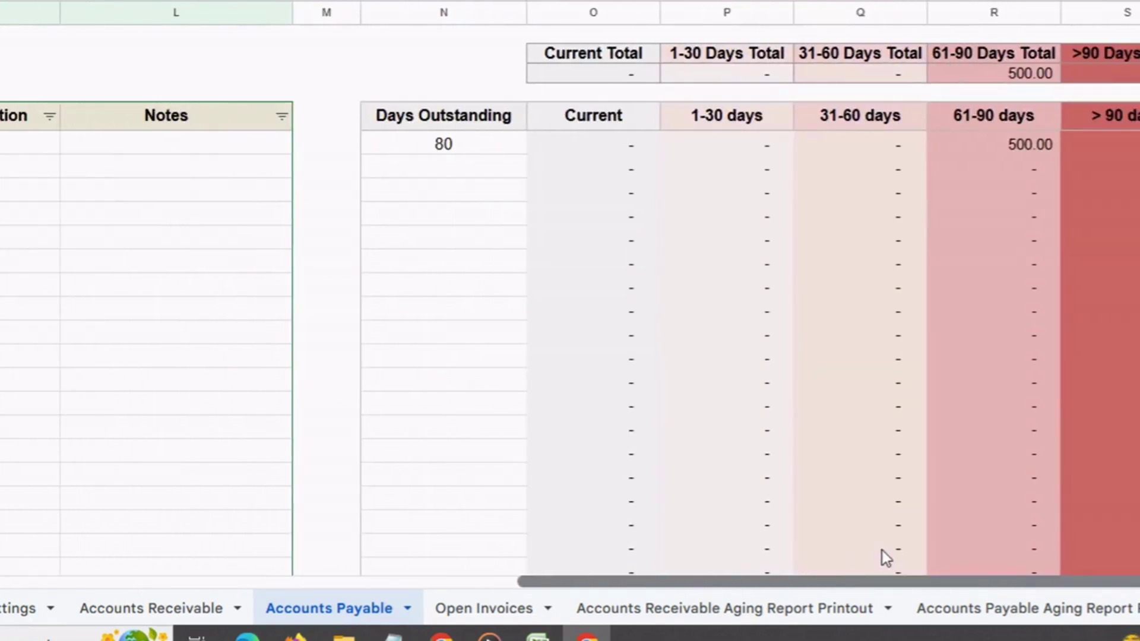
{"action": "scroll", "coordinate": [920, 419], "scroll_direction": "up", "scroll_amount": 2}
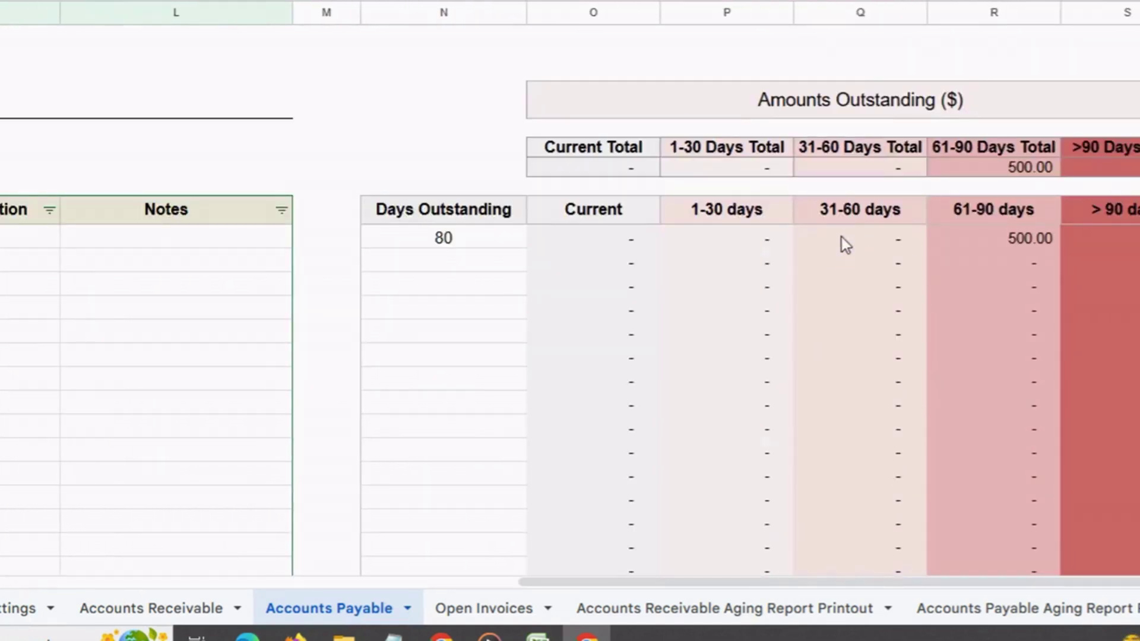
{"action": "left_click", "coordinate": [608, 244]}
{"action": "left_click", "coordinate": [729, 242]}
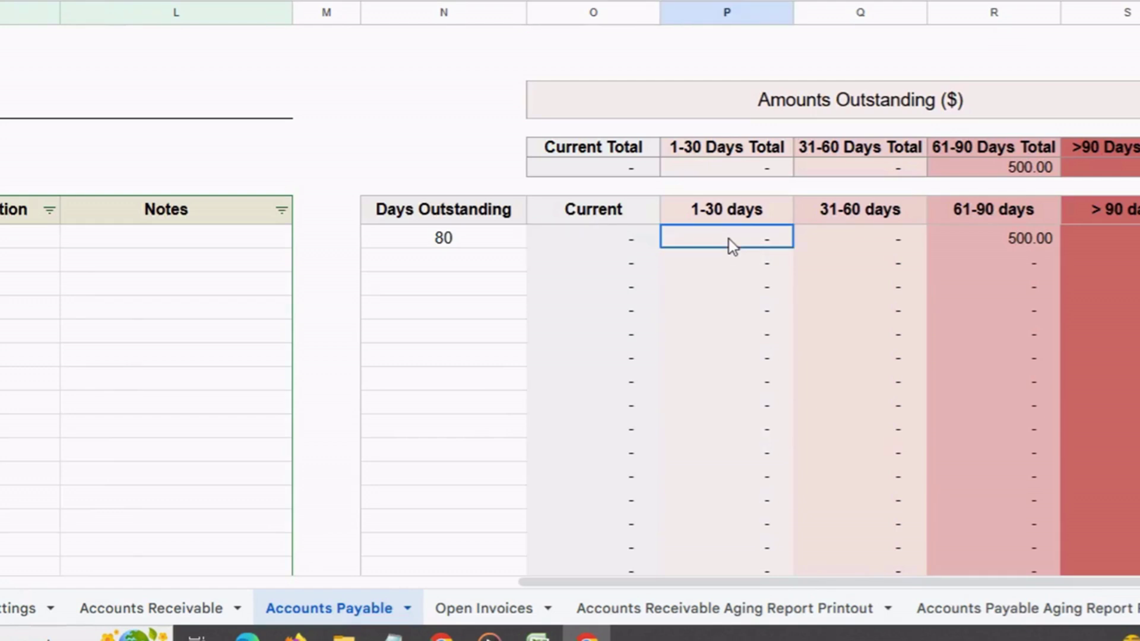
{"action": "left_click", "coordinate": [892, 242]}
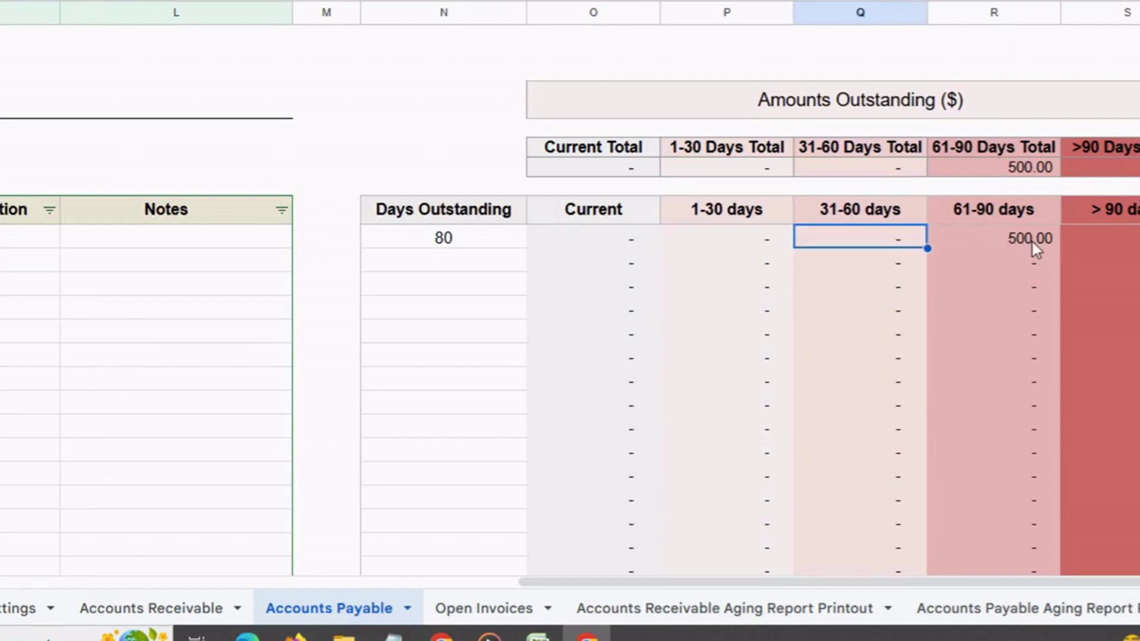
{"action": "left_click", "coordinate": [1030, 242]}
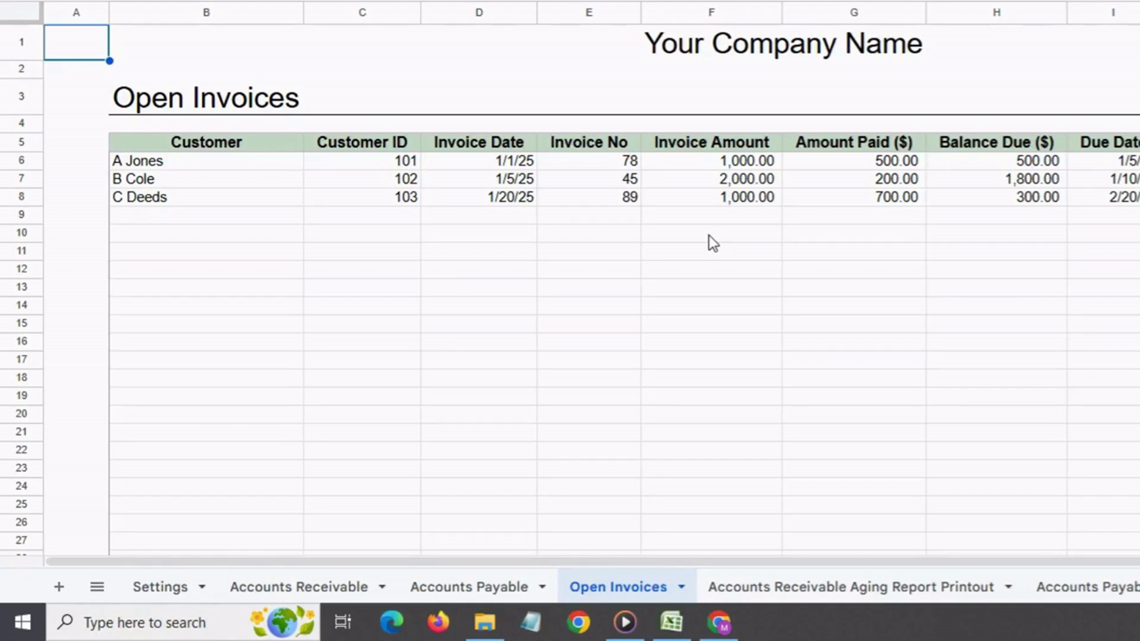
Check the first customer and its amount paid on Open Invoices, along with the due dates of all three invoices.
{"action": "left_click", "coordinate": [276, 161]}
{"action": "left_click", "coordinate": [870, 162]}
{"action": "left_click", "coordinate": [1116, 163]}
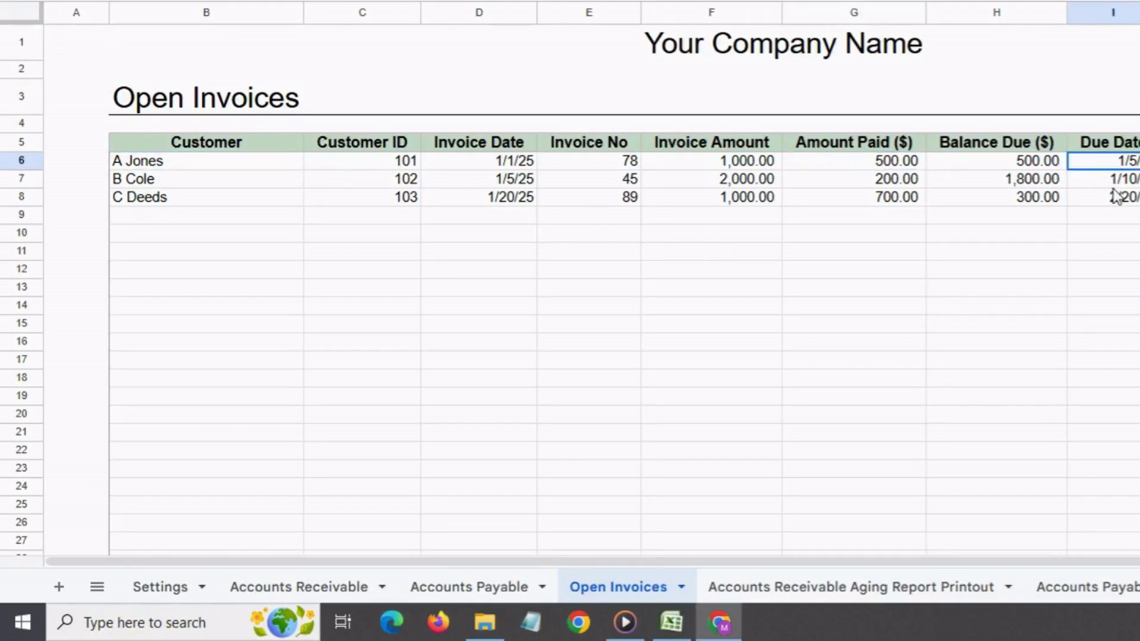
{"action": "left_click", "coordinate": [1119, 181]}
{"action": "left_click", "coordinate": [1125, 199]}
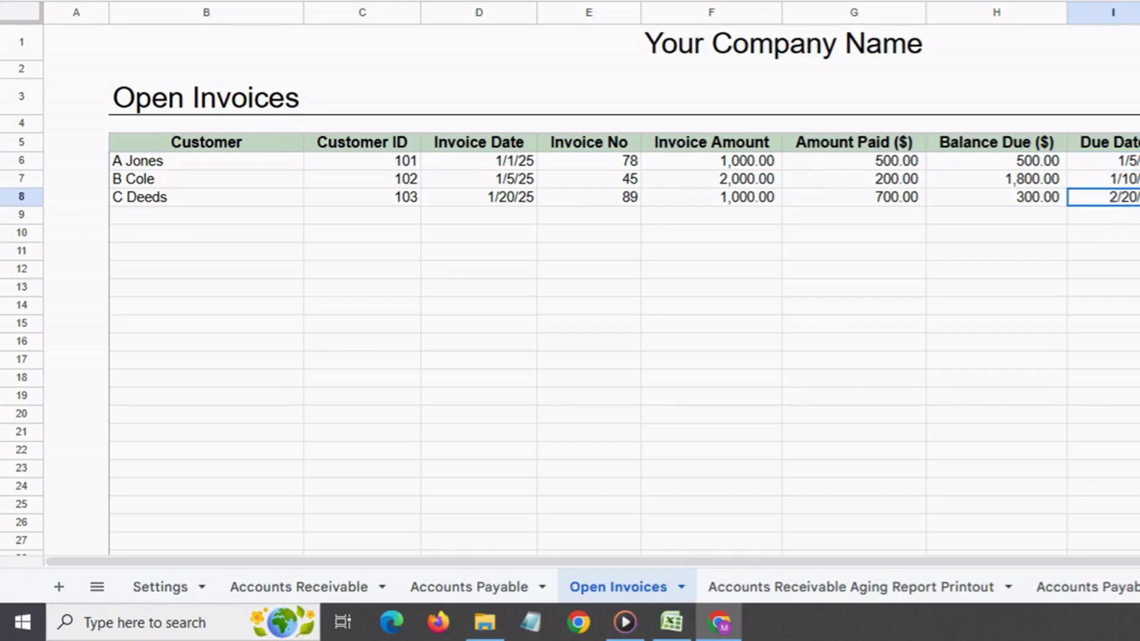
Open the Accounts Receivable Aging Report Printout and check the first customer's amounts and the > 90 days column for all three customers.
{"action": "key", "text": "ctrl+Page_Down"}
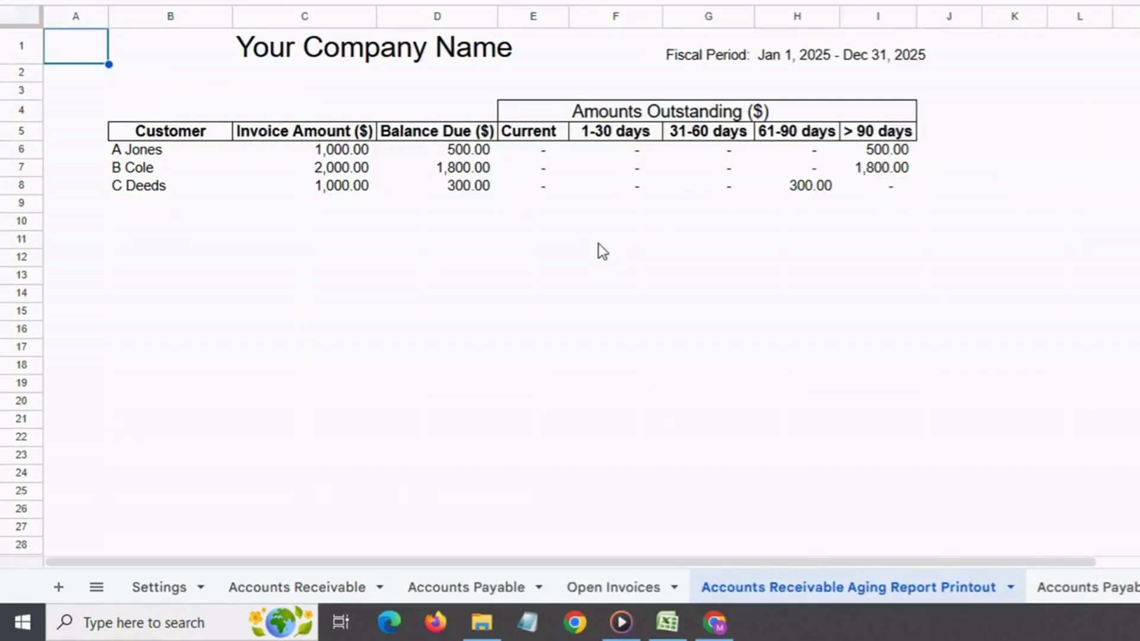
{"action": "left_click", "coordinate": [155, 152]}
{"action": "left_click", "coordinate": [319, 155]}
{"action": "left_click", "coordinate": [464, 152]}
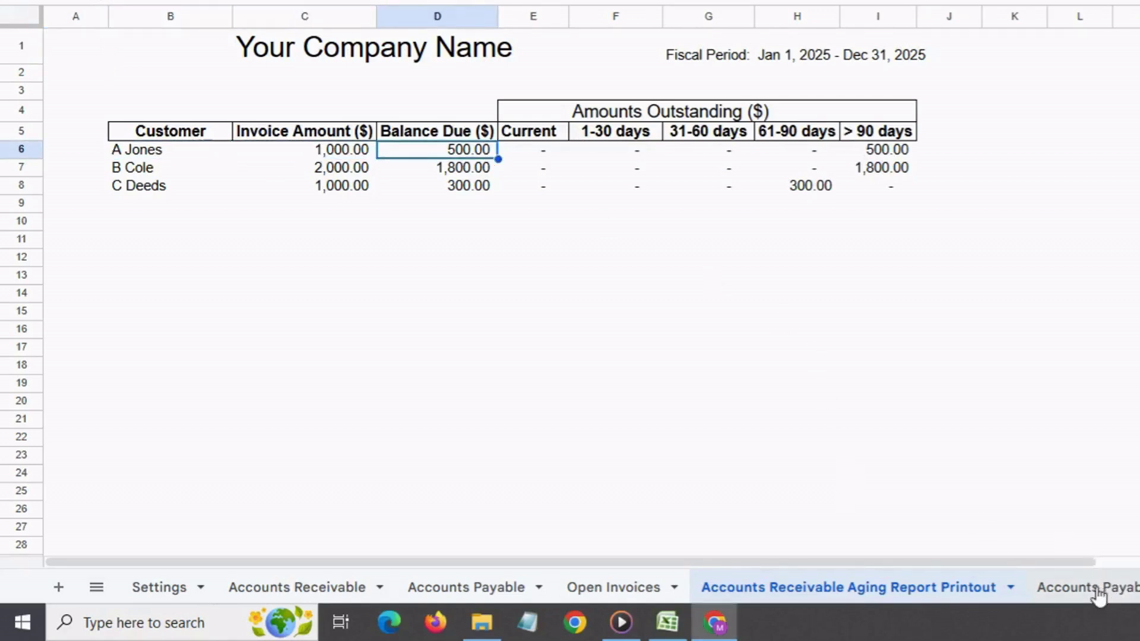
{"action": "left_click", "coordinate": [897, 156]}
{"action": "left_click", "coordinate": [893, 170]}
{"action": "left_click", "coordinate": [881, 190]}
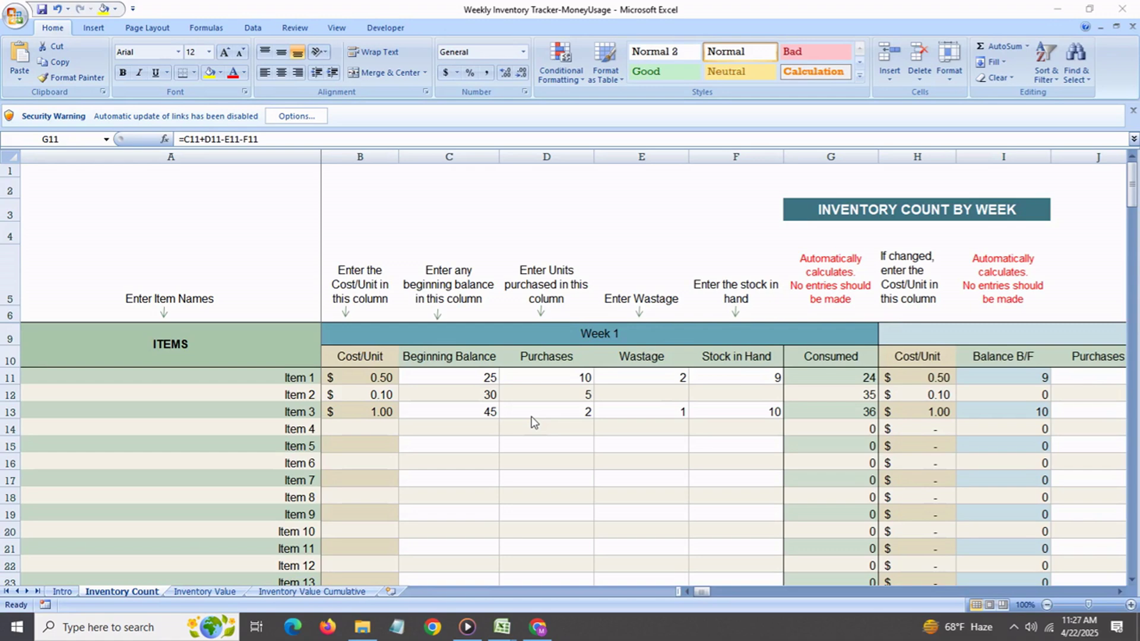
Examine Item 1's Week 1 purchases, wastage, stock in hand and consumed units on the Inventory Count sheet.
{"action": "scroll", "coordinate": [533, 422], "scroll_direction": "down", "scroll_amount": 2}
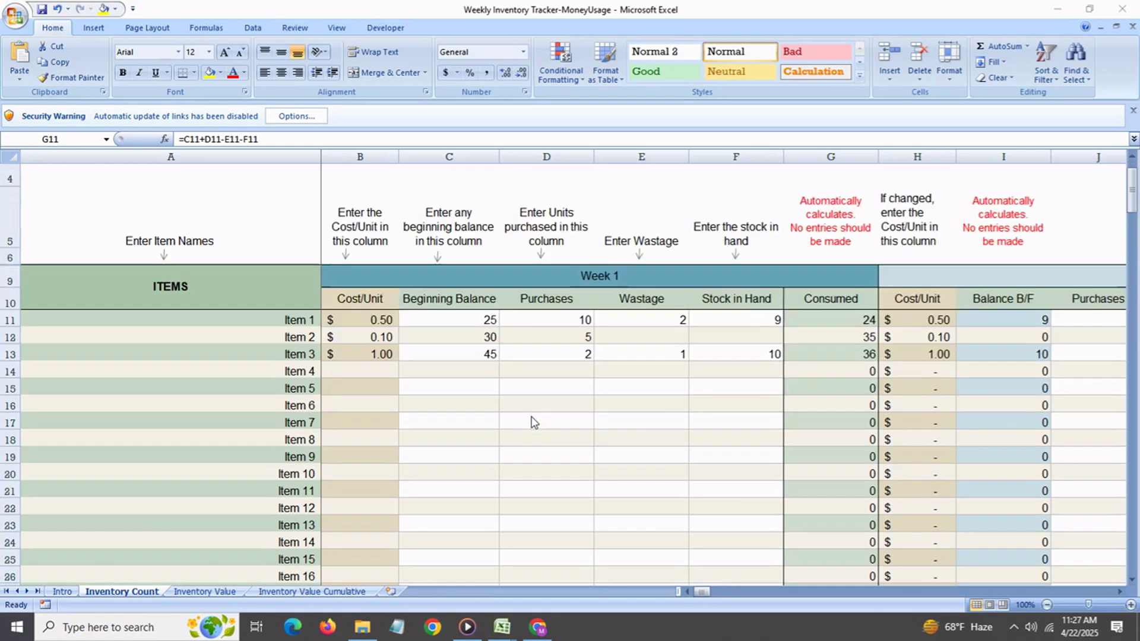
{"action": "scroll", "coordinate": [532, 422], "scroll_direction": "up", "scroll_amount": 2}
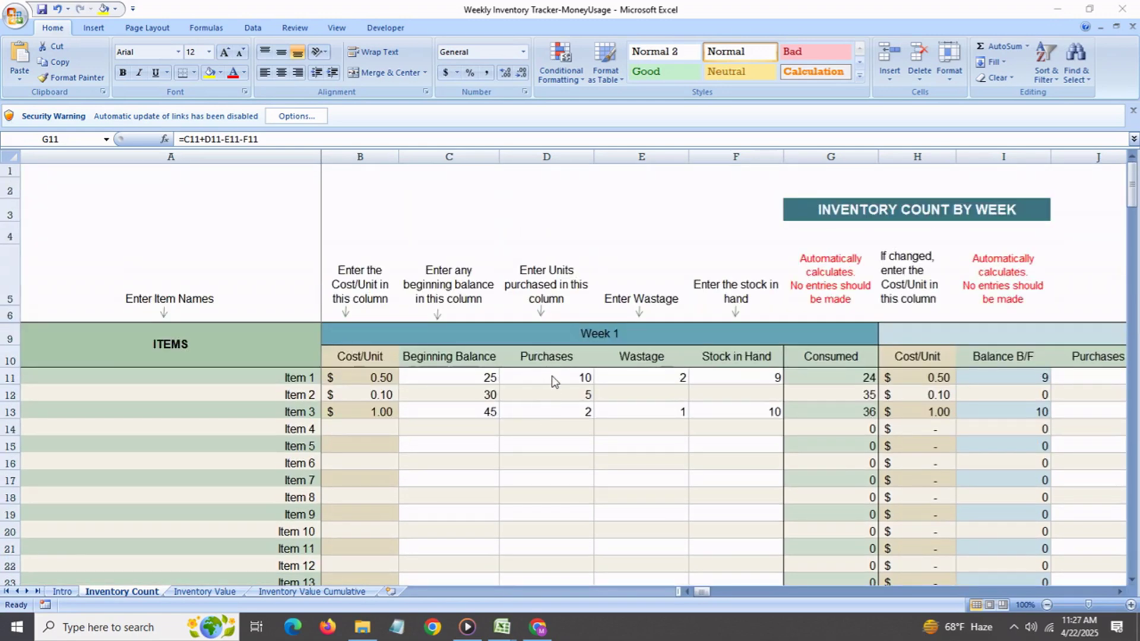
{"action": "left_click", "coordinate": [552, 380]}
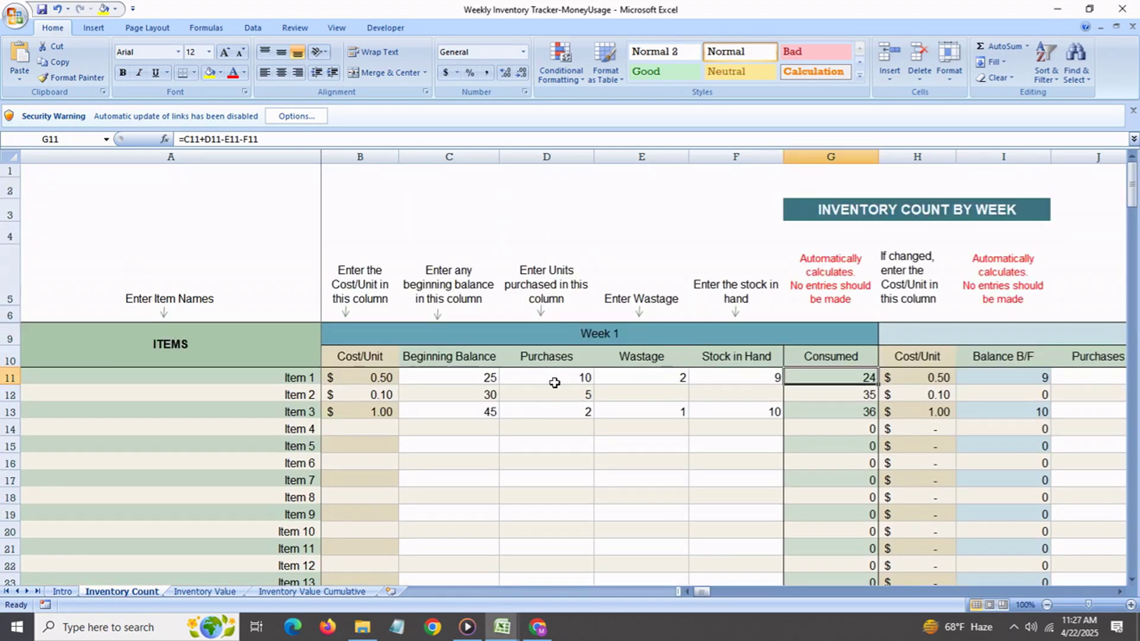
{"action": "left_click", "coordinate": [642, 384]}
{"action": "left_click", "coordinate": [754, 385]}
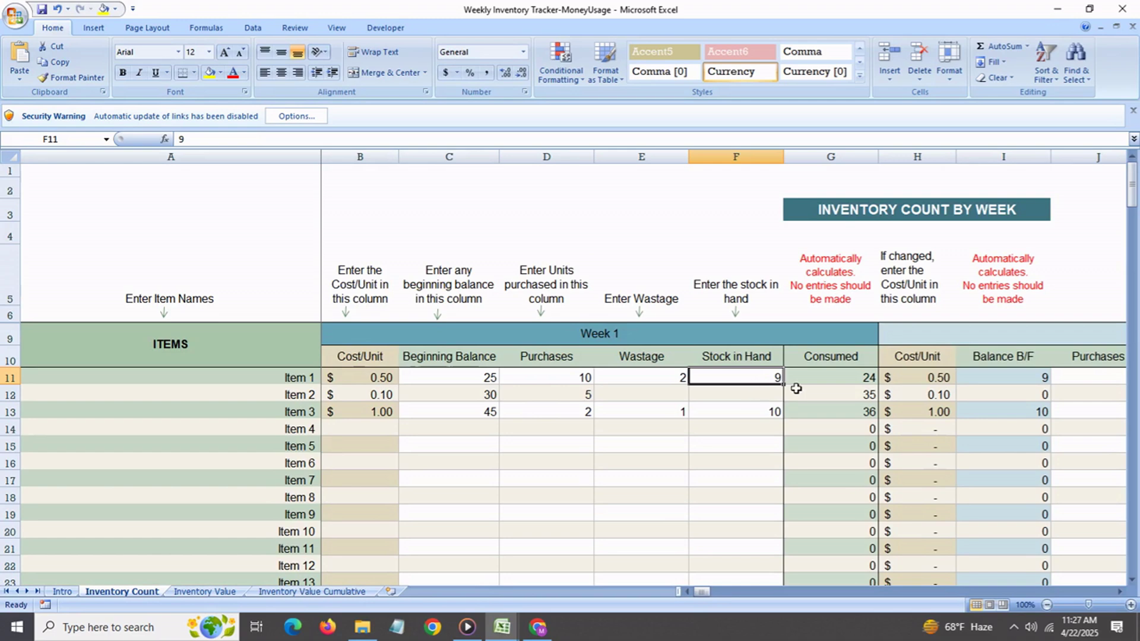
{"action": "left_click", "coordinate": [837, 382]}
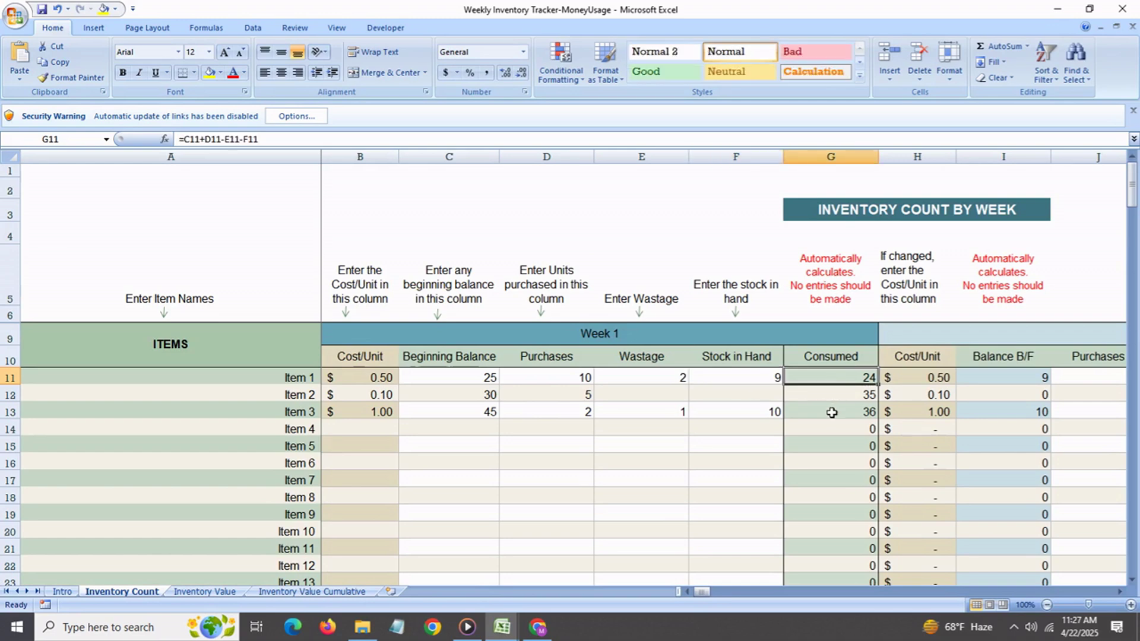
Open the Inventory Value sheet and check the YTD and weekly totals rows plus total consumed, purchased and wastage.
{"action": "key", "text": "ctrl+Page_Down"}
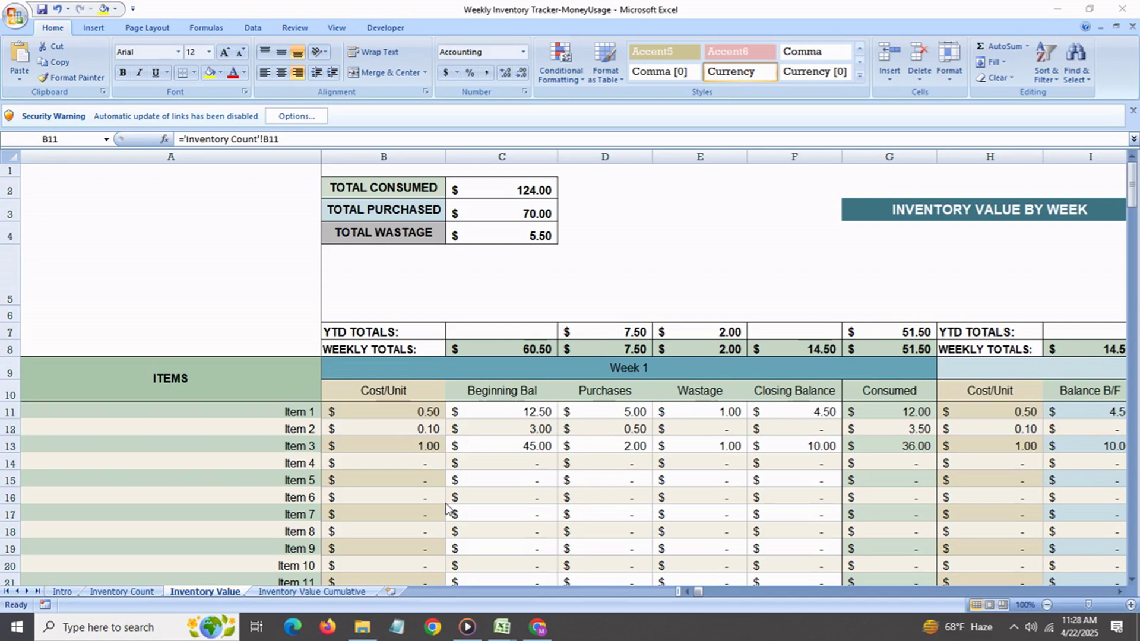
{"action": "left_click", "coordinate": [380, 335]}
{"action": "left_click", "coordinate": [374, 350]}
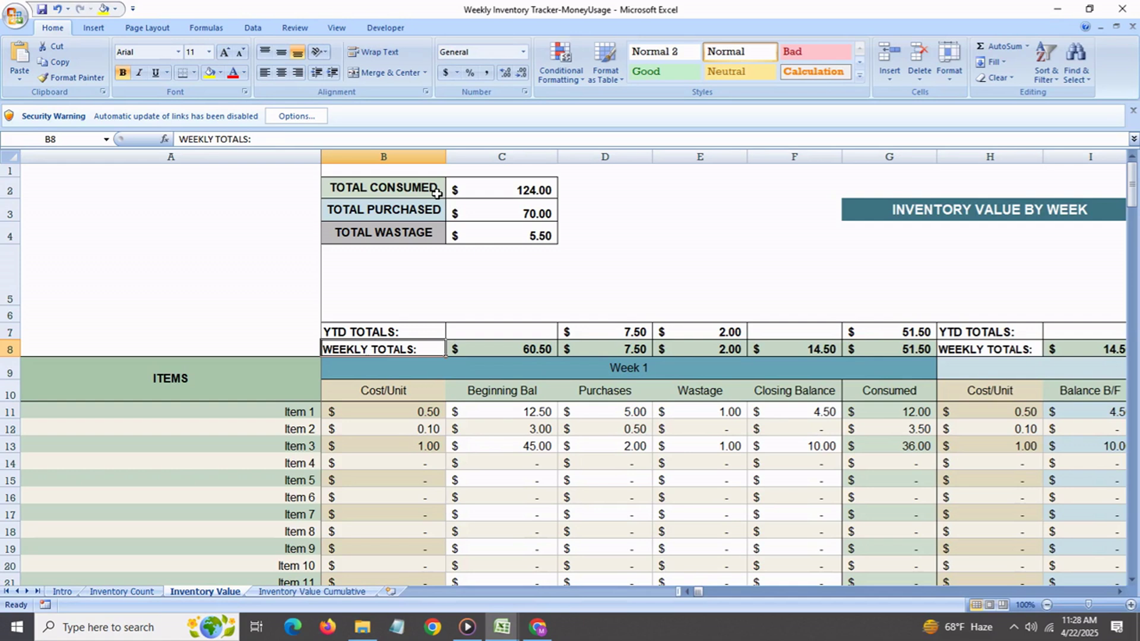
{"action": "left_click", "coordinate": [501, 190]}
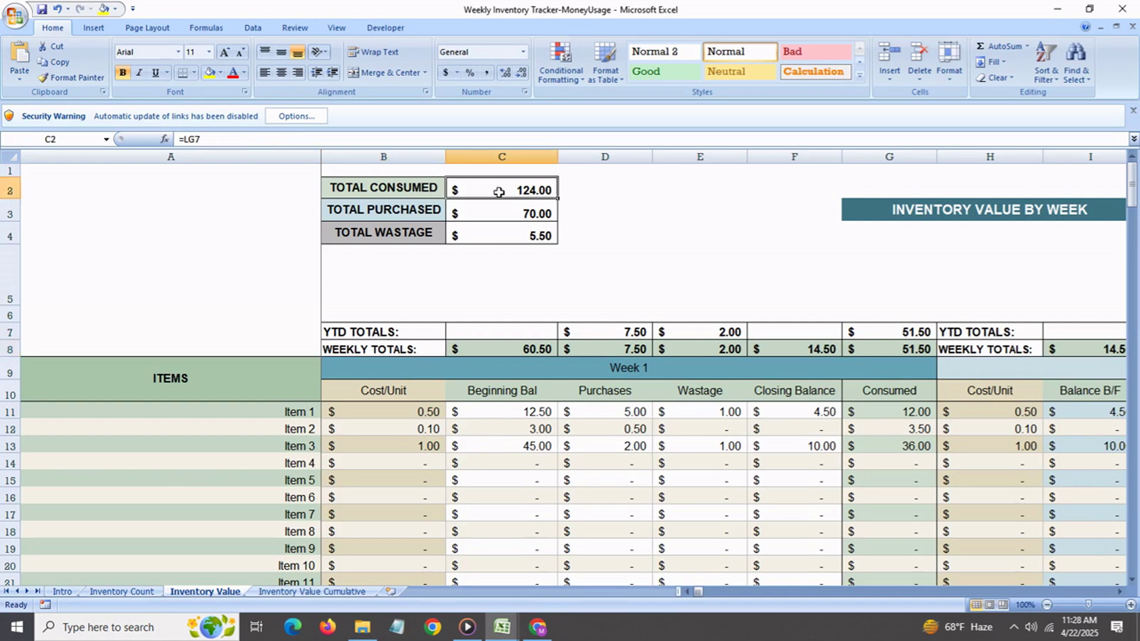
{"action": "left_click", "coordinate": [489, 217]}
{"action": "left_click", "coordinate": [489, 237]}
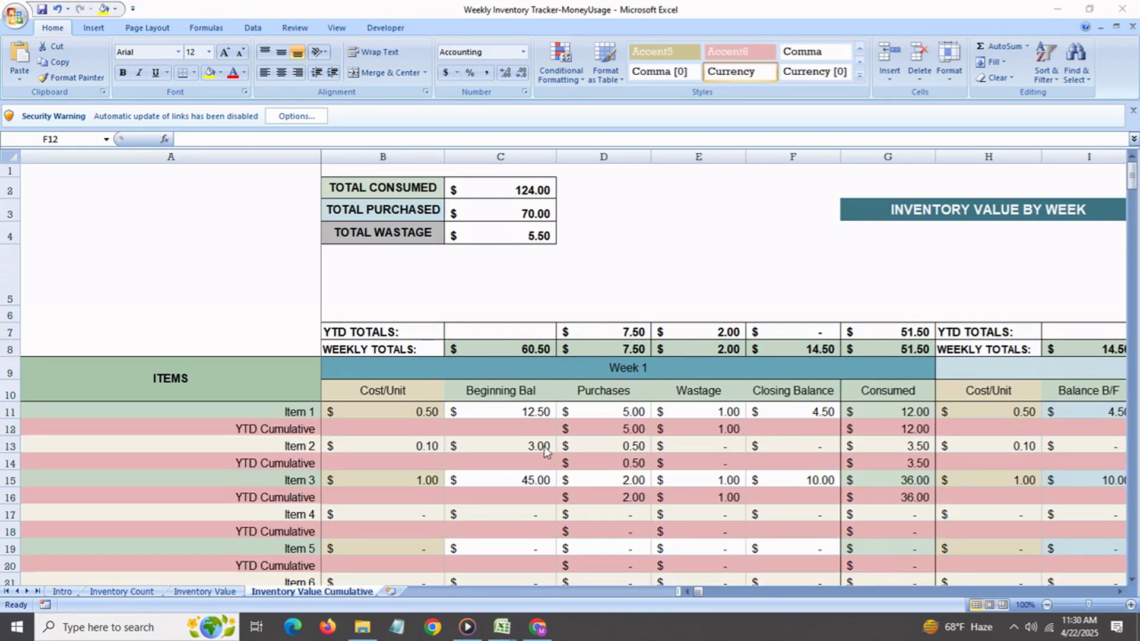
Examine Item 1's Week 1 beginning balance and YTD cumulative purchases, wastage and consumption on Inventory Value Cumulative, along with the following weeks.
{"action": "left_click", "coordinate": [530, 416]}
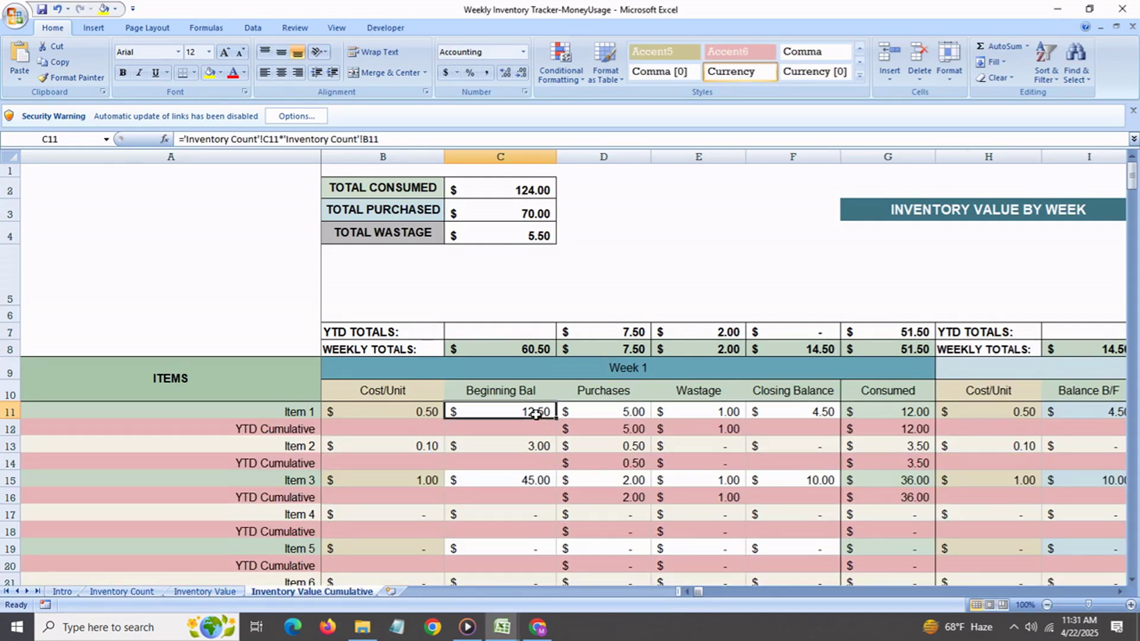
{"action": "left_click", "coordinate": [609, 429]}
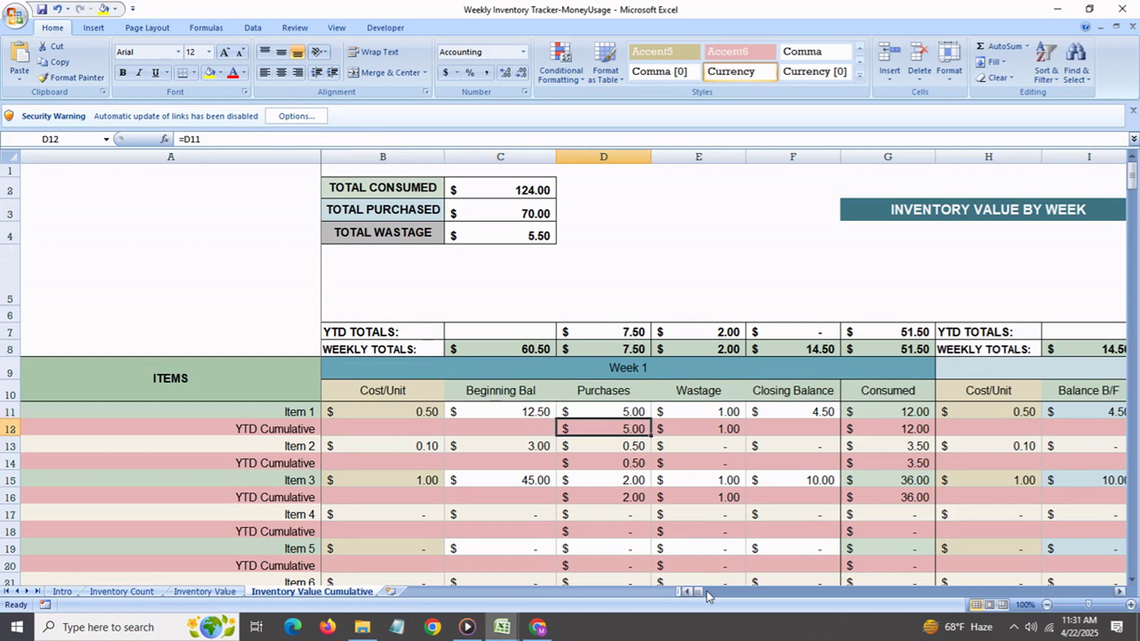
{"action": "left_click_drag", "start_coordinate": [700, 595], "coordinate": [705, 596]}
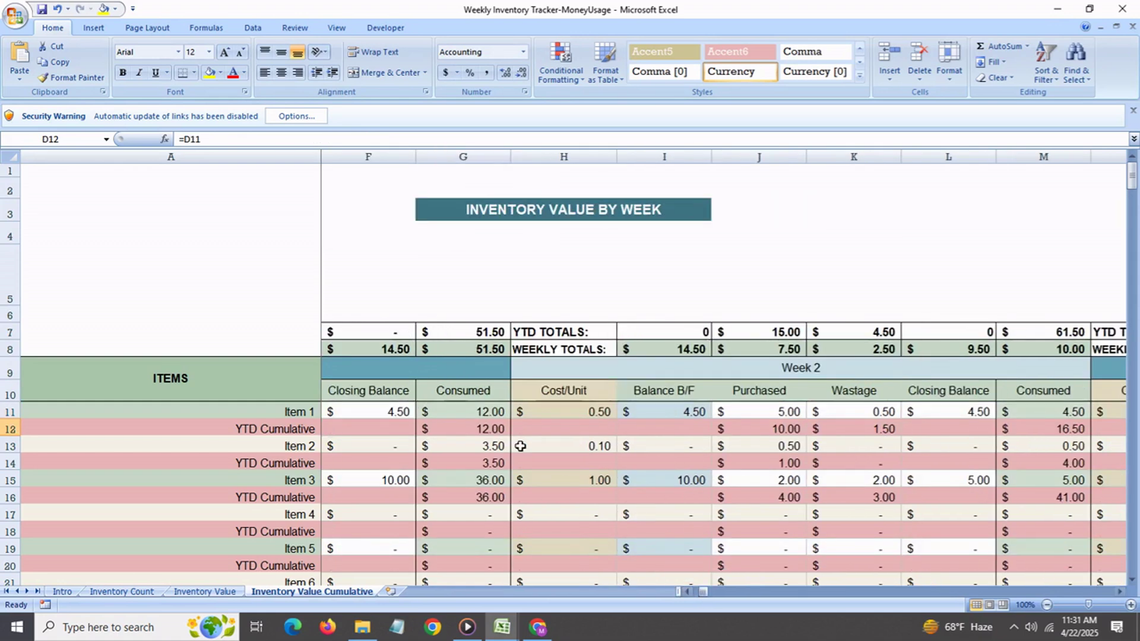
{"action": "left_click", "coordinate": [688, 592]}
{"action": "left_click", "coordinate": [687, 592]}
{"action": "left_click", "coordinate": [463, 431]}
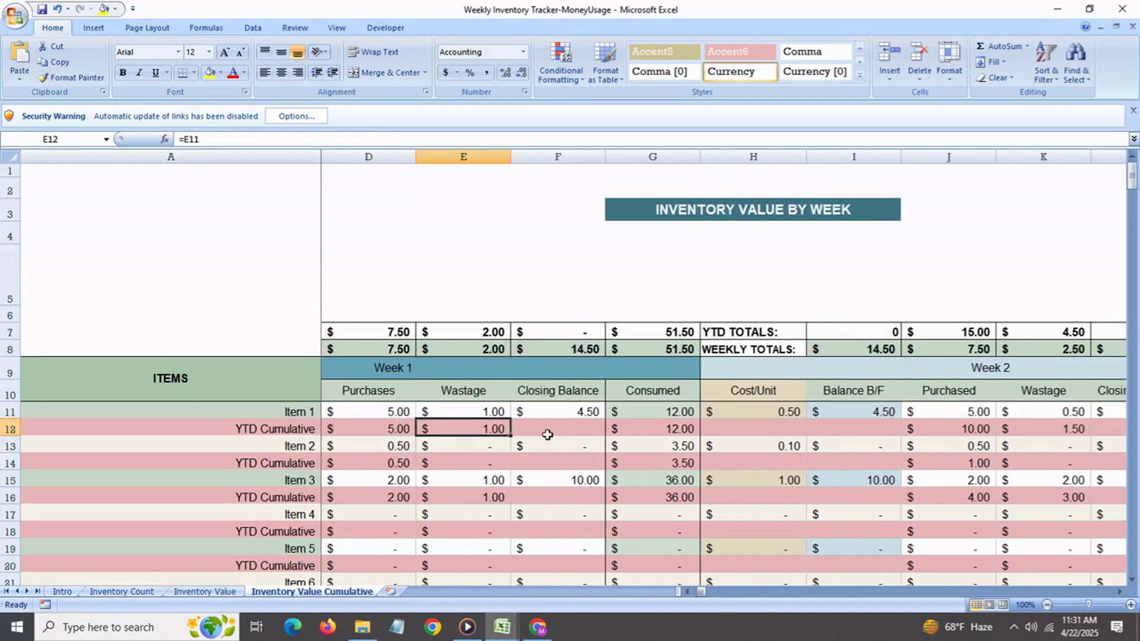
{"action": "left_click", "coordinate": [648, 429]}
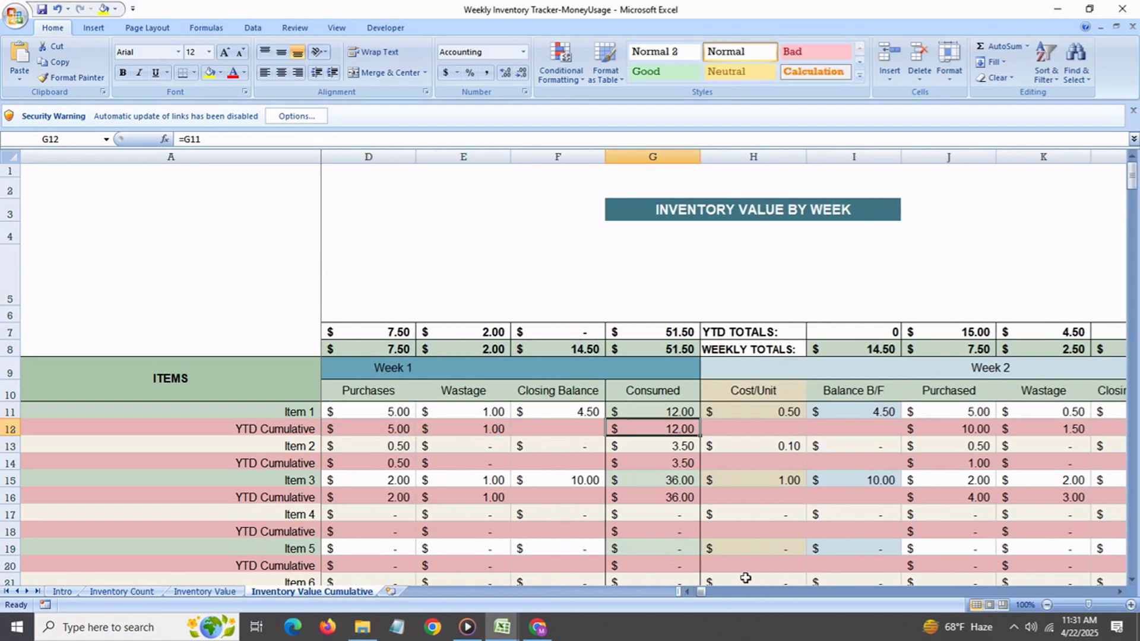
{"action": "left_click_drag", "start_coordinate": [704, 595], "coordinate": [711, 594]}
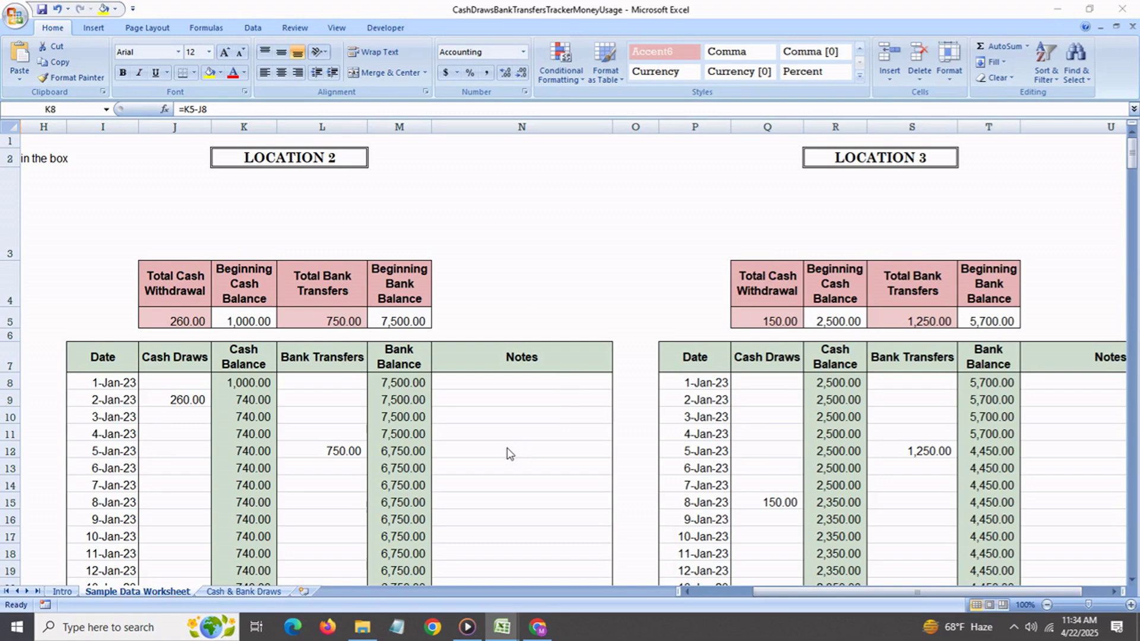
Check Location 2's cash and bank balances for 2-Jan-23 in the cash draws tracker and open the Cash & Bank Draws sheet.
{"action": "left_click", "coordinate": [241, 401]}
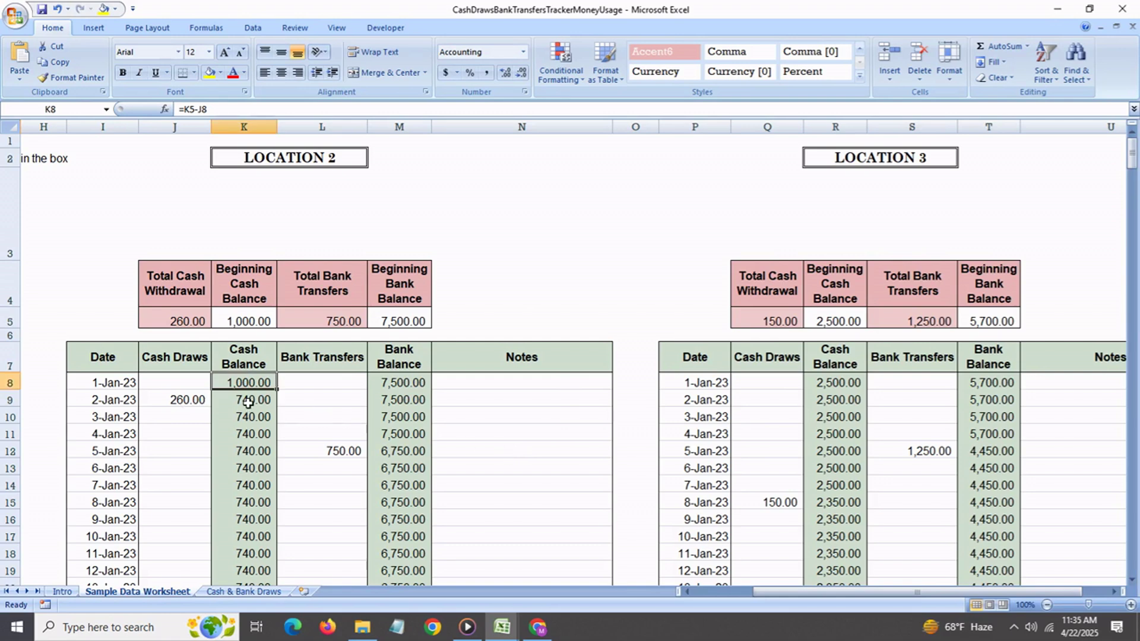
{"action": "left_click", "coordinate": [395, 402]}
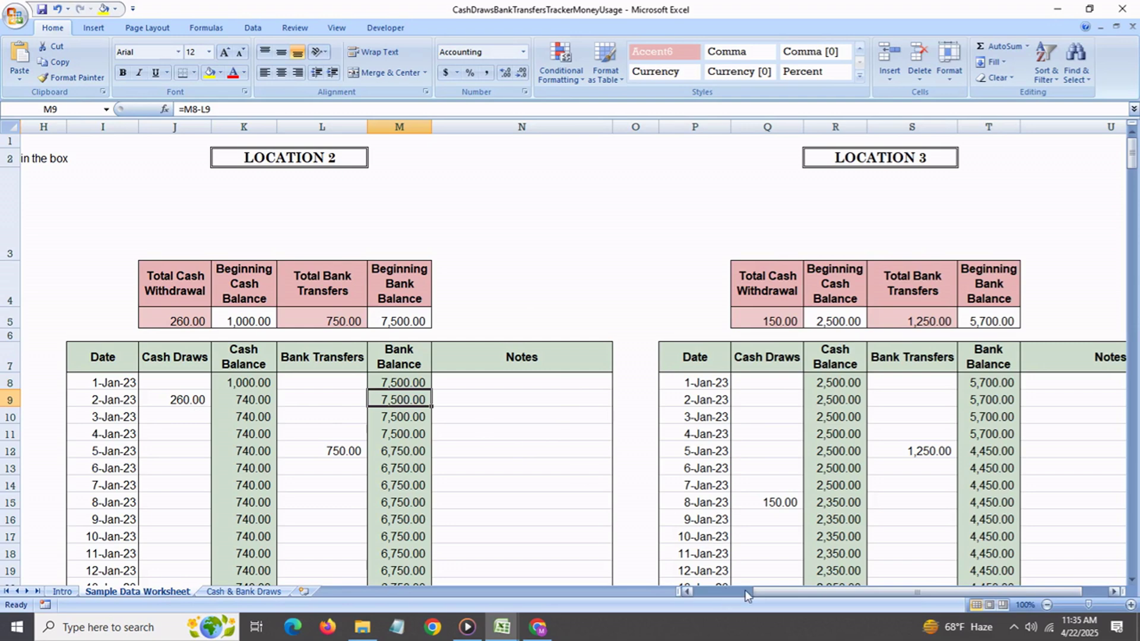
{"action": "mouse_move", "coordinate": [774, 595]}
{"action": "left_mouse_down"}
{"action": "mouse_move", "coordinate": [799, 597]}
{"action": "mouse_move", "coordinate": [743, 592]}
{"action": "left_mouse_up"}
{"action": "left_click", "coordinate": [237, 590]}
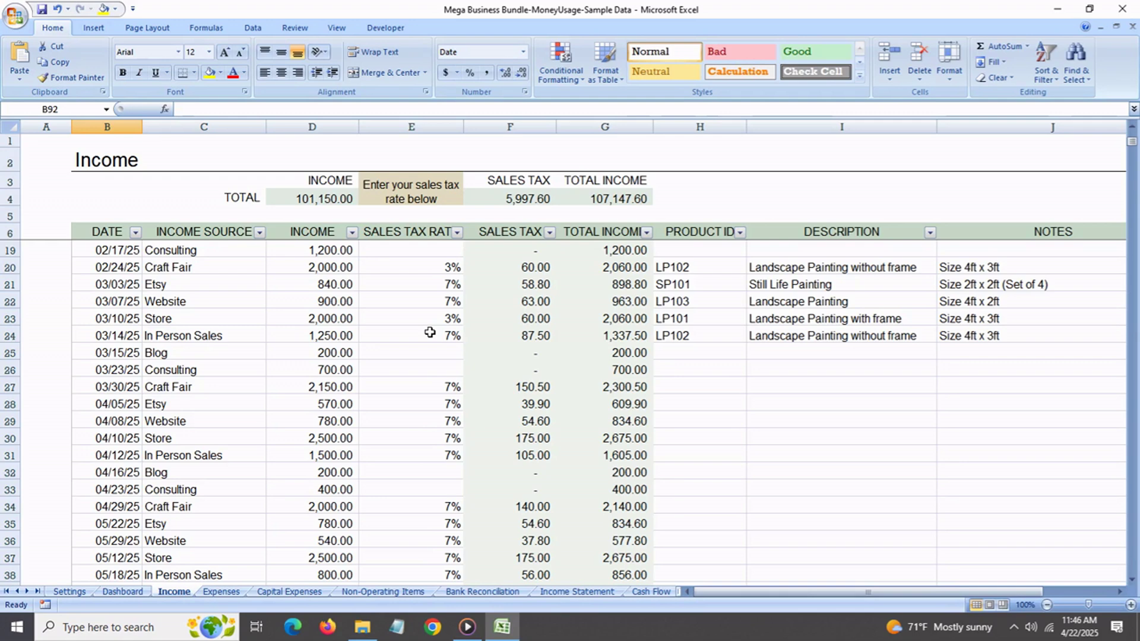
Start a new entry in the first empty row of the Income sheet with date Jan 15 and income source Website.
{"action": "scroll", "coordinate": [430, 332], "scroll_direction": "down", "scroll_amount": 15}
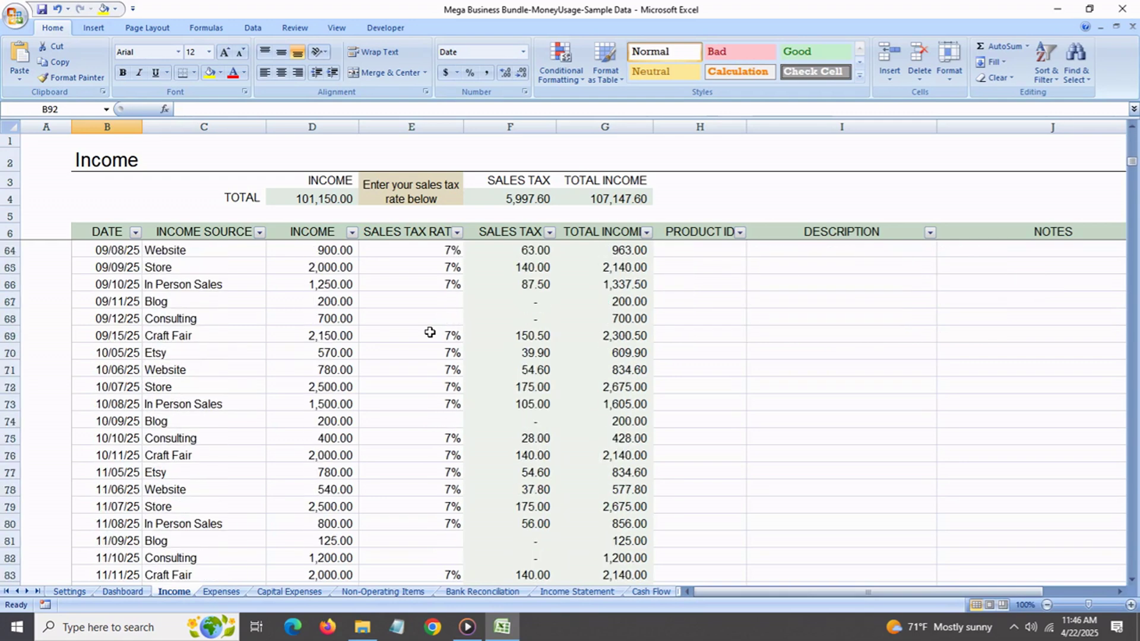
{"action": "scroll", "coordinate": [430, 332], "scroll_direction": "down", "scroll_amount": 7}
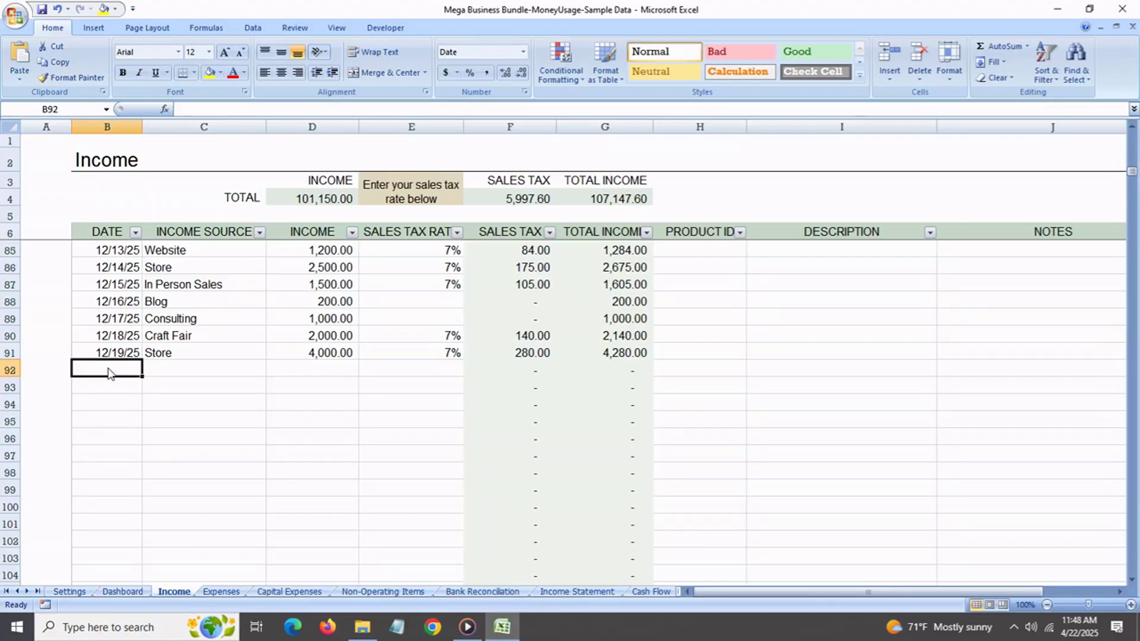
{"action": "type", "text": "Jan 15"}
{"action": "key", "text": "Return"}
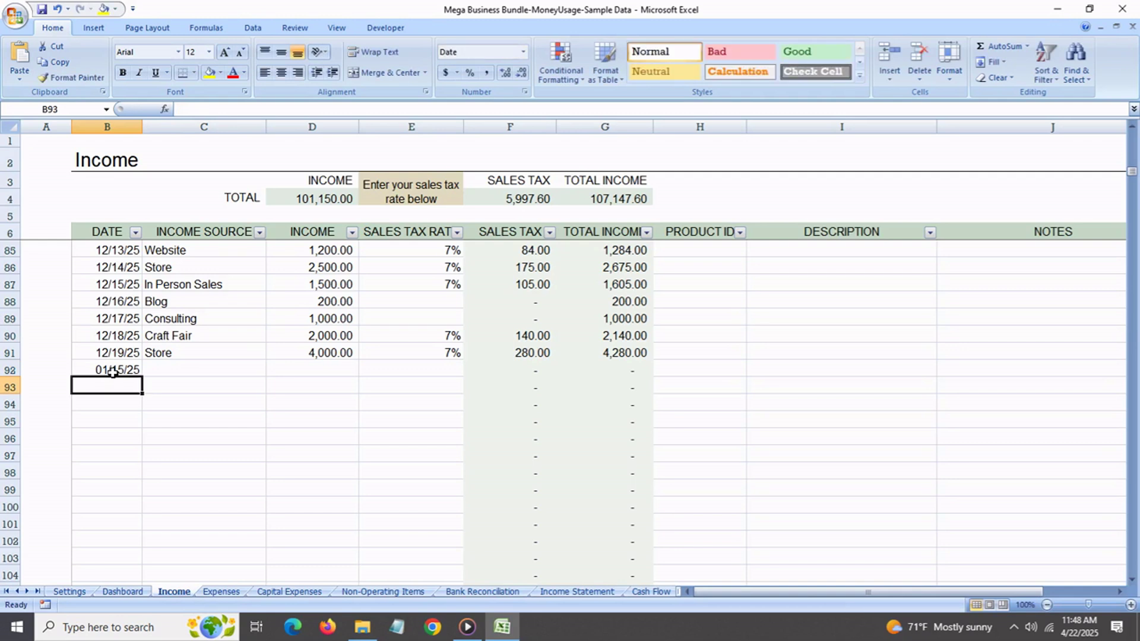
{"action": "left_click", "coordinate": [159, 371]}
{"action": "left_click", "coordinate": [272, 371]}
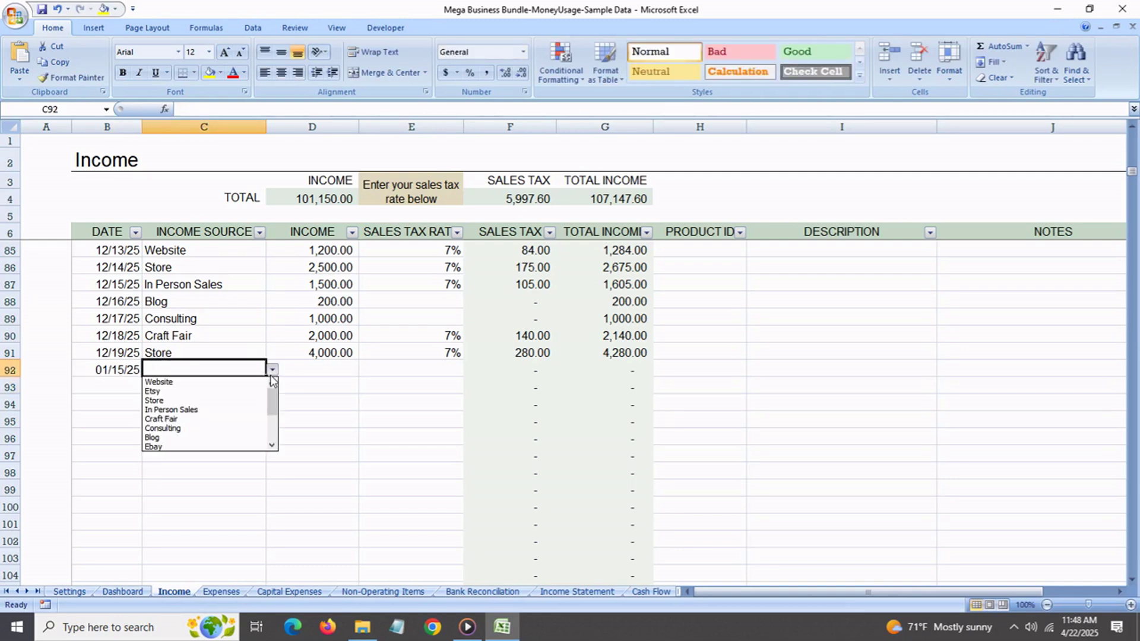
{"action": "left_click", "coordinate": [216, 383]}
Set the new Website entry's income to 5000 and its sales tax rate to 7%.
{"action": "left_click", "coordinate": [317, 372]}
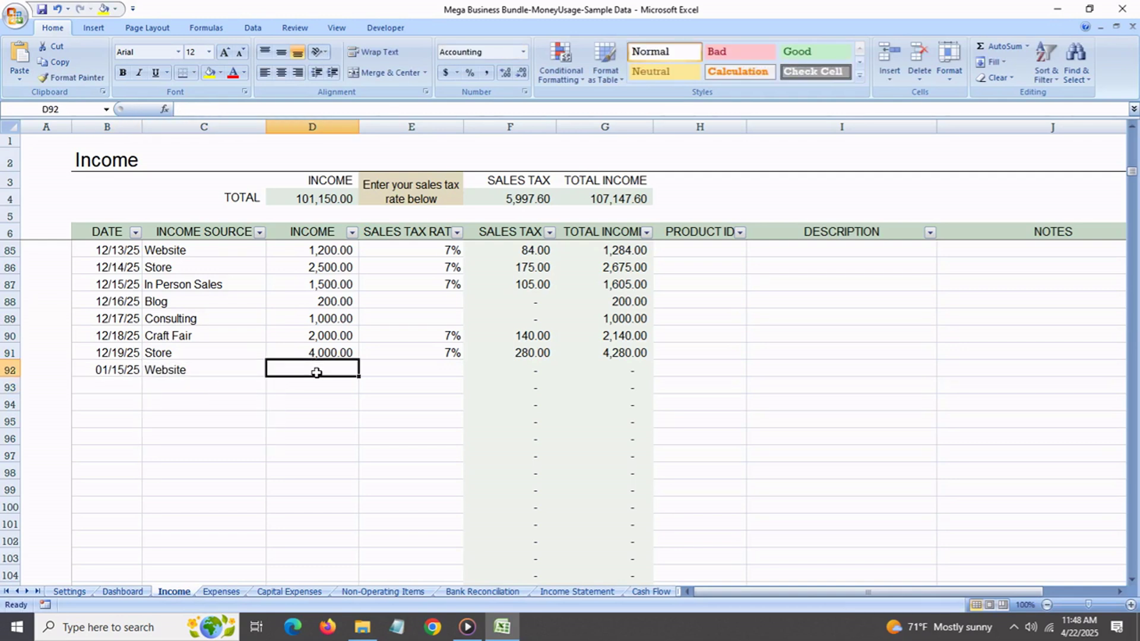
{"action": "type", "text": "5000"}
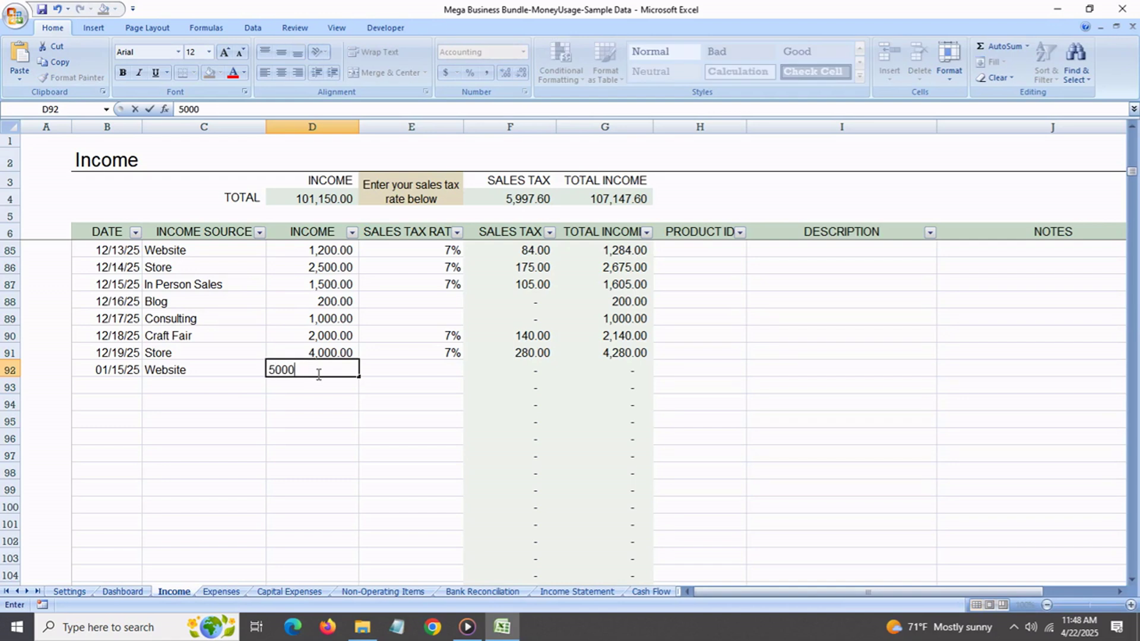
{"action": "key", "text": "Return"}
{"action": "left_click", "coordinate": [420, 378]}
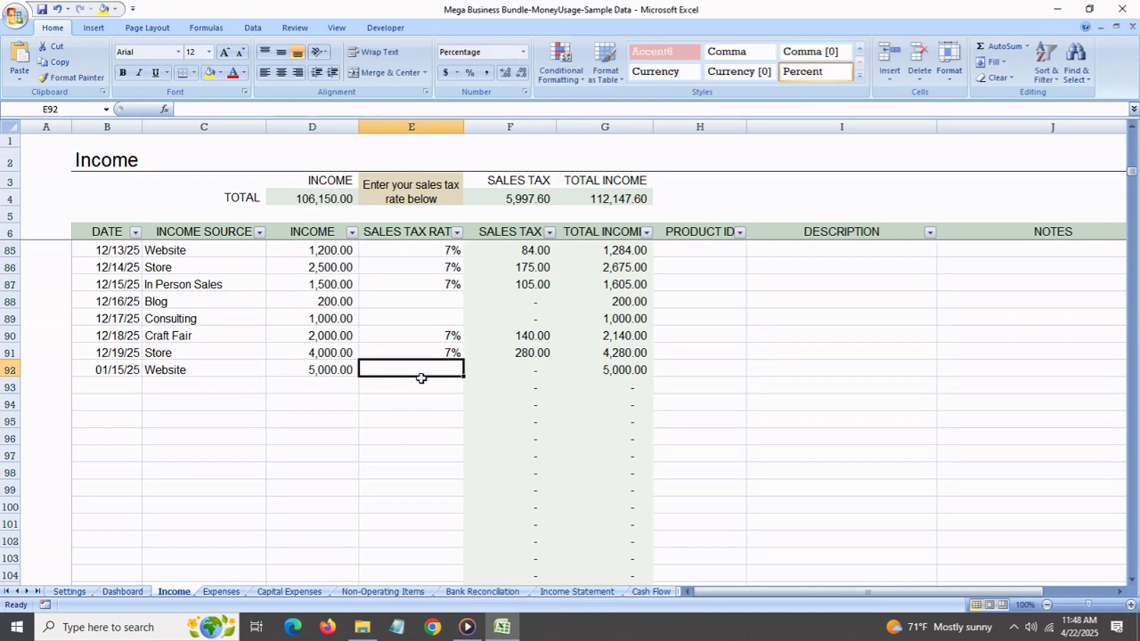
{"action": "type", "text": "7"}
{"action": "key", "text": "Return"}
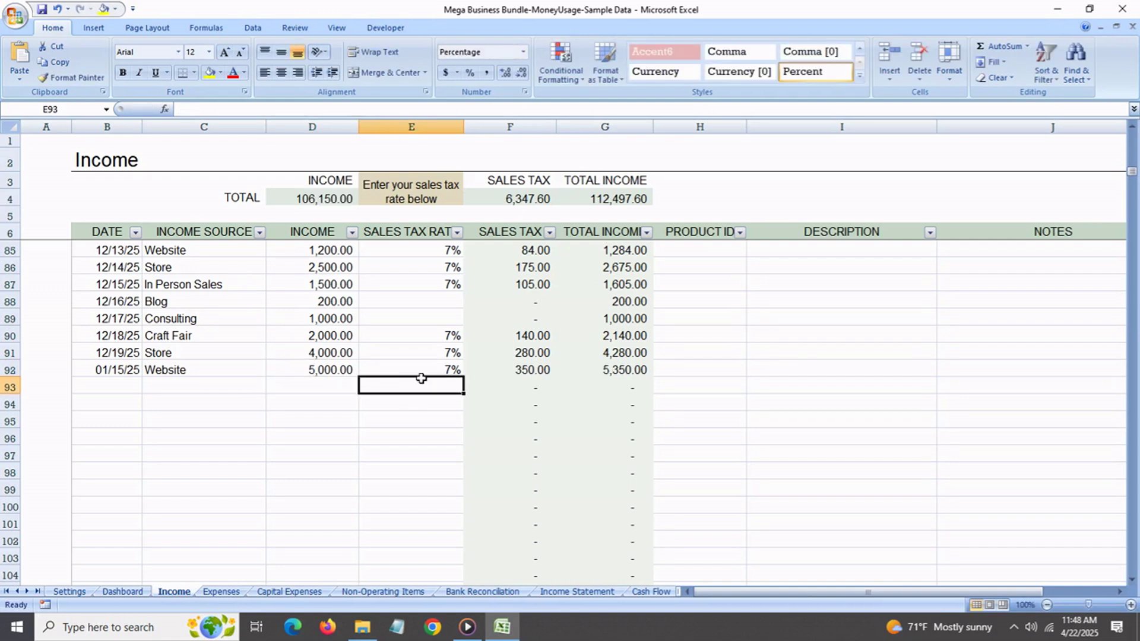
Examine the new income entry's sales tax and total income formulas and its product ID, description and notes cells.
{"action": "left_click", "coordinate": [501, 372]}
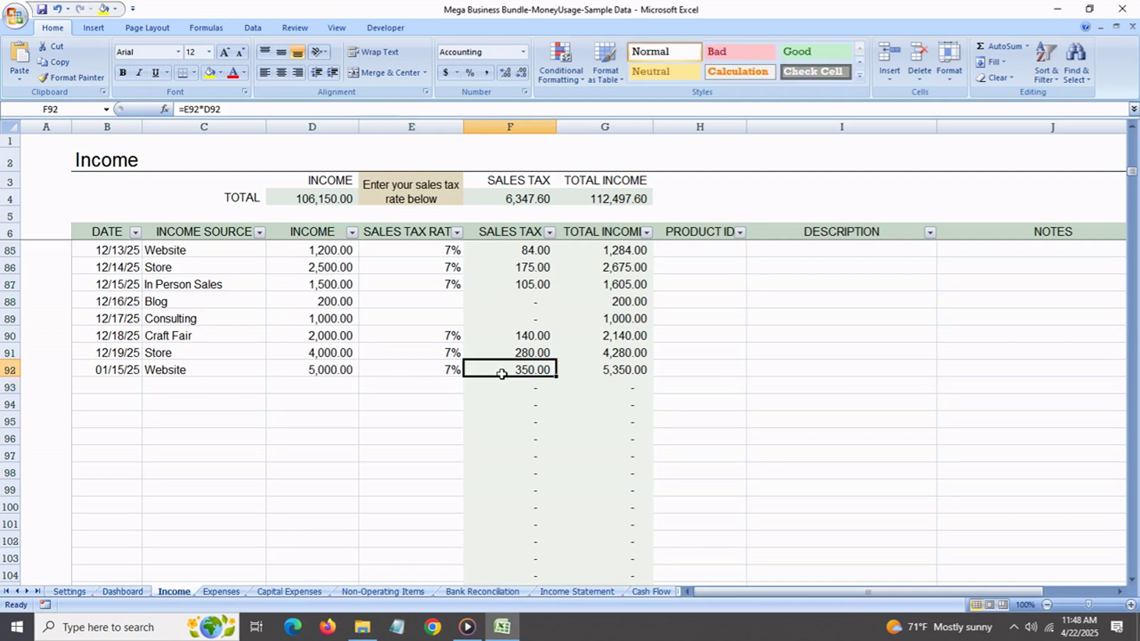
{"action": "left_click", "coordinate": [620, 374]}
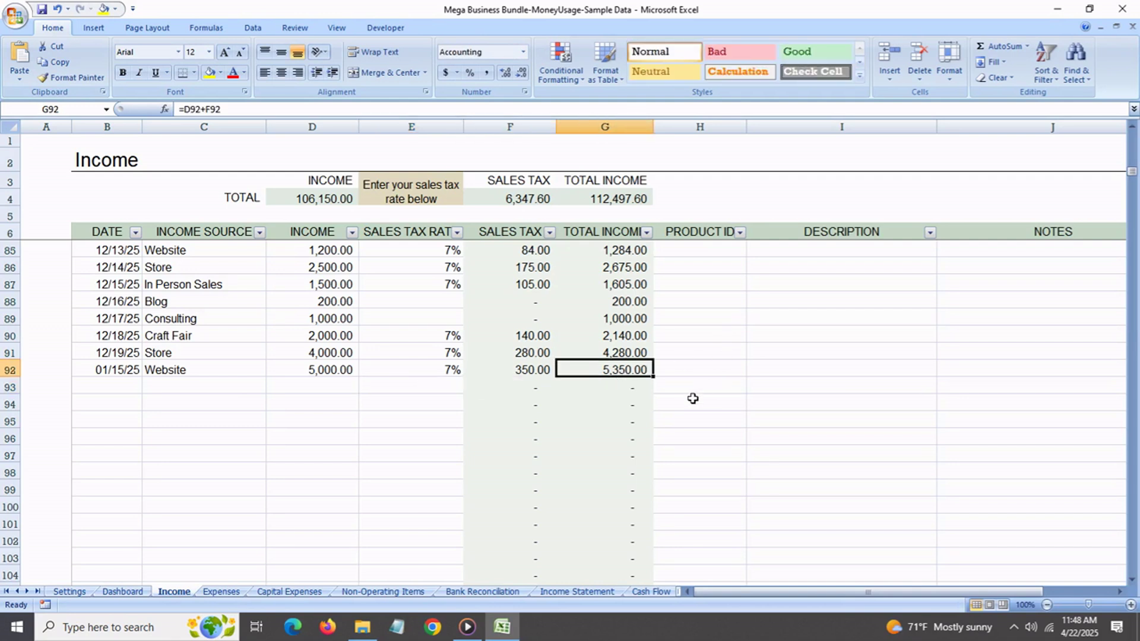
{"action": "left_click", "coordinate": [696, 371]}
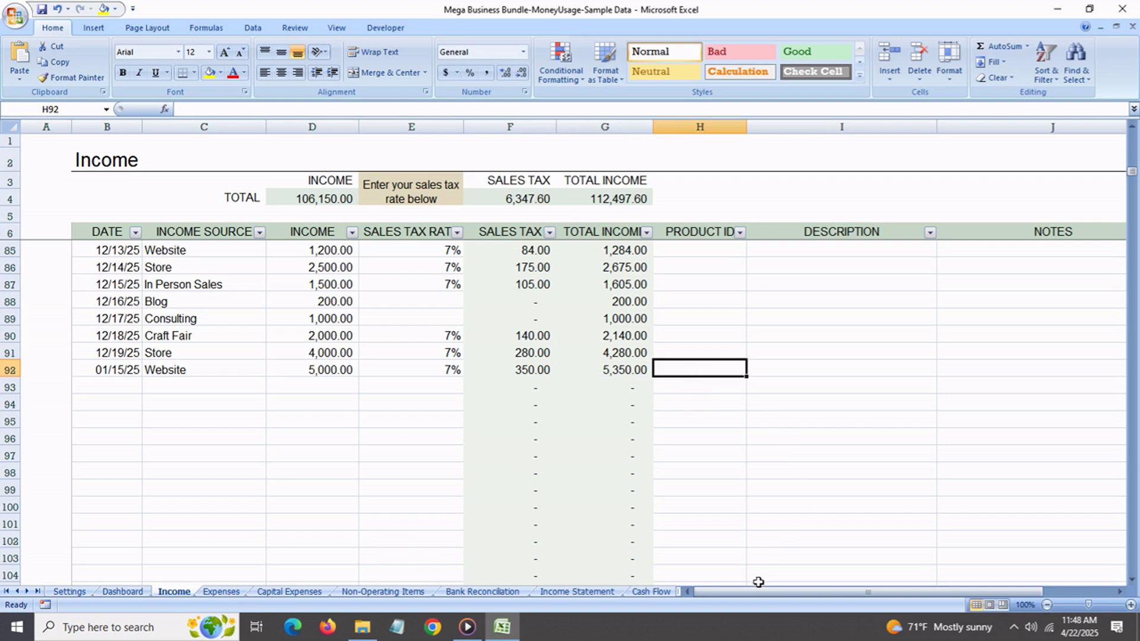
{"action": "left_click_drag", "start_coordinate": [762, 592], "coordinate": [796, 597]}
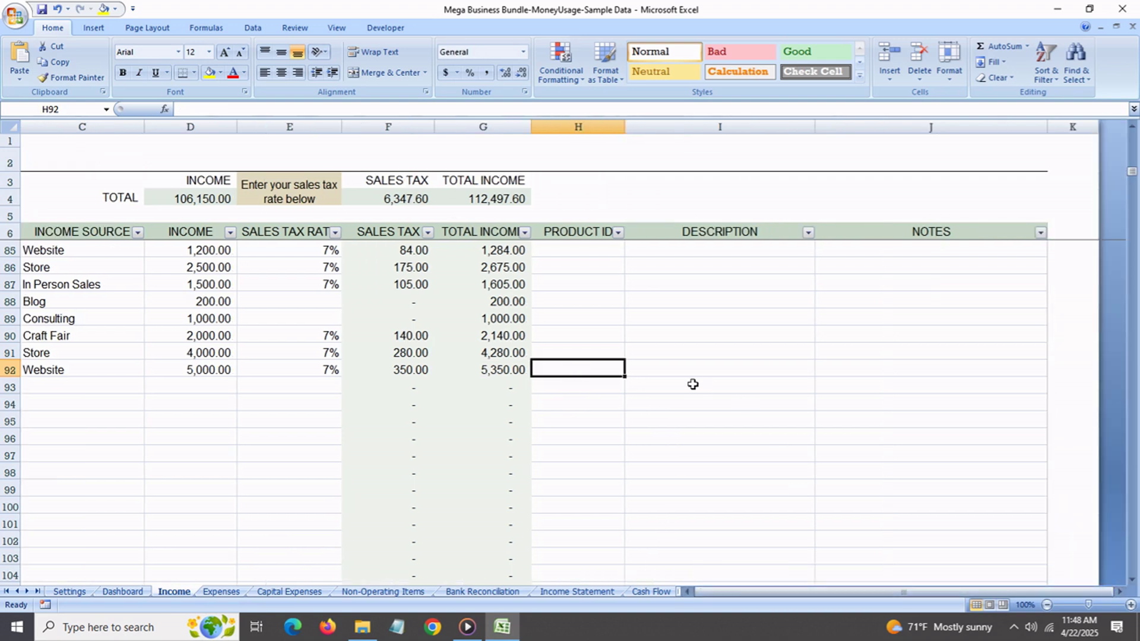
{"action": "left_click", "coordinate": [772, 377]}
{"action": "left_click", "coordinate": [857, 378]}
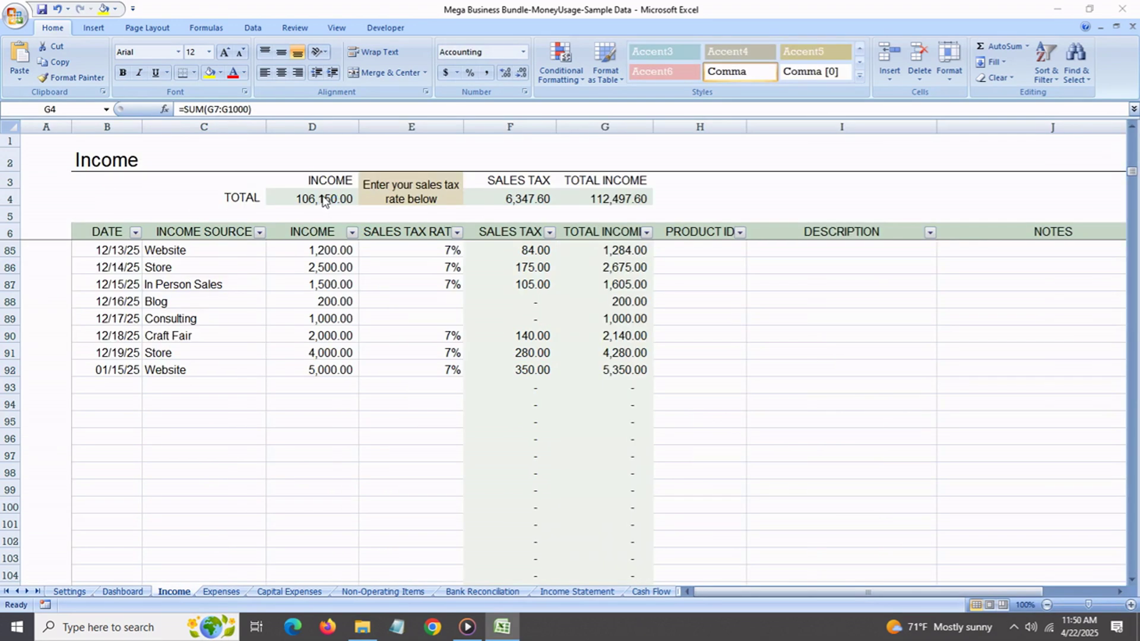
Check the overall totals for income, sales tax and total income at the head of the Income sheet.
{"action": "left_click", "coordinate": [295, 201]}
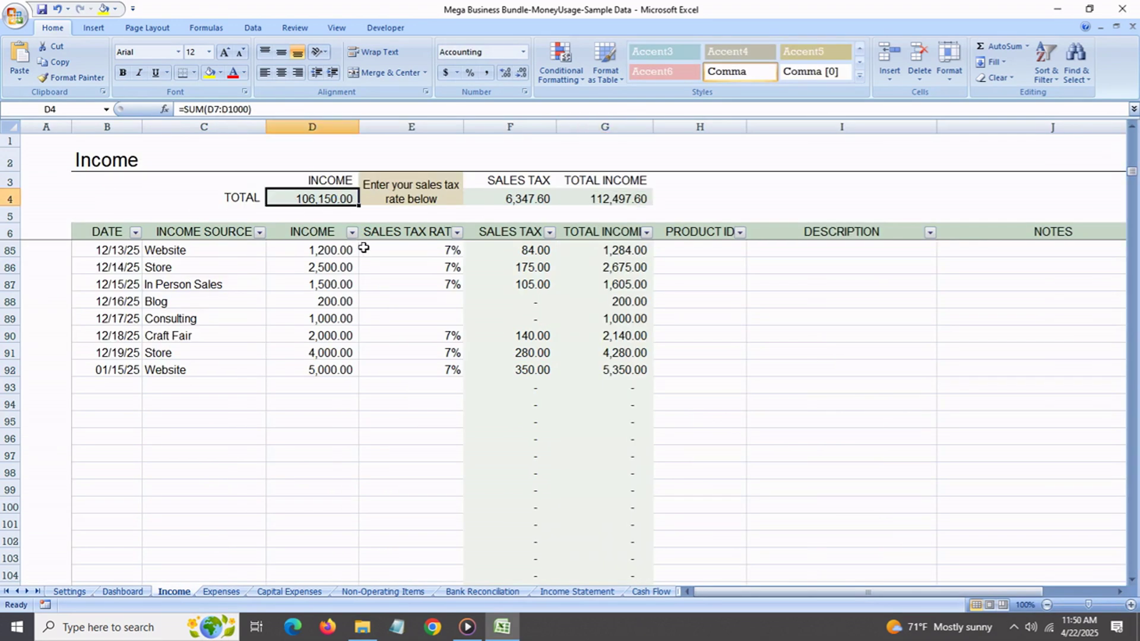
{"action": "left_click", "coordinate": [537, 202]}
{"action": "left_click", "coordinate": [619, 201]}
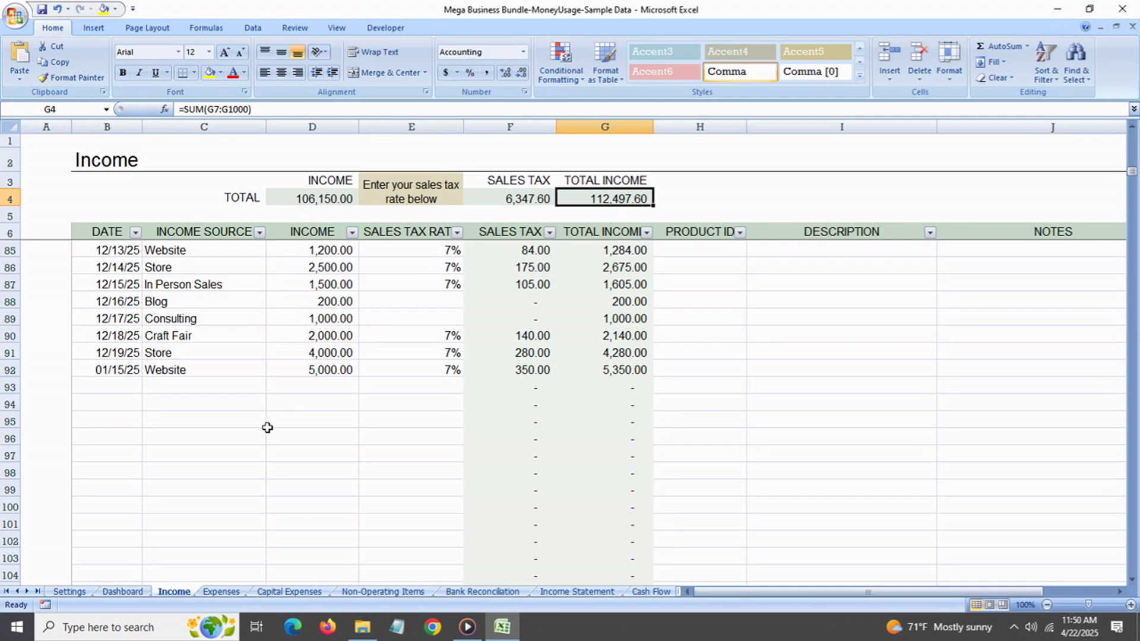
Open the Dashboard and check the January income for Website and Income Source 9.
{"action": "key", "text": "ctrl+Page_Up"}
{"action": "left_click", "coordinate": [325, 415]}
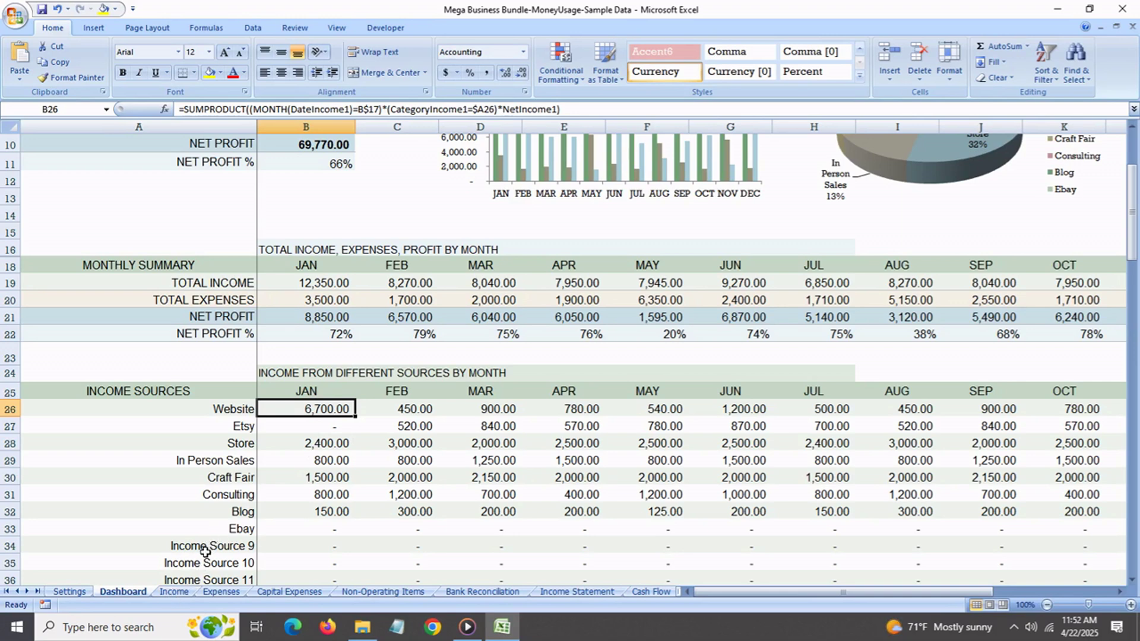
{"action": "left_click", "coordinate": [279, 552]}
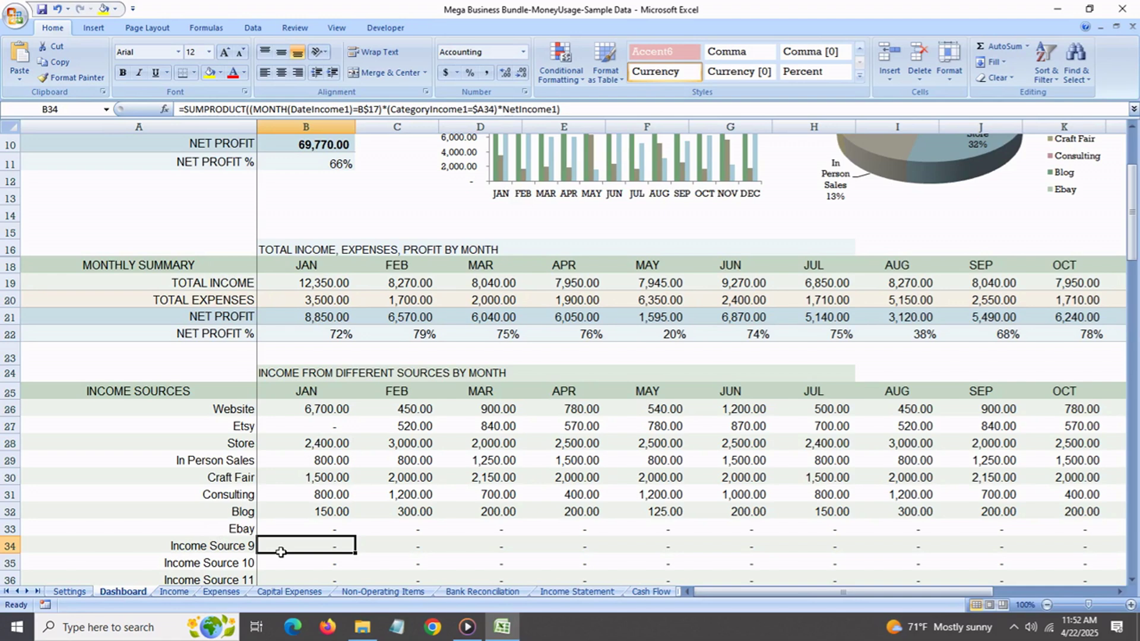
Add an entry in the next empty row of the Income sheet, dated January 12 with Income Source 9 as the source.
{"action": "left_click", "coordinate": [178, 592]}
{"action": "left_click", "coordinate": [117, 389]}
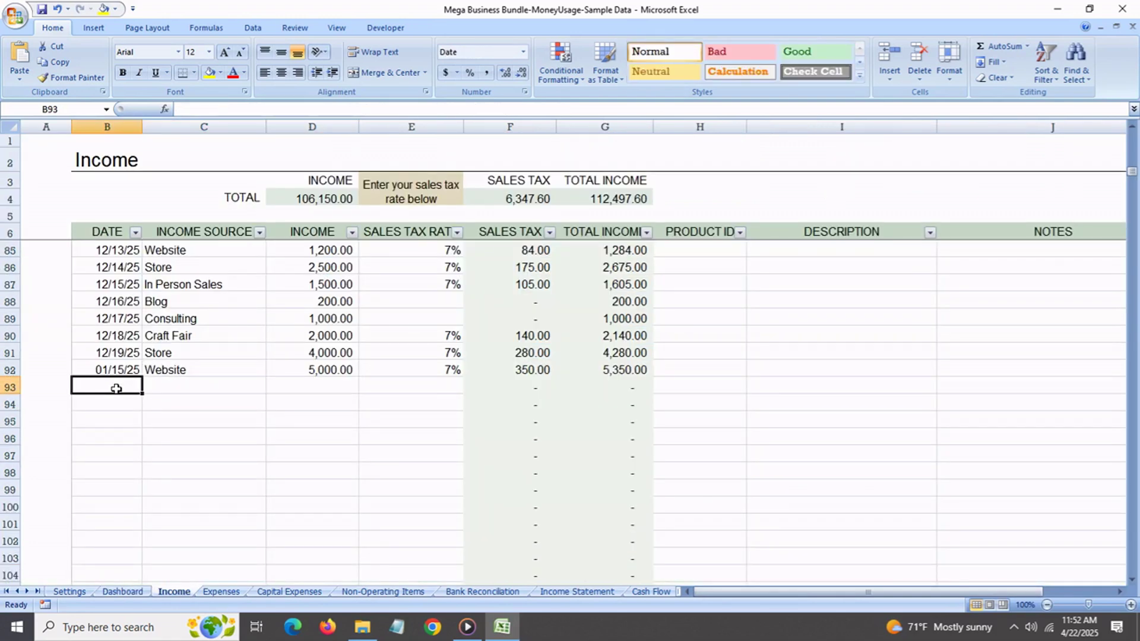
{"action": "type", "text": "jan 1"}
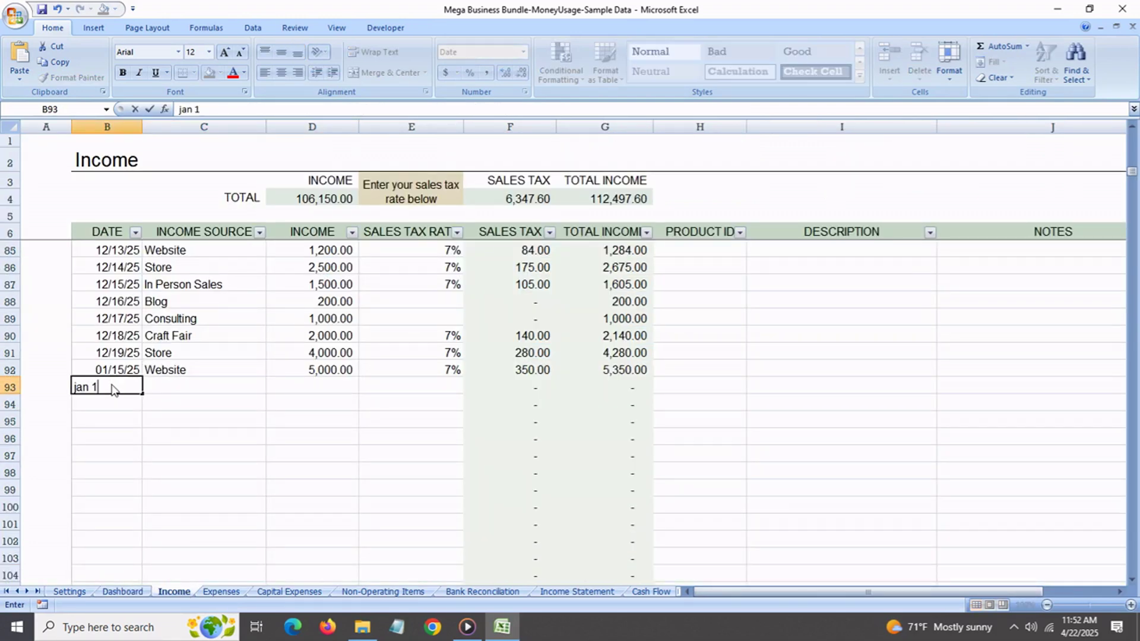
{"action": "type", "text": "2"}
{"action": "key", "text": "Return"}
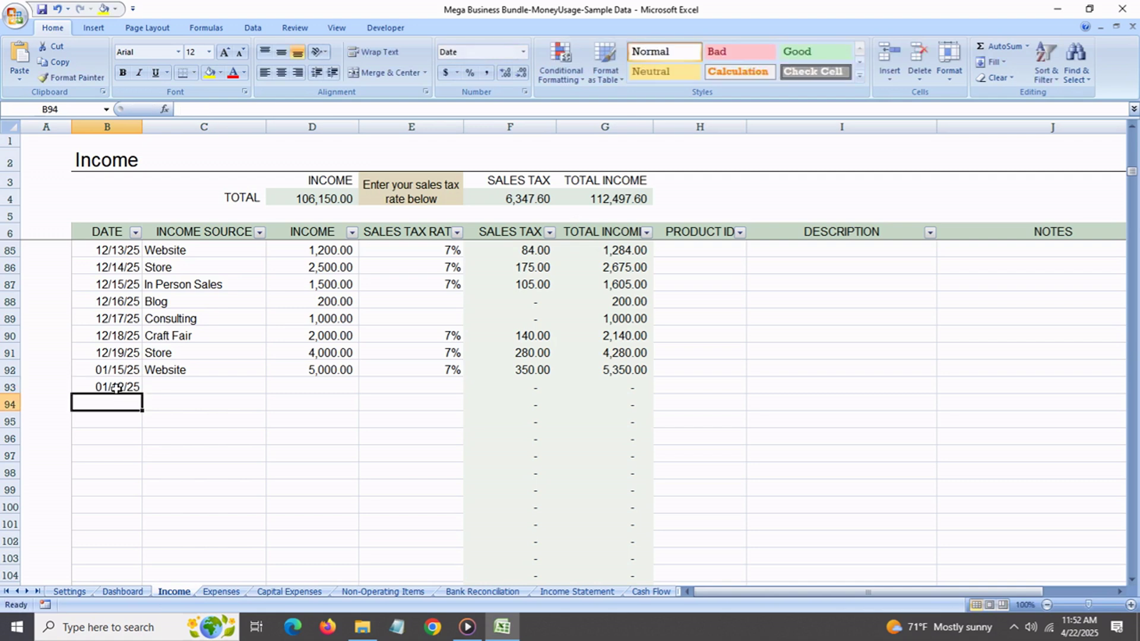
{"action": "left_click", "coordinate": [202, 388]}
{"action": "left_click", "coordinate": [273, 387]}
{"action": "scroll", "coordinate": [191, 438], "scroll_direction": "down", "scroll_amount": 3}
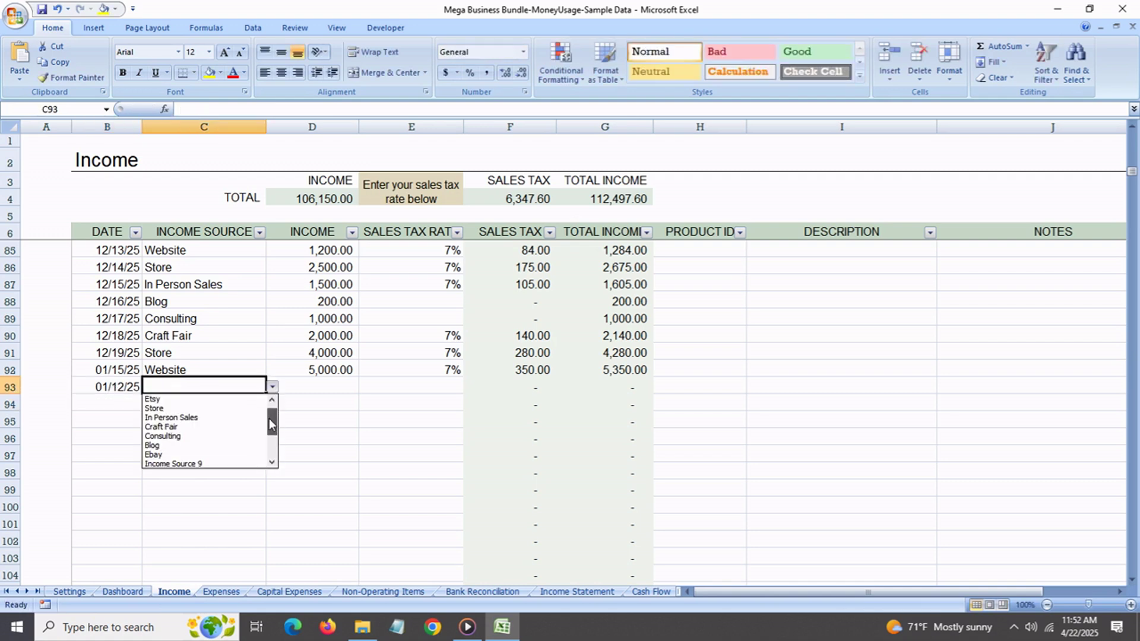
{"action": "left_click", "coordinate": [191, 438]}
Set the Income Source 9 entry's income to 10,000 and open the Dashboard.
{"action": "left_click", "coordinate": [304, 392]}
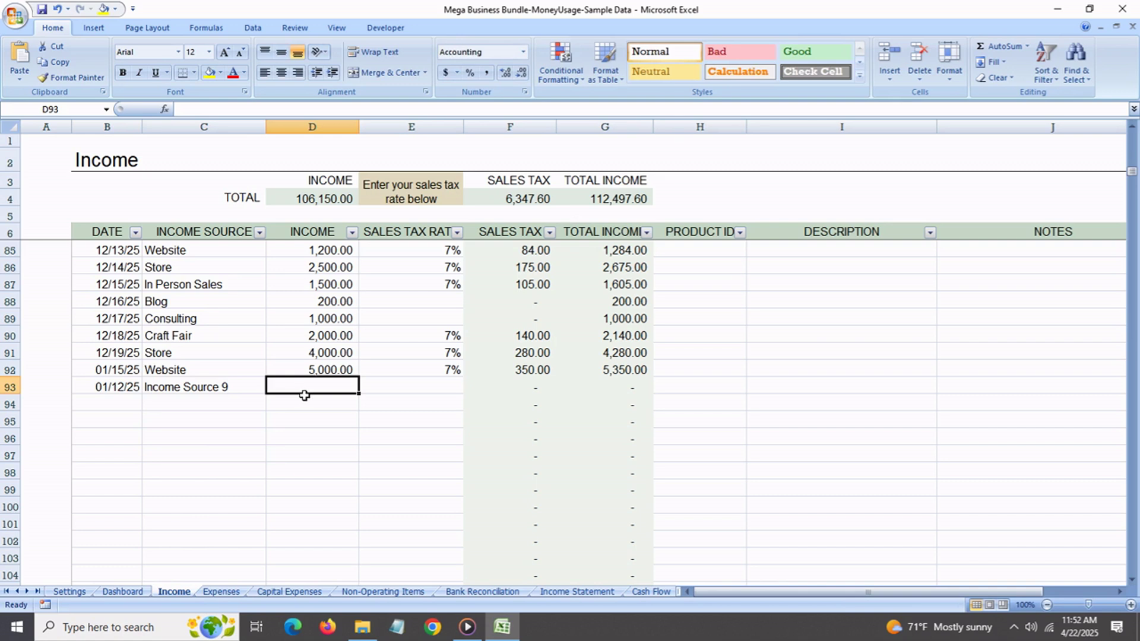
{"action": "type", "text": "10,000"}
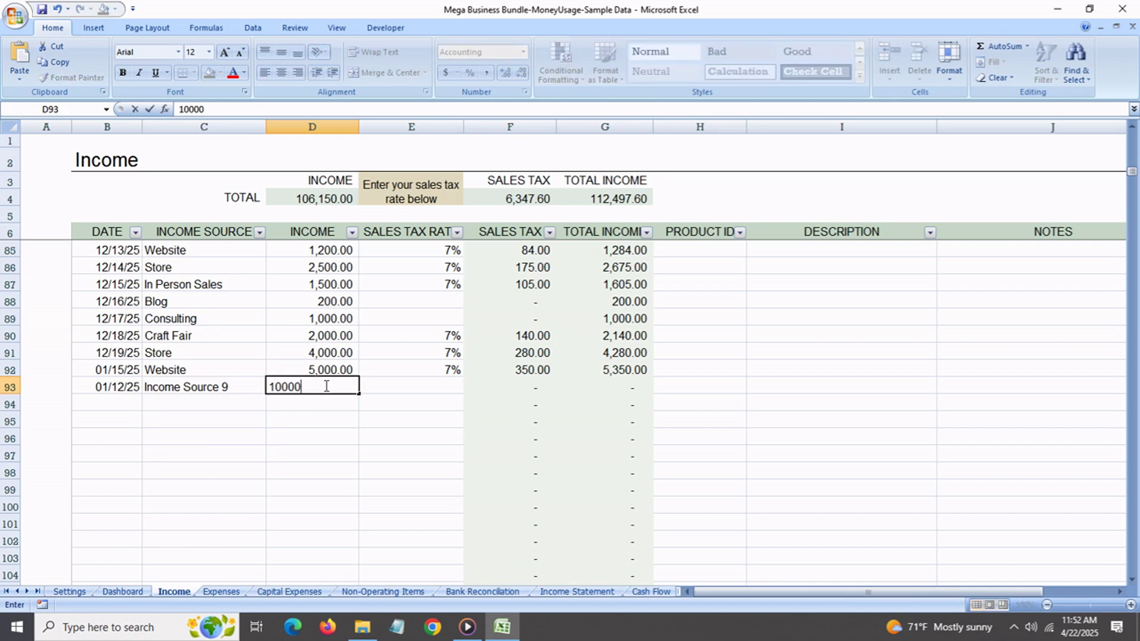
{"action": "key", "text": "Return"}
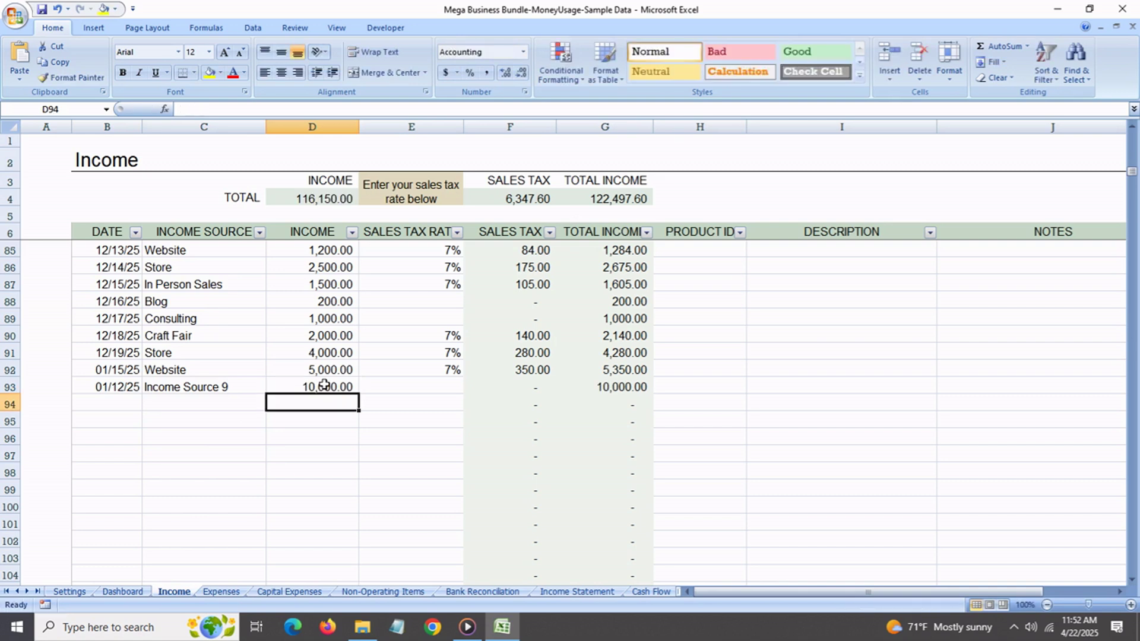
{"action": "left_click", "coordinate": [390, 393]}
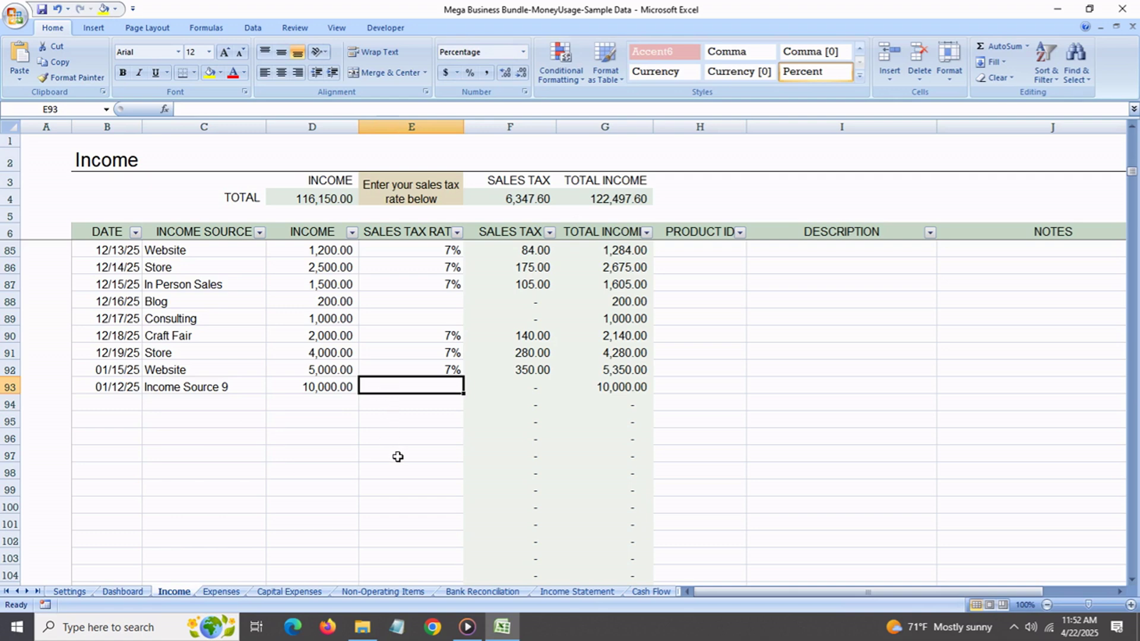
{"action": "left_click", "coordinate": [123, 592]}
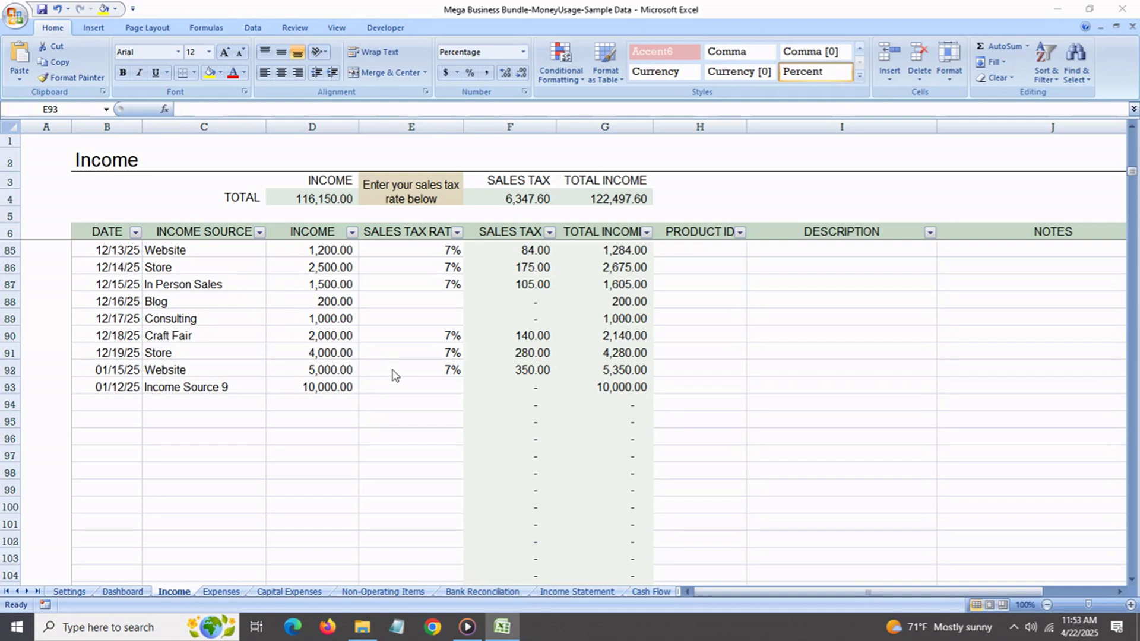
Set the sales tax rate of the December 19 Store income entry to 5%.
{"action": "left_click", "coordinate": [375, 356]}
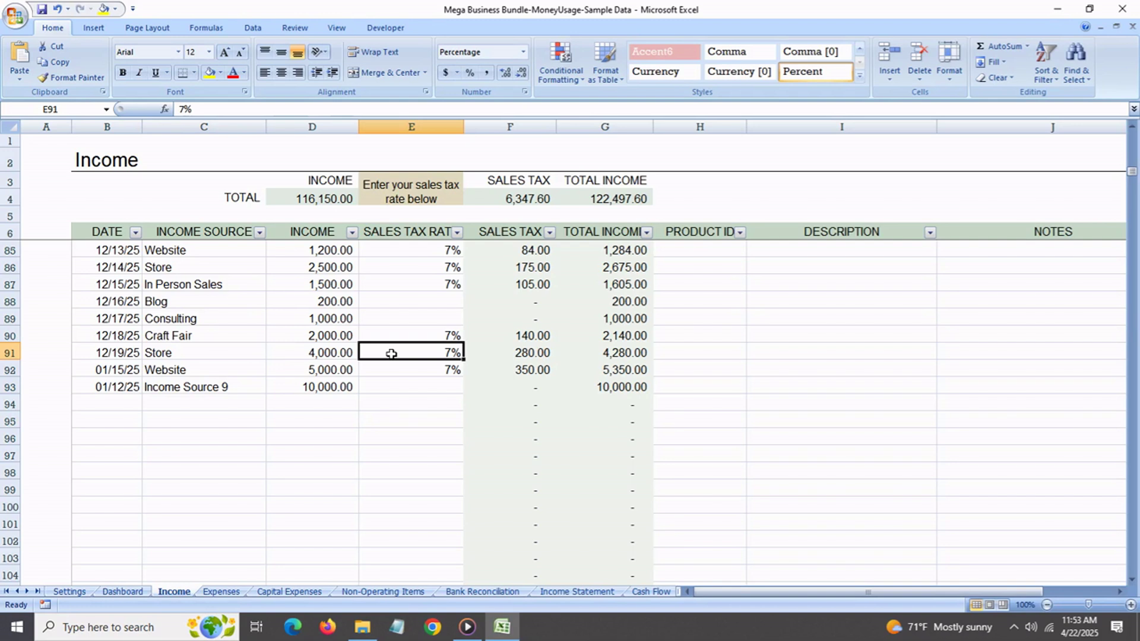
{"action": "type", "text": "5"}
{"action": "key", "text": "Return"}
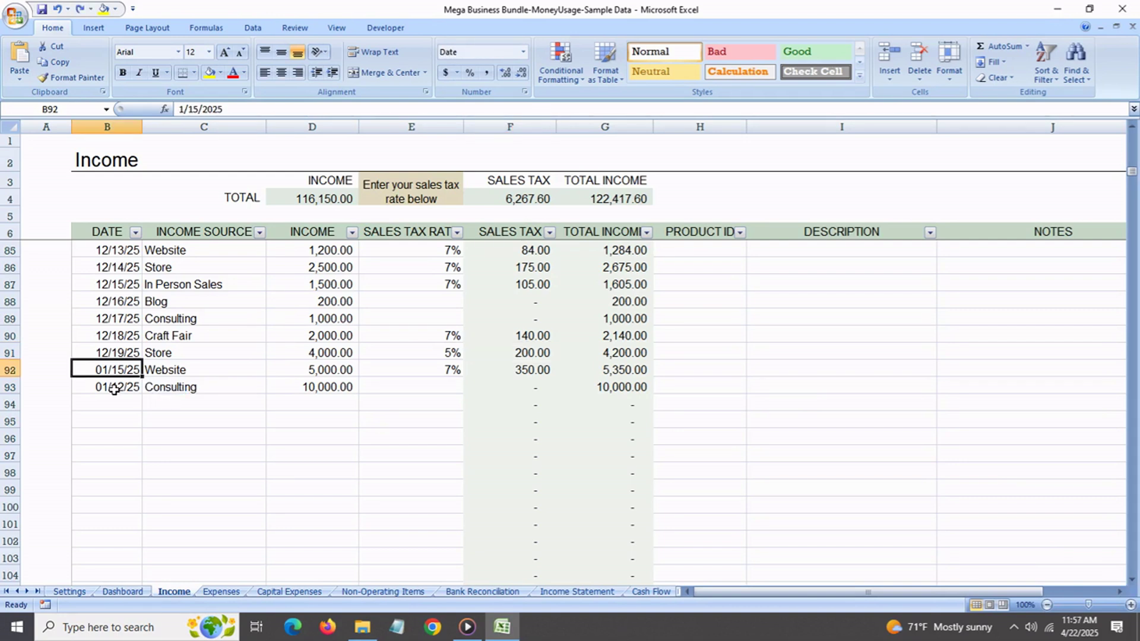
Clear the date, source and income of the January 12 entry in row 93.
{"action": "left_click_drag", "start_coordinate": [114, 390], "coordinate": [285, 389]}
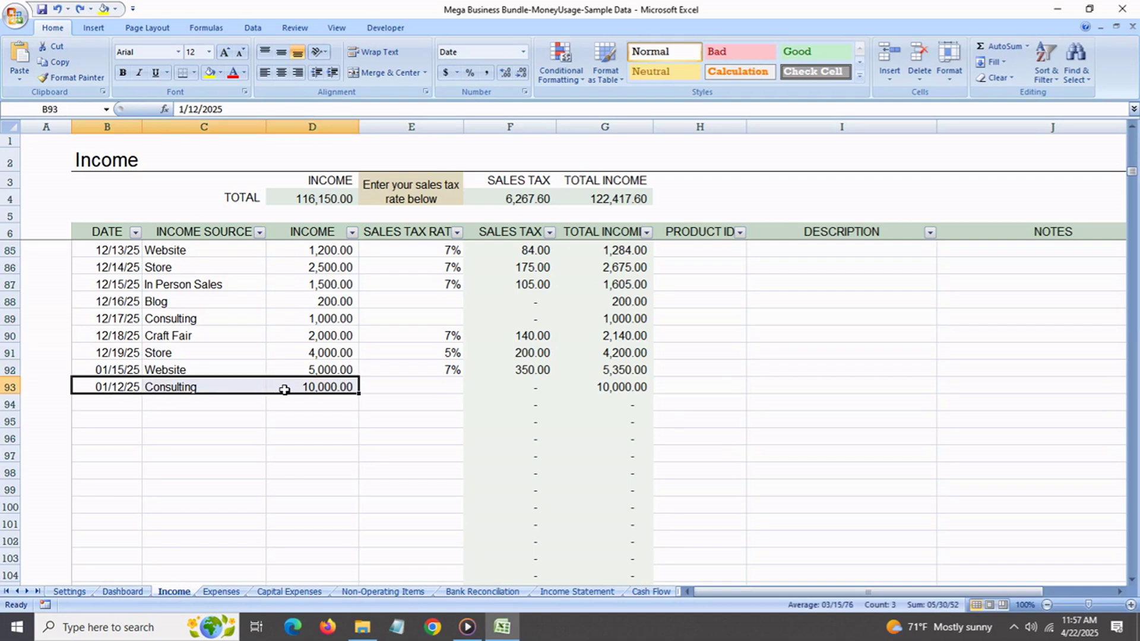
{"action": "key", "text": "Delete"}
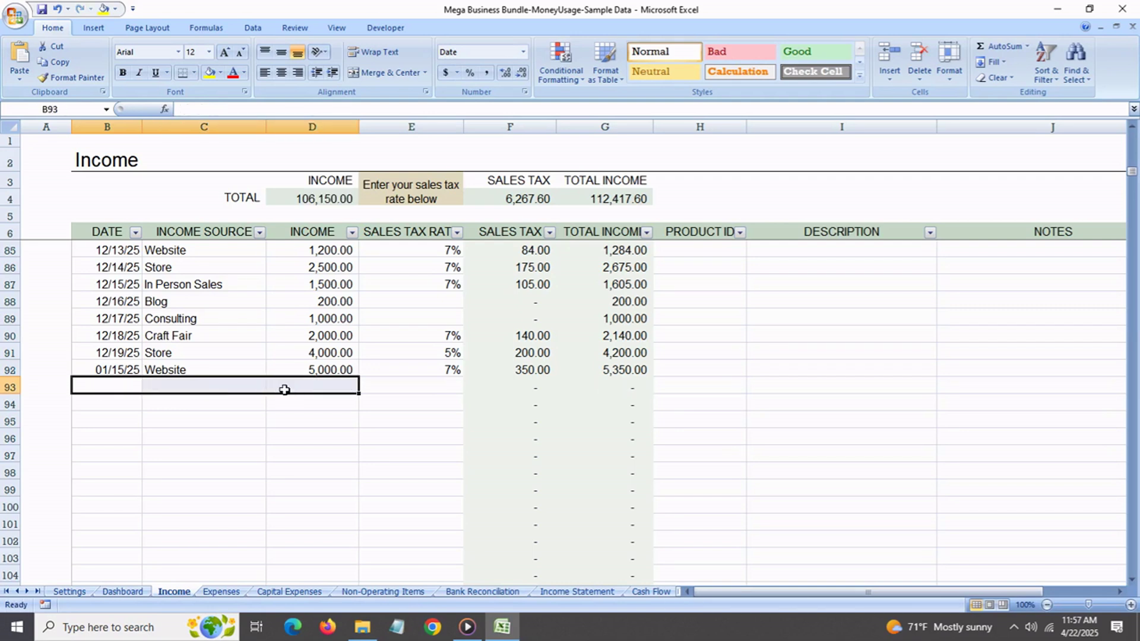
Set the December 18 Craft Fair entry's income to 2500 and change its income source to Consulting.
{"action": "left_click", "coordinate": [321, 341]}
{"action": "type", "text": "25"}
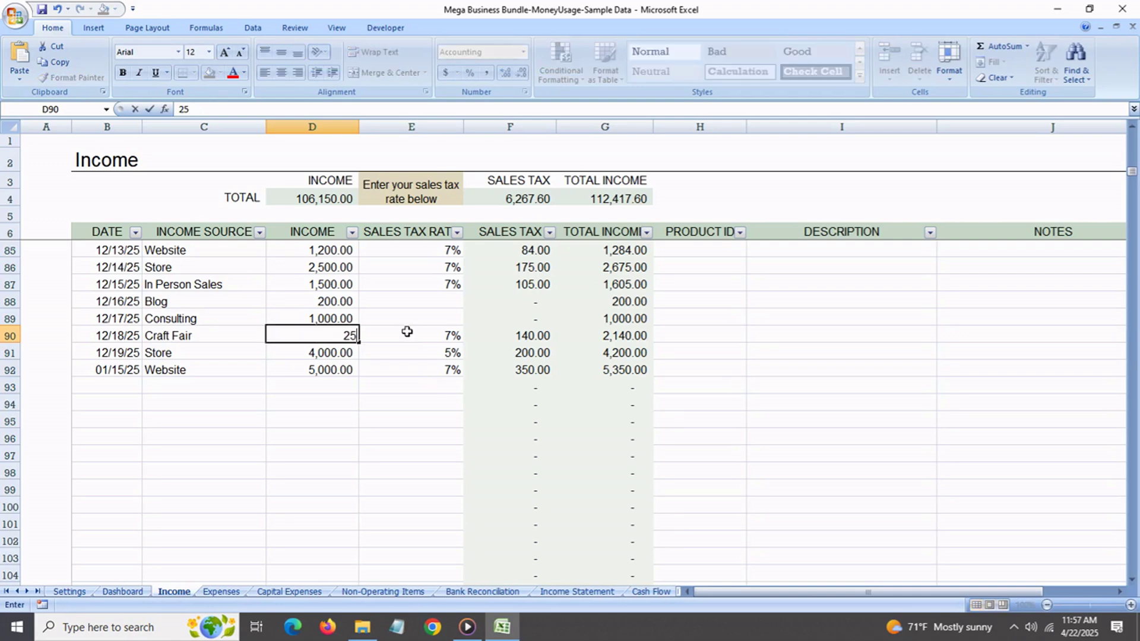
{"action": "key", "text": "Return"}
{"action": "left_click", "coordinate": [248, 341]}
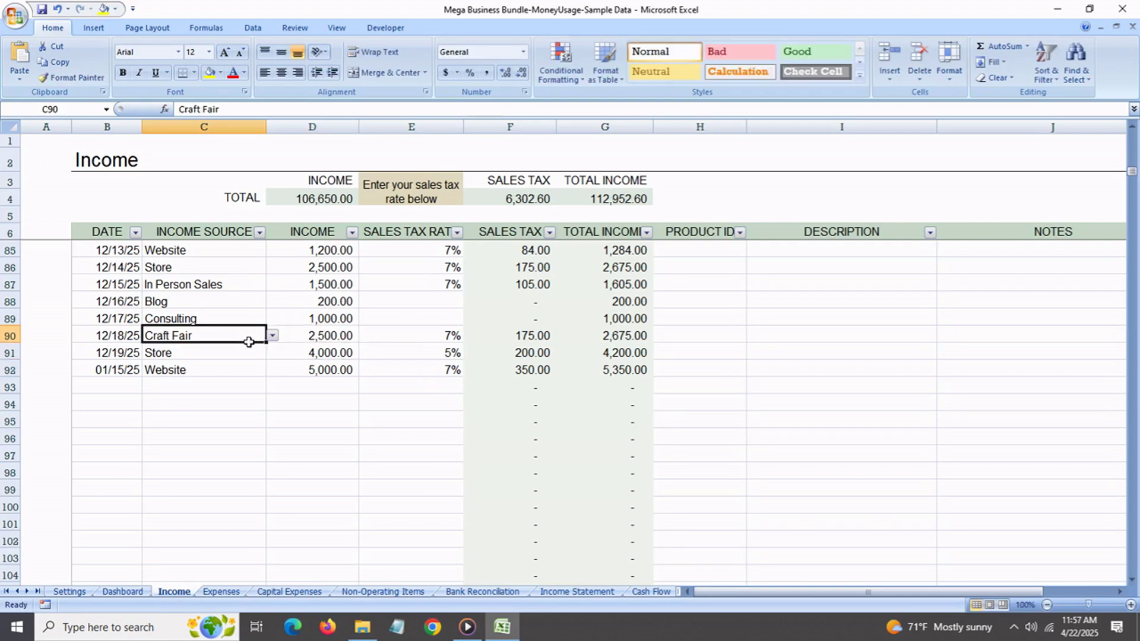
{"action": "left_click", "coordinate": [273, 340]}
{"action": "left_click", "coordinate": [235, 359]}
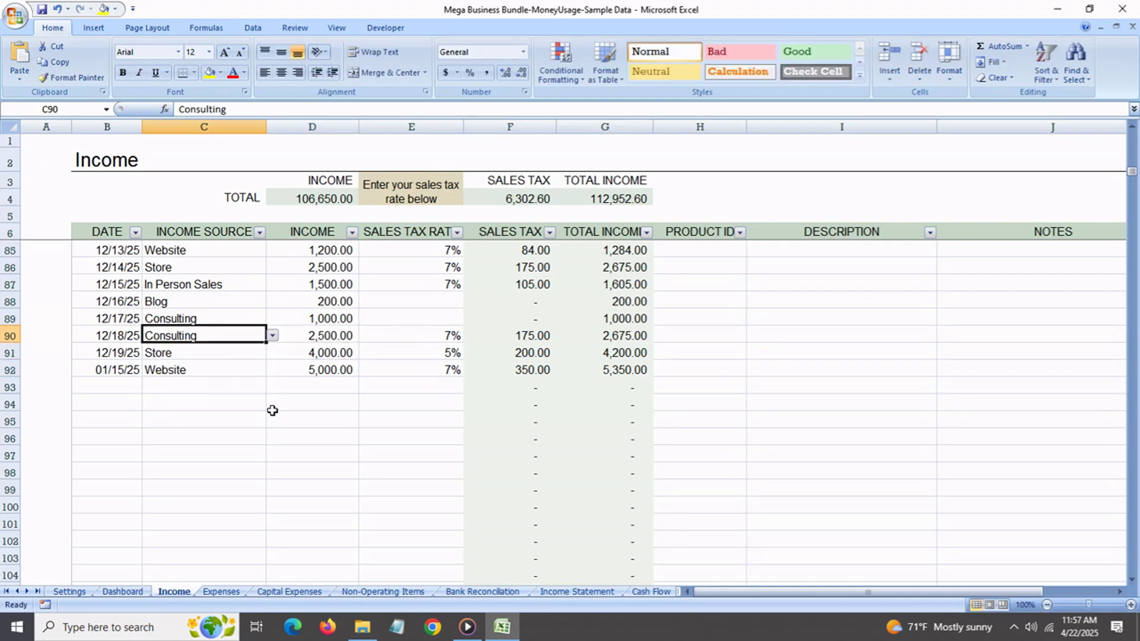
Start a new entry dated January 15 in the first empty row of the Expenses sheet.
{"action": "key", "text": "ctrl+Page_Down"}
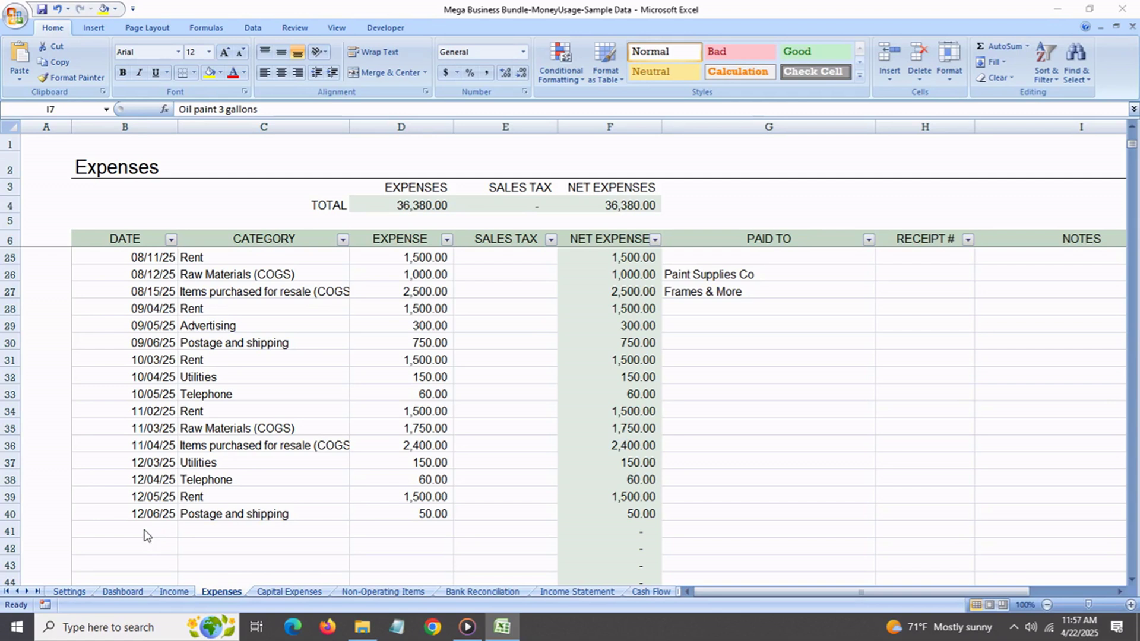
{"action": "left_click", "coordinate": [156, 528]}
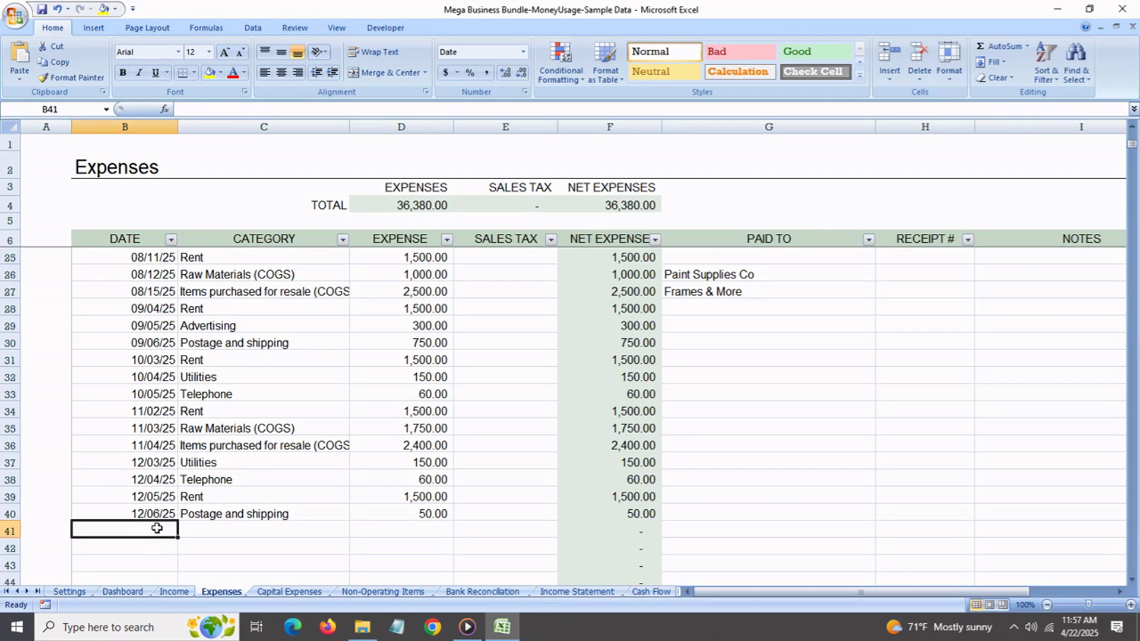
{"action": "type", "text": "jan"}
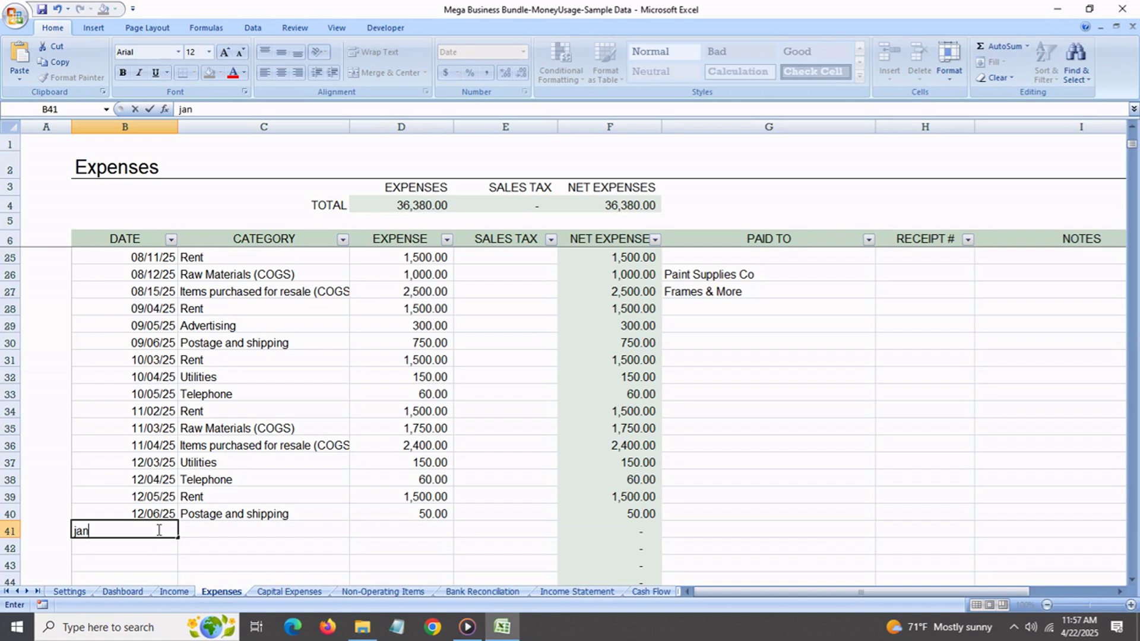
{"action": "type", "text": " 15"}
{"action": "key", "text": "Return"}
Set the January 15 expense entry's category to Advertising and its amount to 150.
{"action": "left_click", "coordinate": [204, 534]}
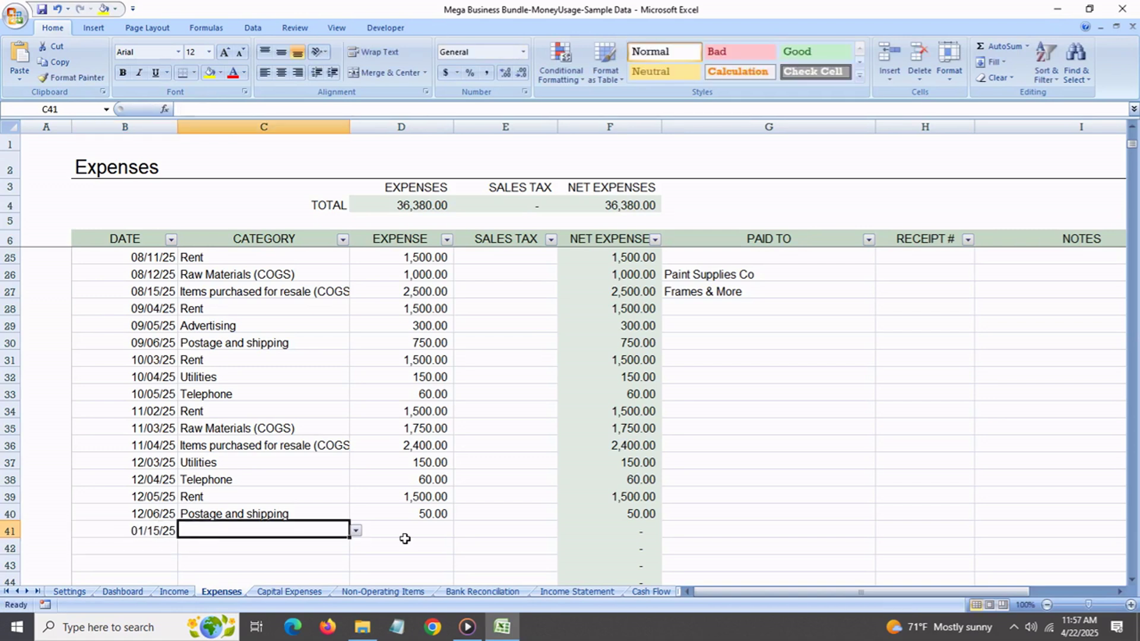
{"action": "left_click", "coordinate": [358, 532]}
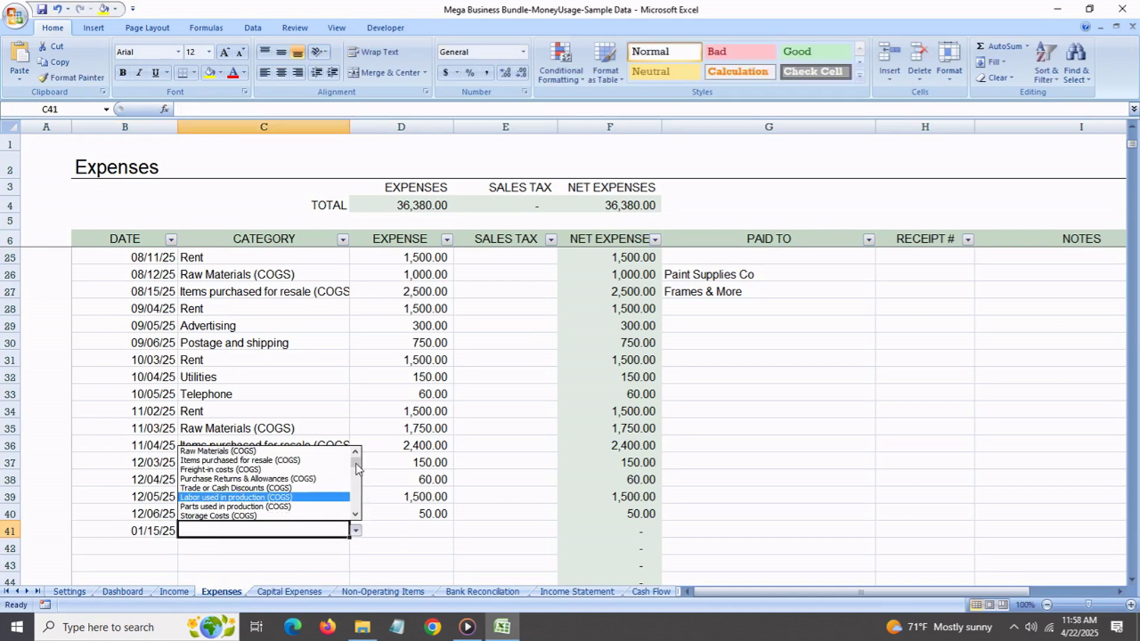
{"action": "left_click_drag", "start_coordinate": [356, 465], "coordinate": [356, 473]}
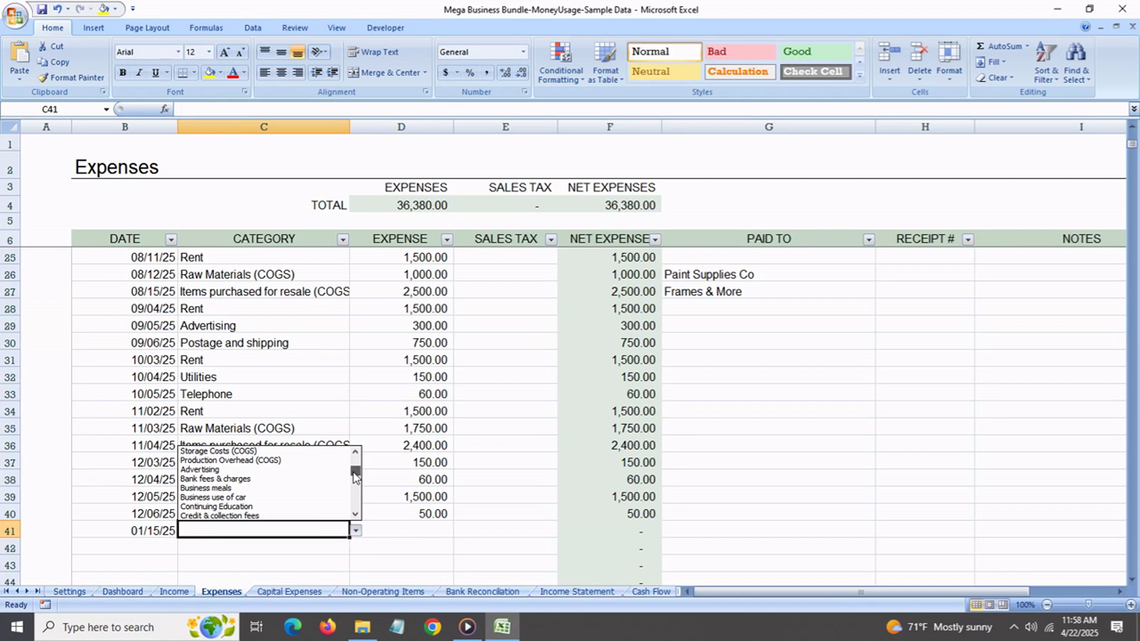
{"action": "left_click", "coordinate": [250, 470]}
{"action": "left_click", "coordinate": [382, 537]}
{"action": "type", "text": "150"}
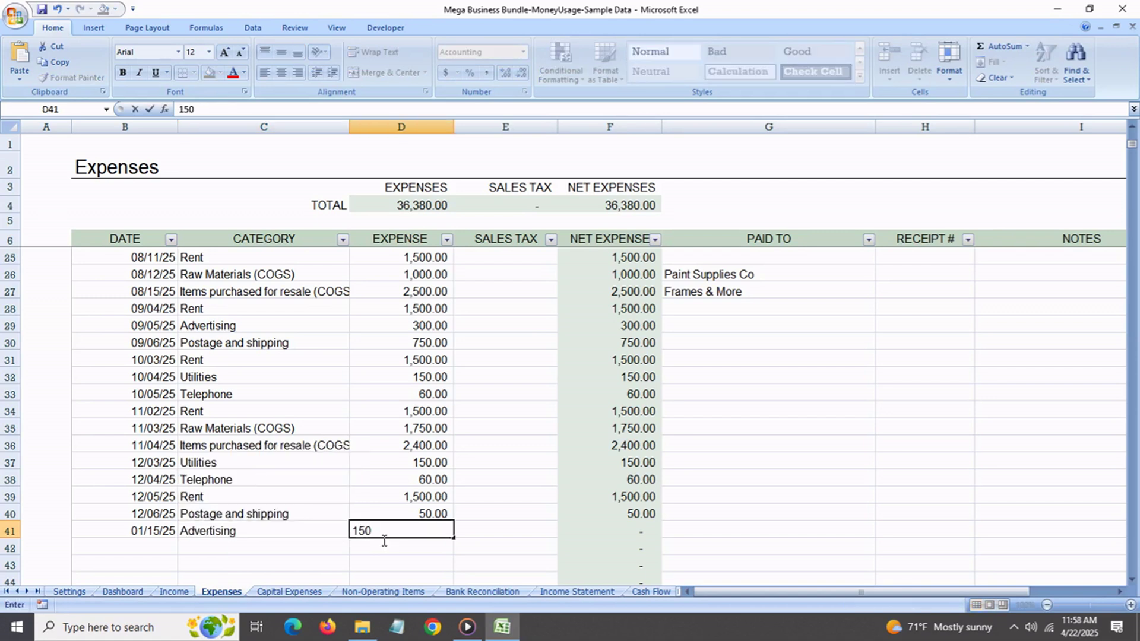
{"action": "key", "text": "Return"}
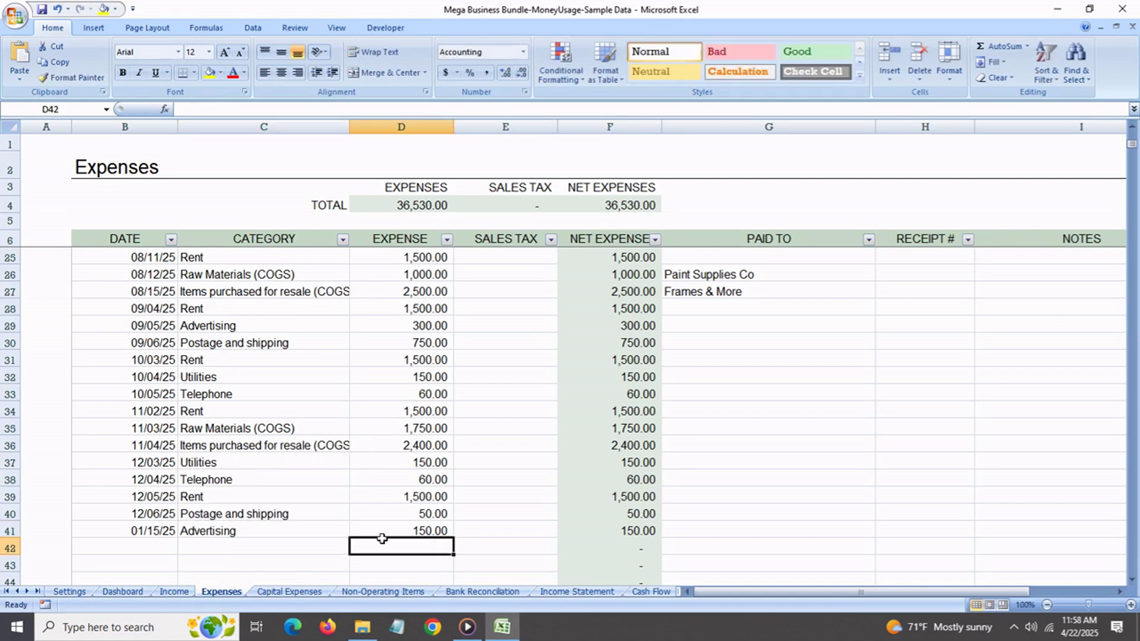
Check the January Advertising amount under operating expenses on the Dashboard.
{"action": "left_click", "coordinate": [122, 591]}
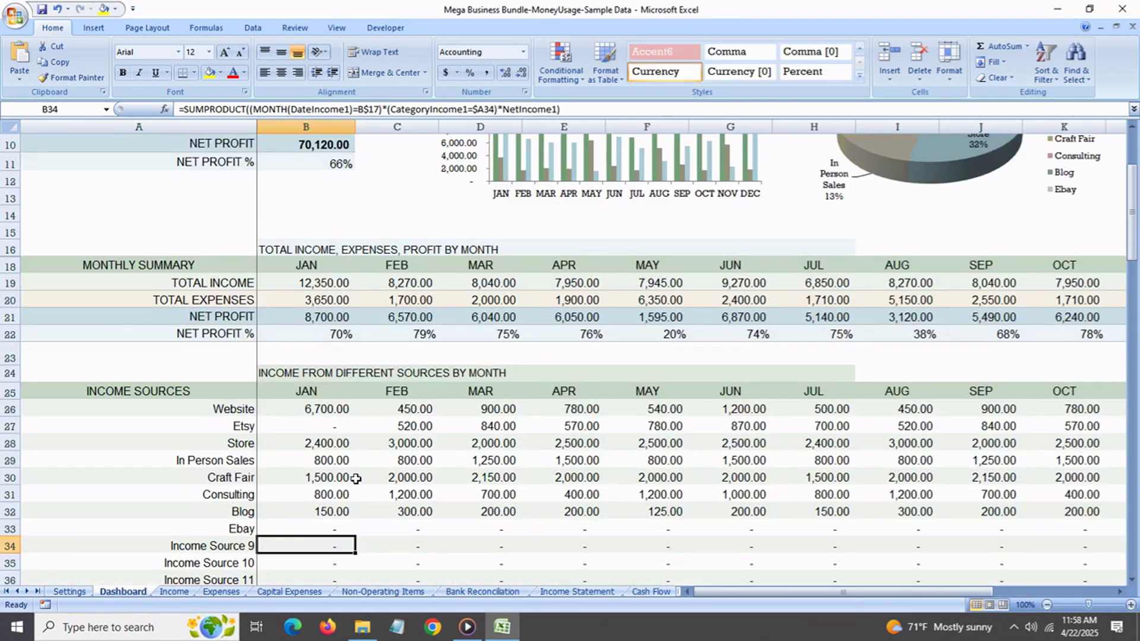
{"action": "scroll", "coordinate": [332, 517], "scroll_direction": "down", "scroll_amount": 10}
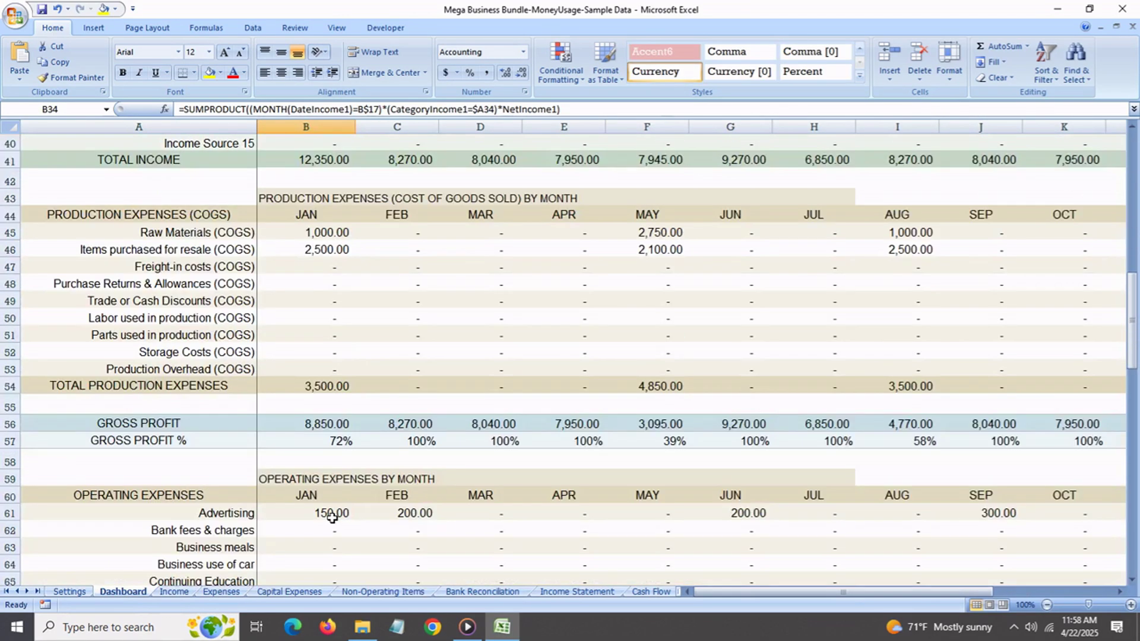
{"action": "scroll", "coordinate": [331, 517], "scroll_direction": "down", "scroll_amount": 2}
{"action": "left_click", "coordinate": [254, 412]}
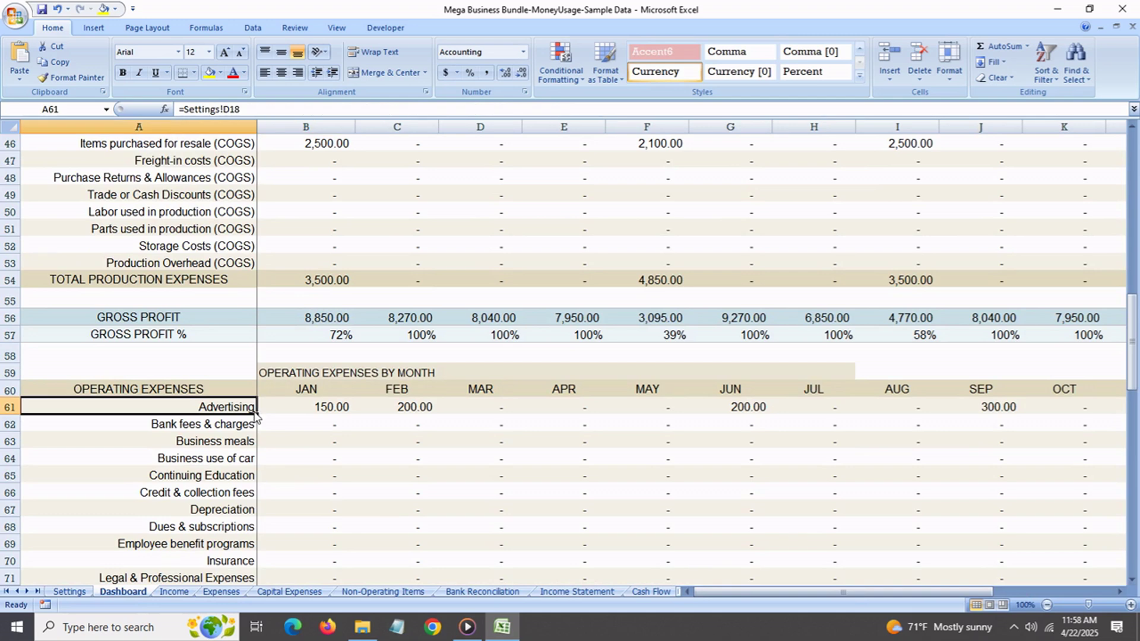
{"action": "left_click", "coordinate": [317, 411]}
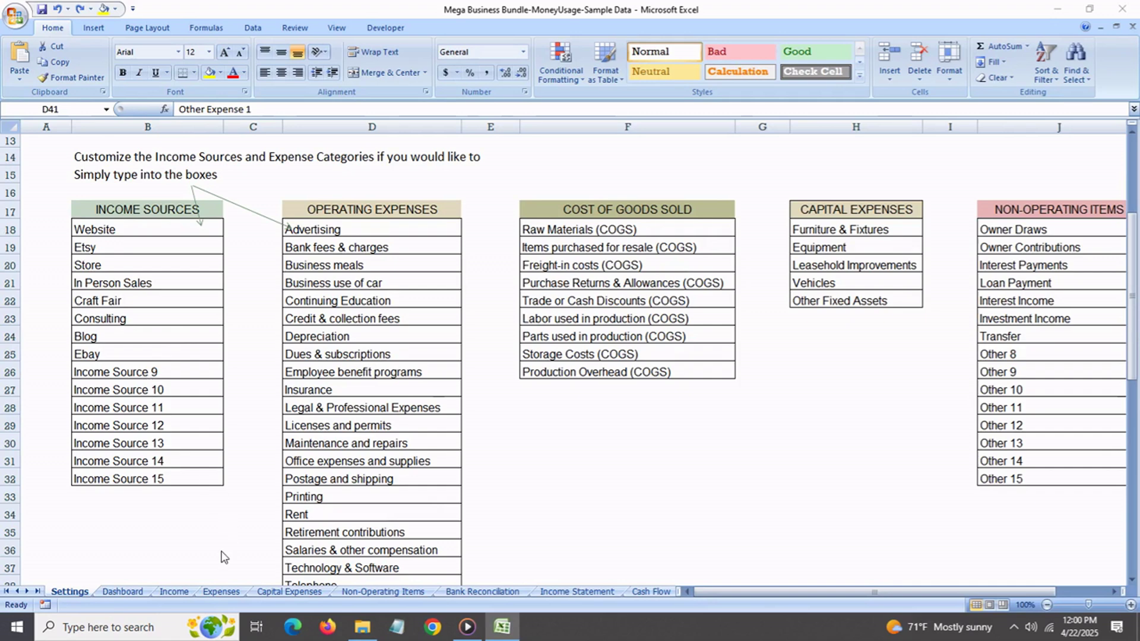
Go through the workbook's sheets from Settings as far as Capital Expenses.
{"action": "key", "text": "ctrl+Page_Down"}
{"action": "key", "text": "ctrl+Page_Down"}
{"action": "key", "text": "ctrl+Page_Down"}
{"action": "key", "text": "ctrl+Page_Down"}
{"action": "key", "text": "ctrl+Page_Down"}
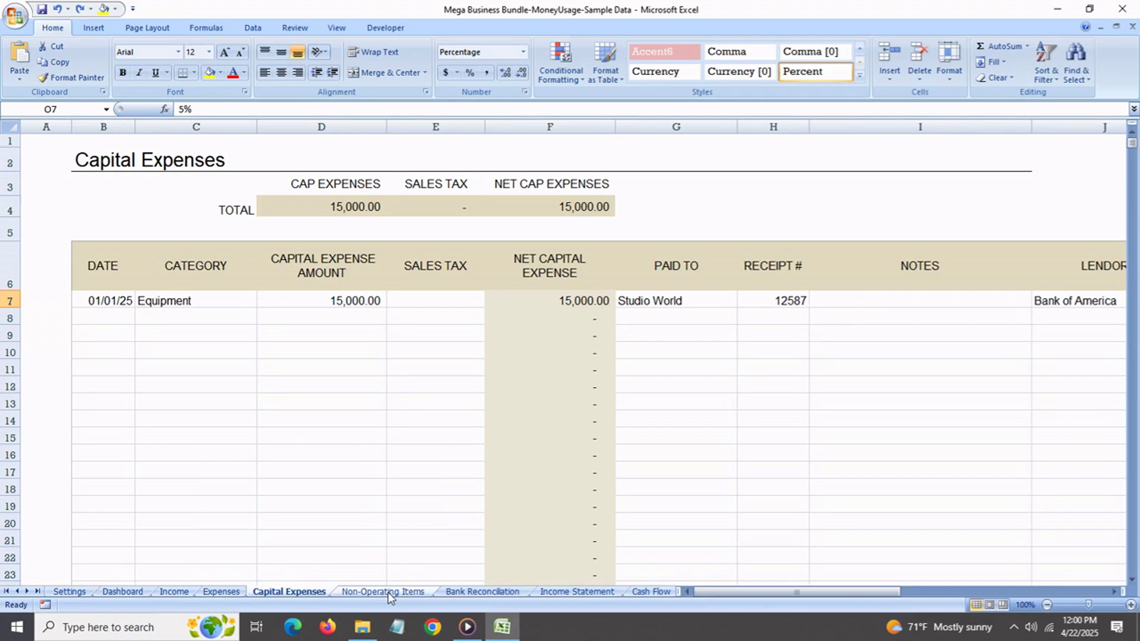
Rename Income Source 9 to Amazon in the income sources list on the Settings sheet.
{"action": "left_click", "coordinate": [69, 594]}
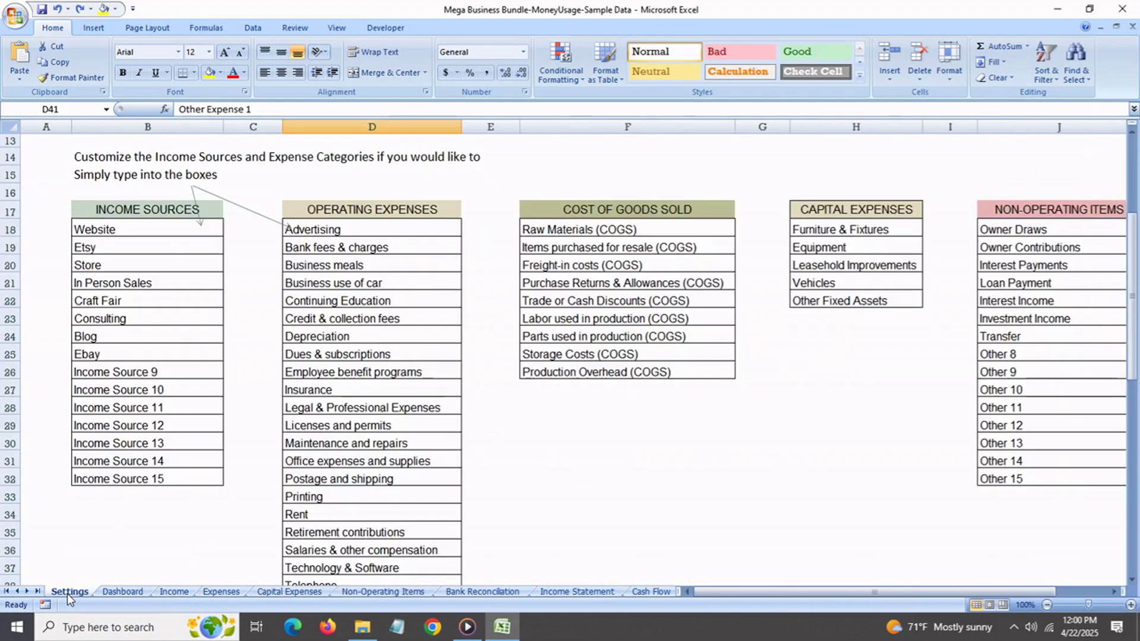
{"action": "left_click", "coordinate": [155, 378]}
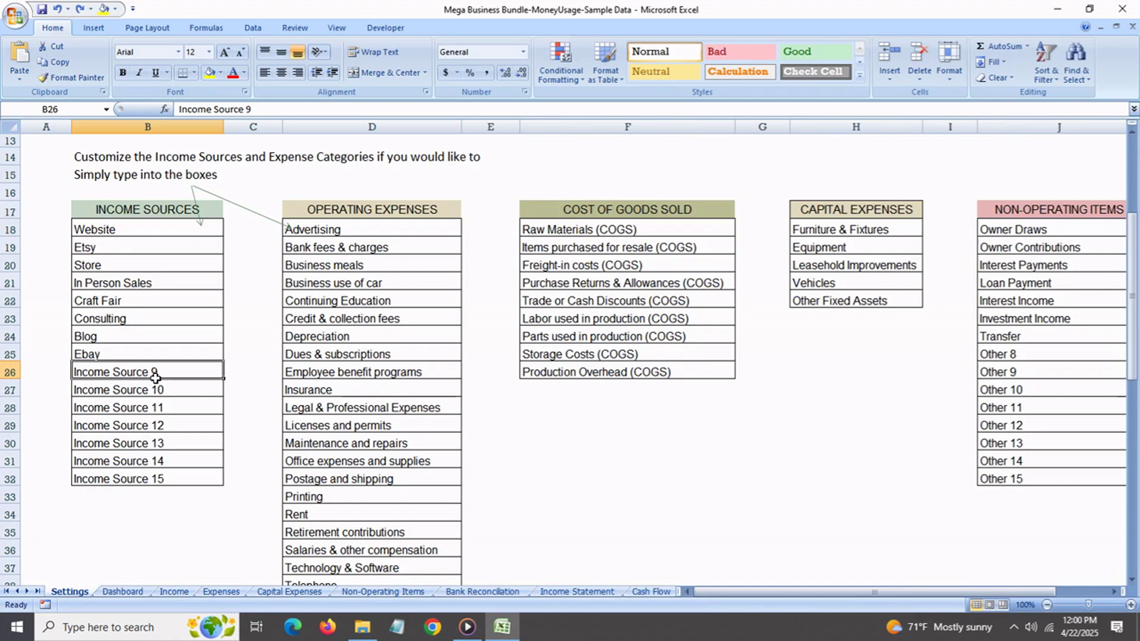
{"action": "type", "text": "Amazon"}
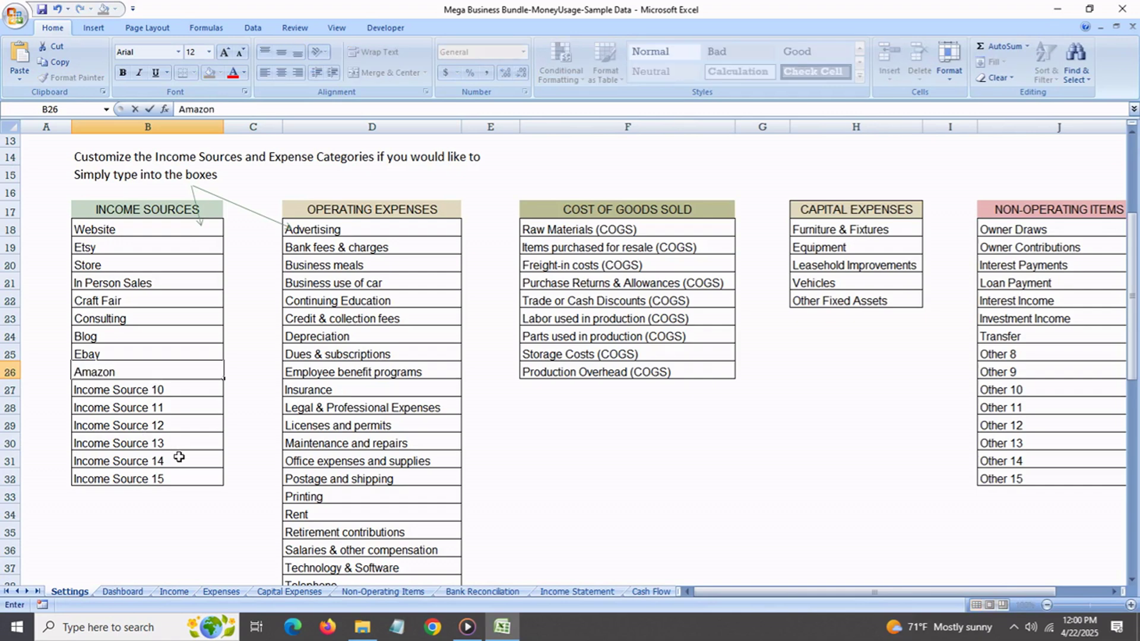
{"action": "left_click", "coordinate": [179, 457]}
Pick Amazon as the income source in the next empty row of the Income sheet.
{"action": "left_click", "coordinate": [174, 591]}
{"action": "left_click", "coordinate": [206, 393]}
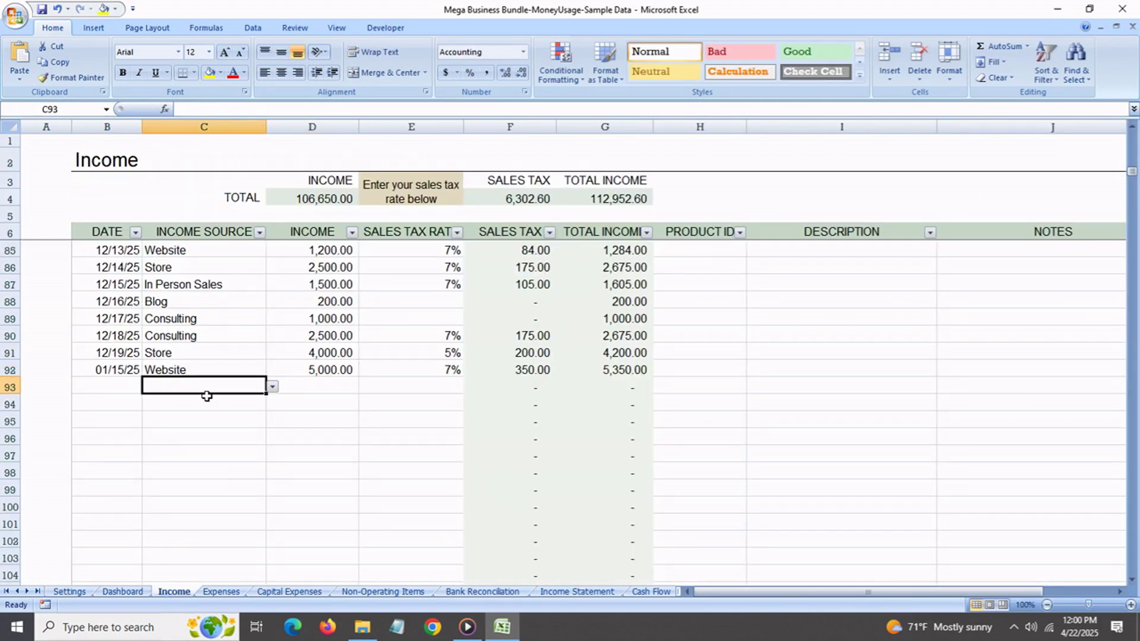
{"action": "left_click", "coordinate": [272, 387]}
{"action": "scroll", "coordinate": [205, 453], "scroll_direction": "down", "scroll_amount": 2}
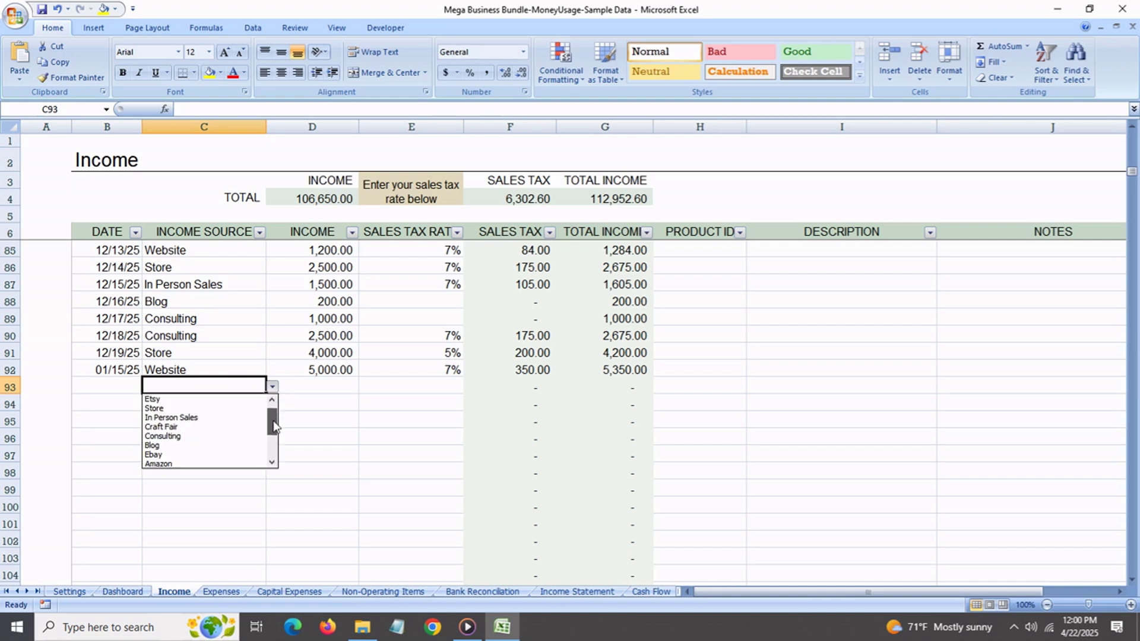
{"action": "left_click", "coordinate": [205, 454]}
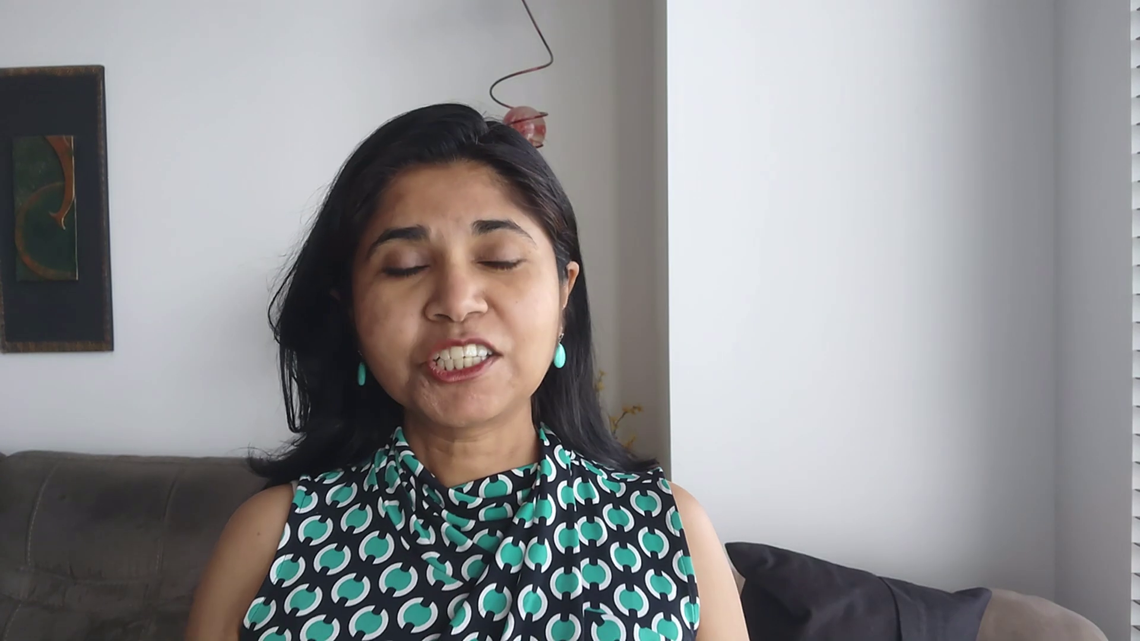